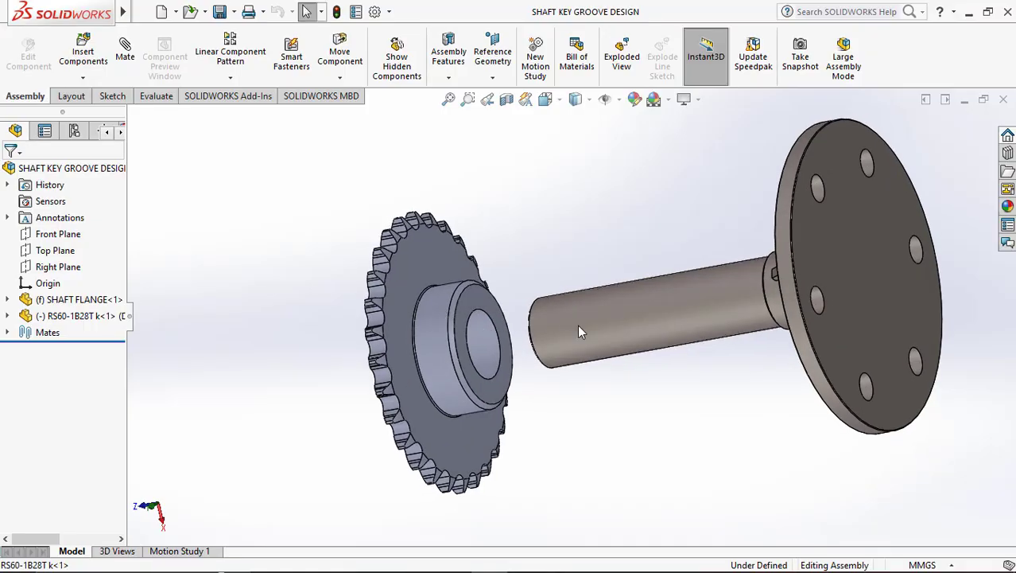
Examine the sprocket with its hub and bore, and the flanged shaft, from both sides of the assembly.
scroll(458, 337, "down", 2)
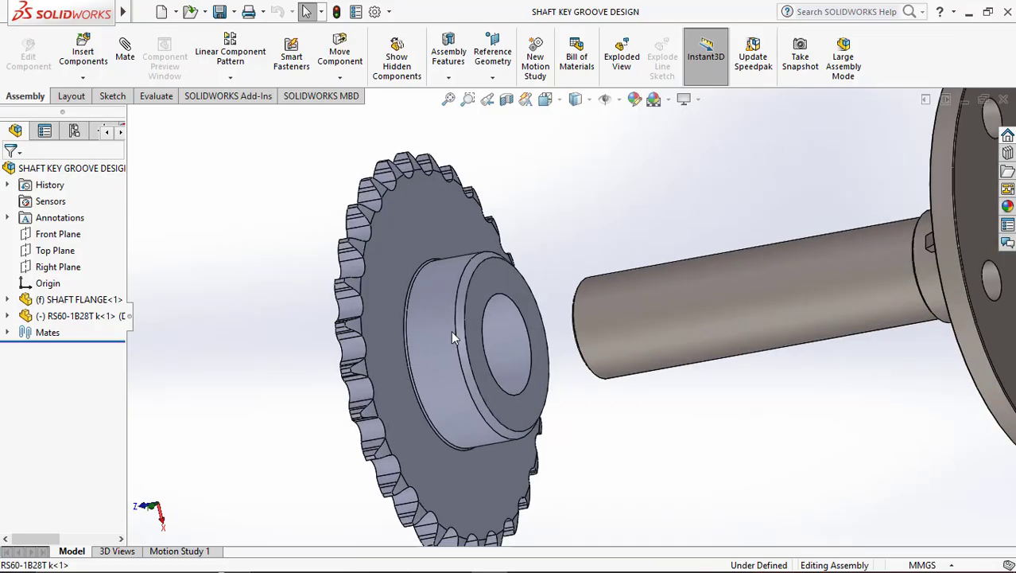
scroll(540, 342, "up", 3)
middle_click_drag(453, 333, 474, 320)
scroll(539, 345, "down", 3)
scroll(476, 295, "down", 4)
mouse_move(482, 285)
middle_mouse_down()
mouse_move(465, 278)
mouse_move(493, 272)
middle_mouse_up()
scroll(503, 288, "up", 4)
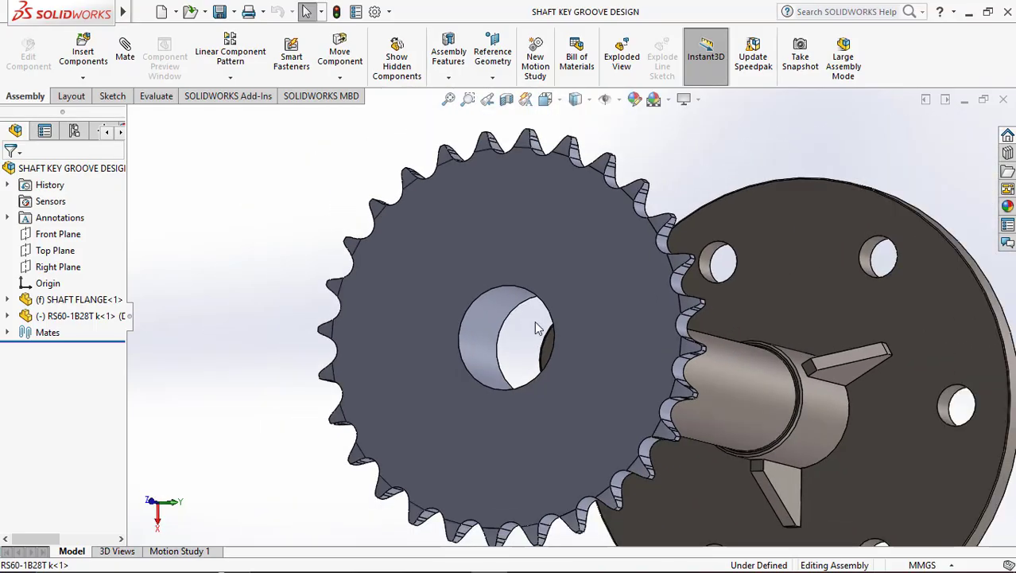
middle_click_drag(538, 324, 471, 392)
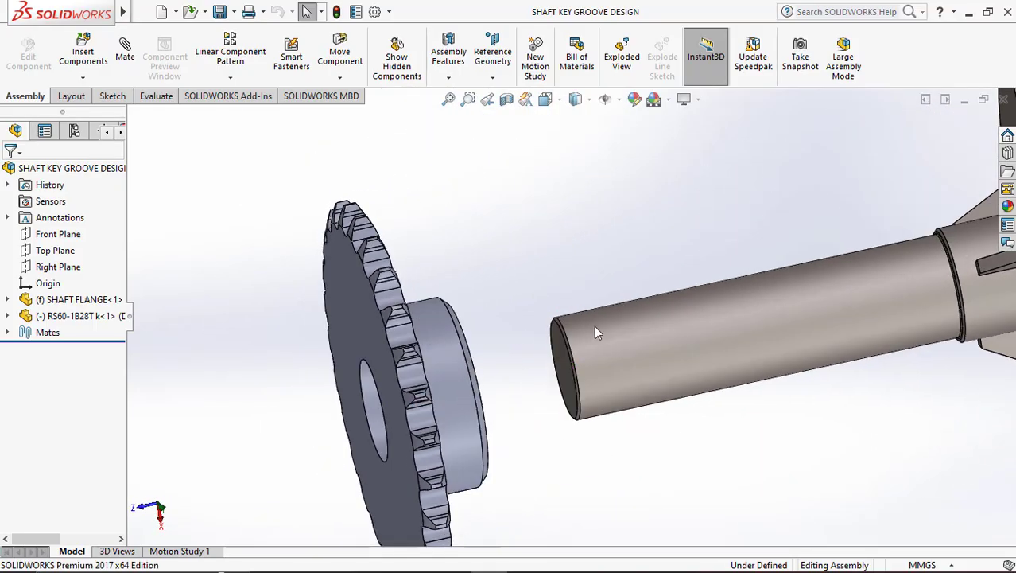
scroll(552, 358, "up", 3)
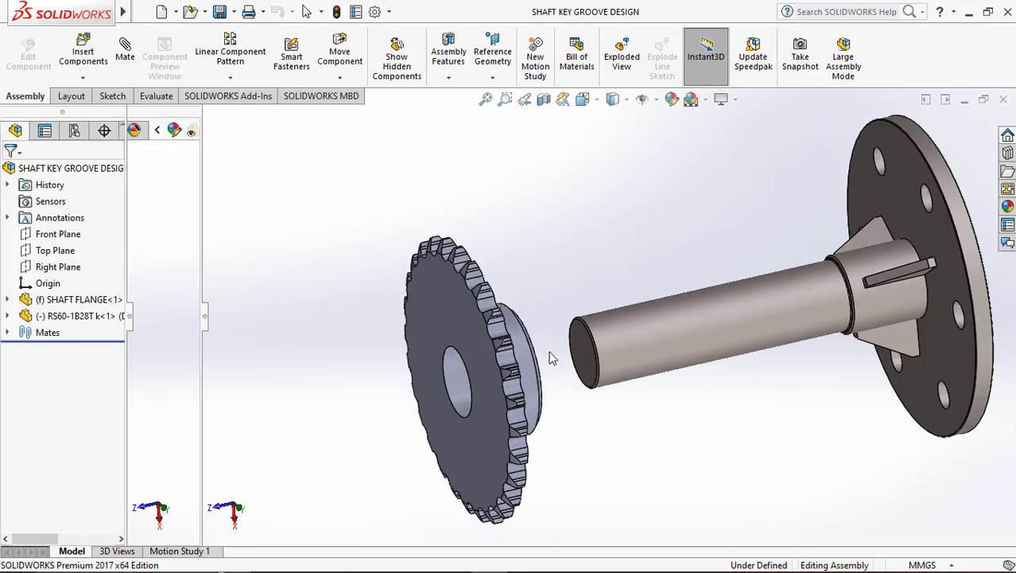
middle_click_drag(548, 351, 565, 356)
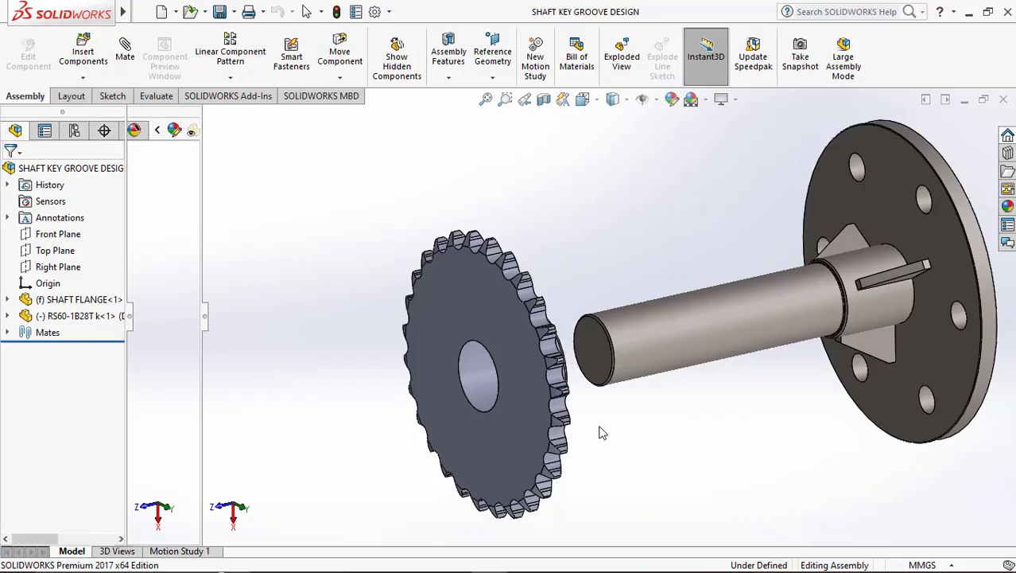
scroll(598, 426, "down", 4)
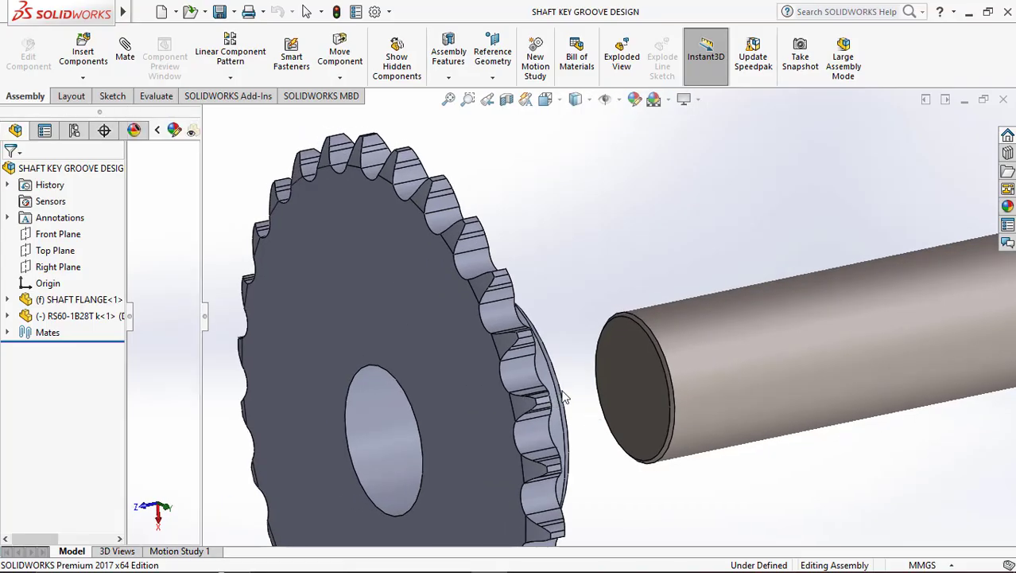
scroll(567, 338, "up", 5)
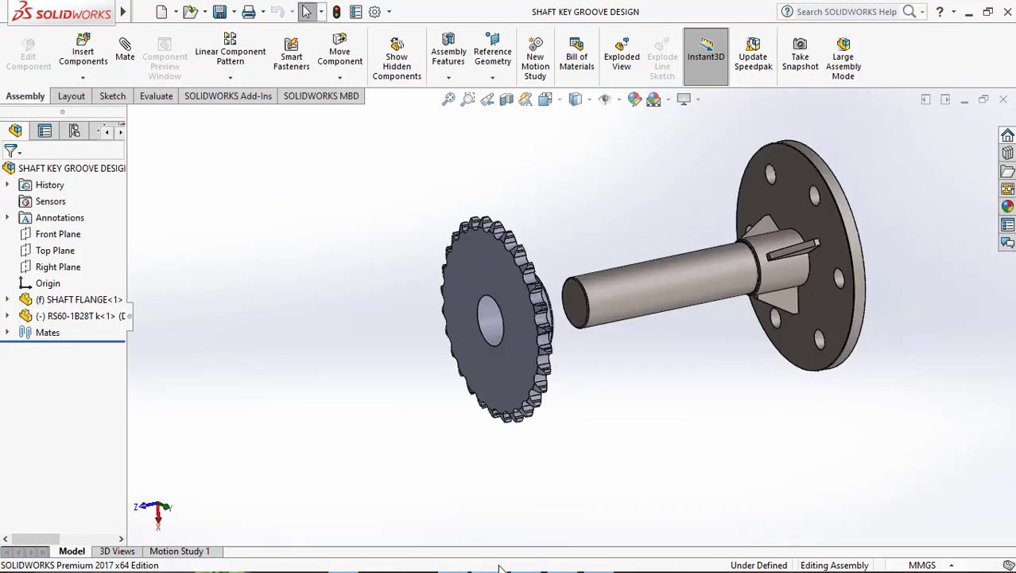
Switch to Chrome and search Google for "paralel key" in a new tab.
key("super")
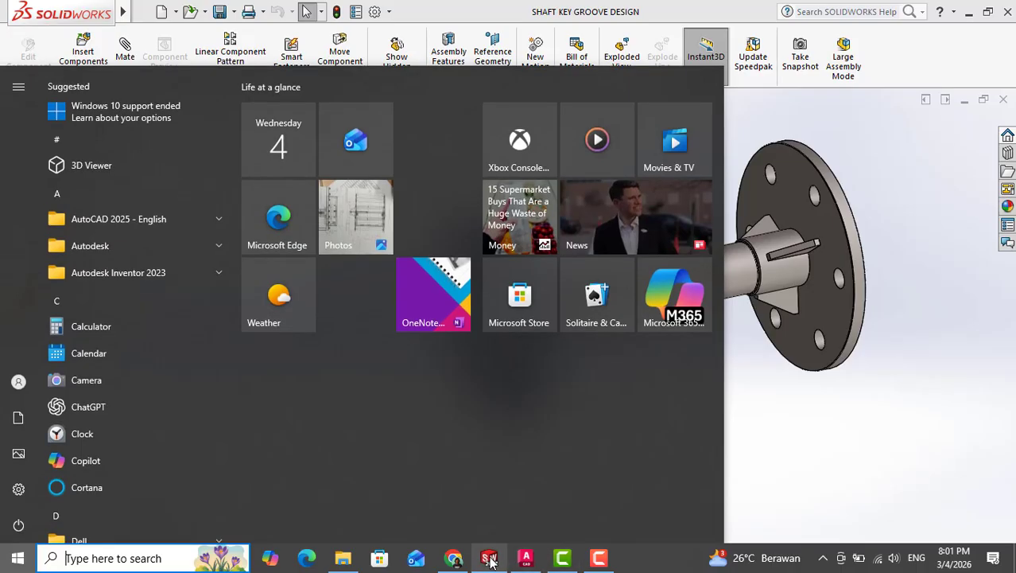
left_click(453, 557)
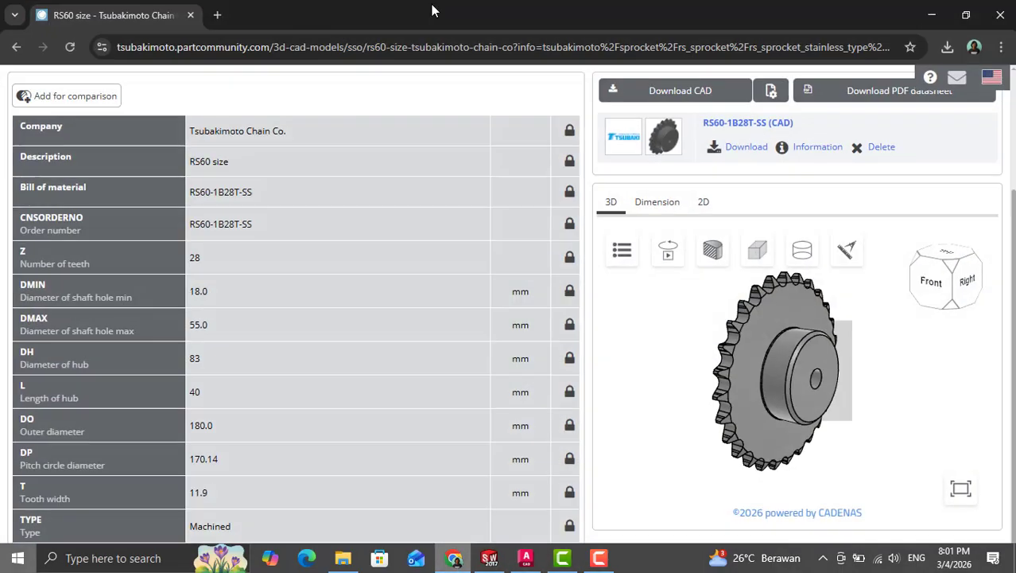
left_click(217, 15)
type("pa")
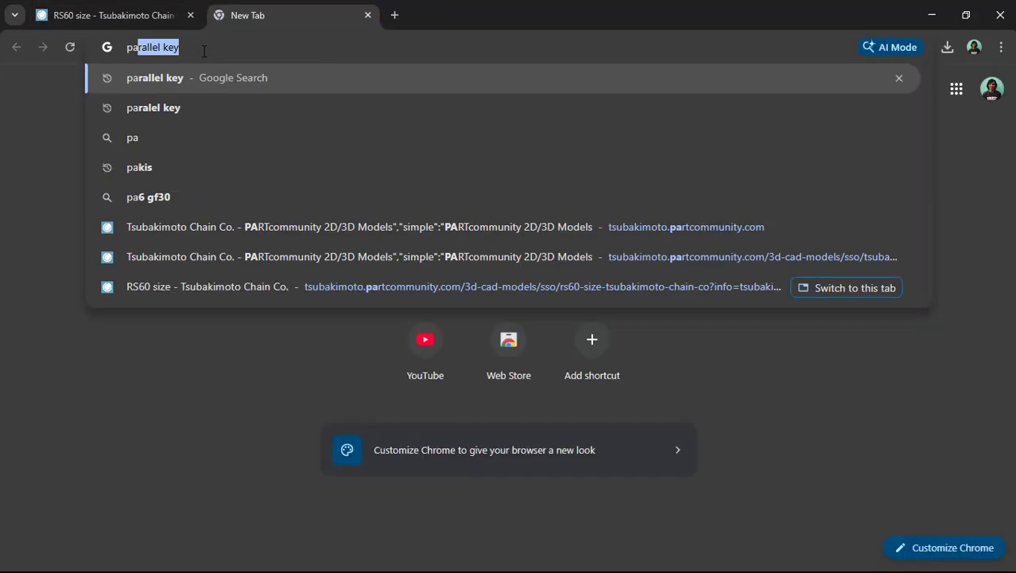
type("ralel key")
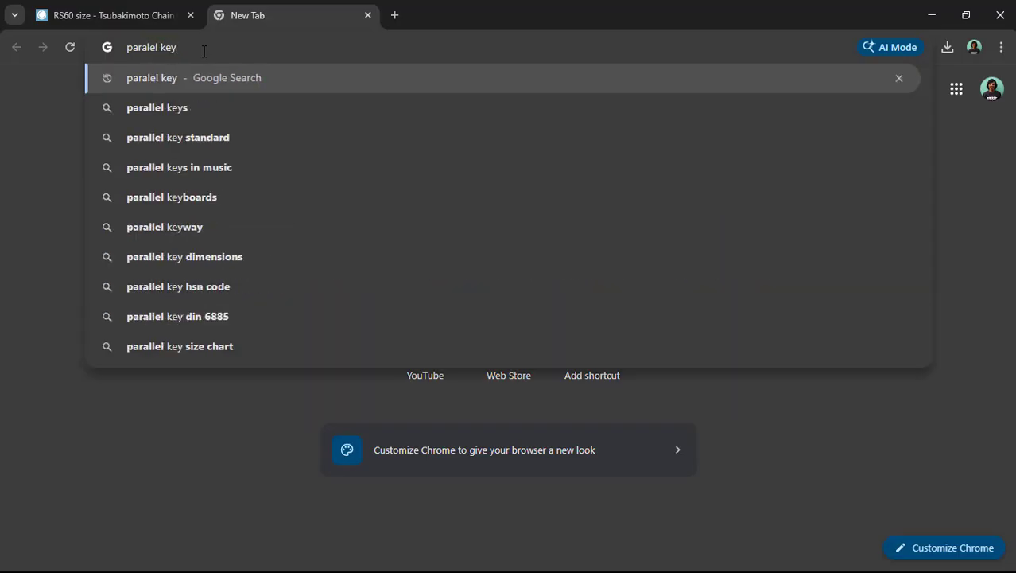
key("Return")
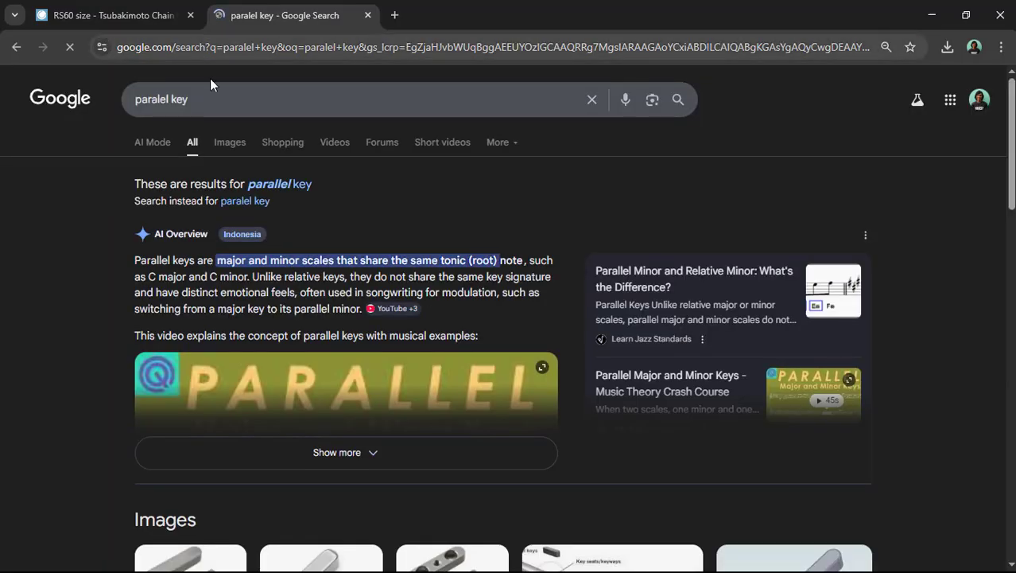
Look through the parallel key image results, and return to the SOLIDWORKS assembly.
scroll(56, 355, "down", 6)
scroll(297, 210, "up", 1)
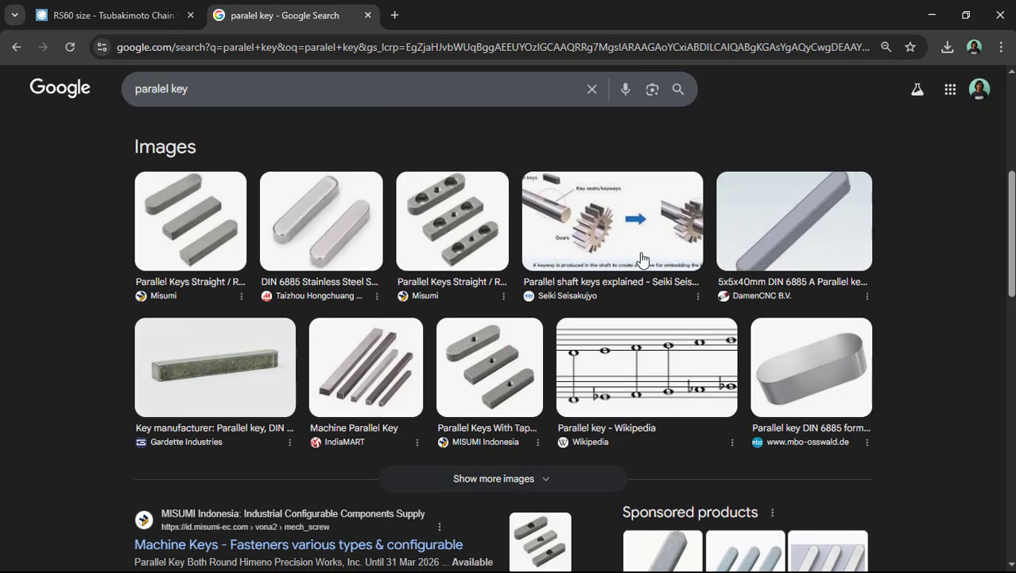
scroll(397, 276, "up", 1)
scroll(397, 276, "up", 1)
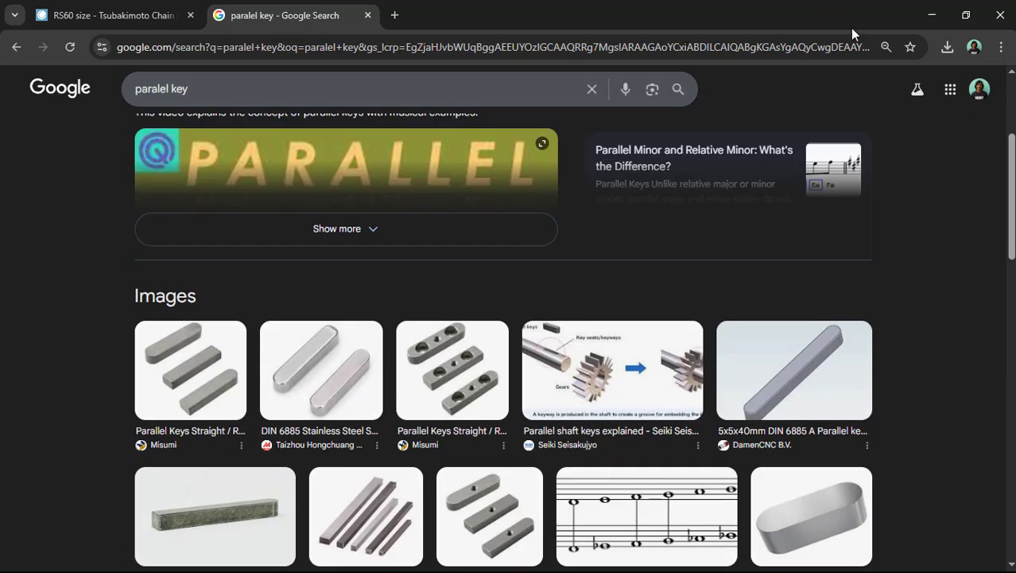
left_click(932, 16)
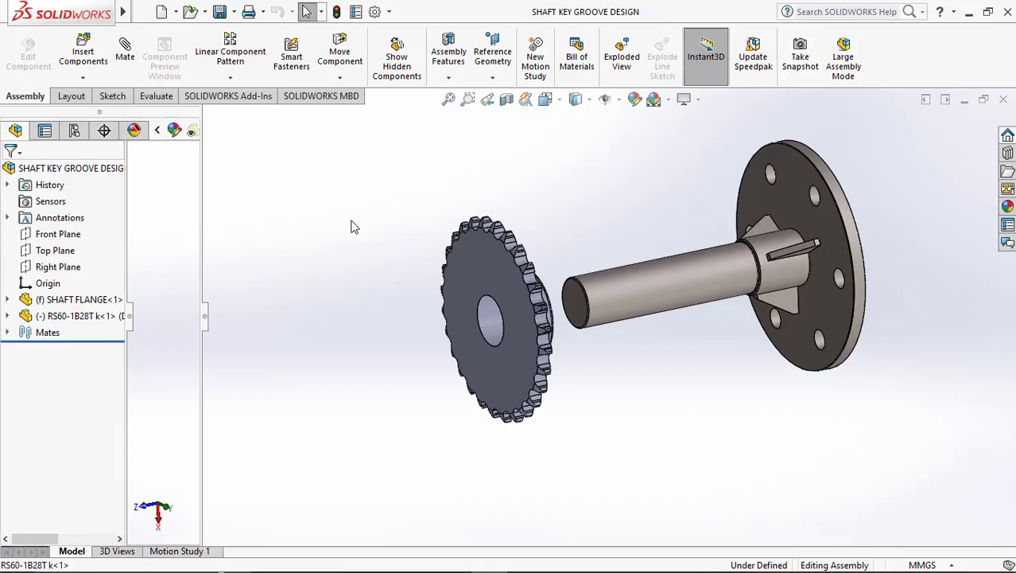
Highlight the shaft's cylindrical face, the flange face and the sprocket face in turn to inspect them, and clear the selection.
scroll(604, 239, "down", 5)
scroll(491, 239, "up", 2)
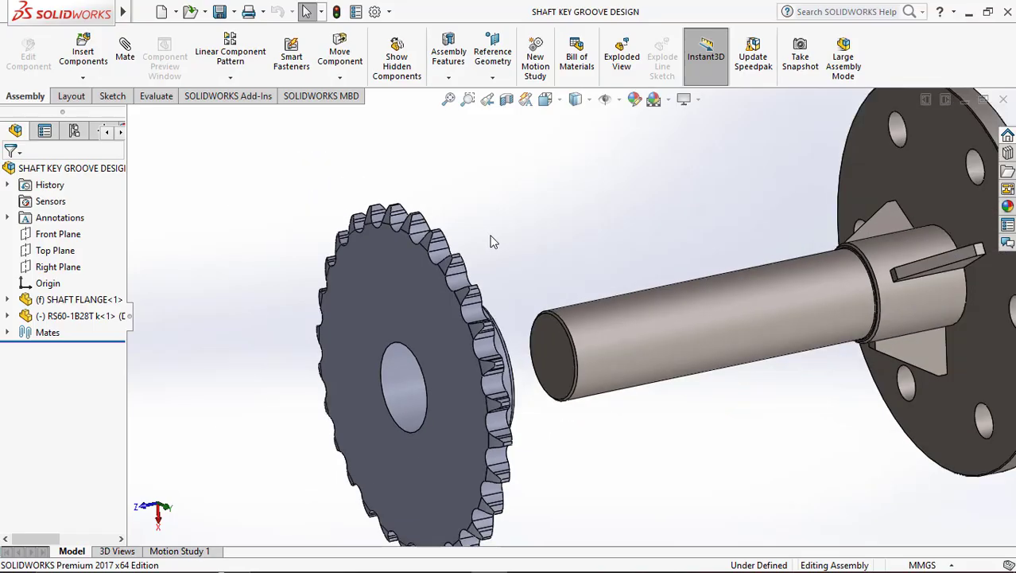
scroll(578, 274, "up", 3)
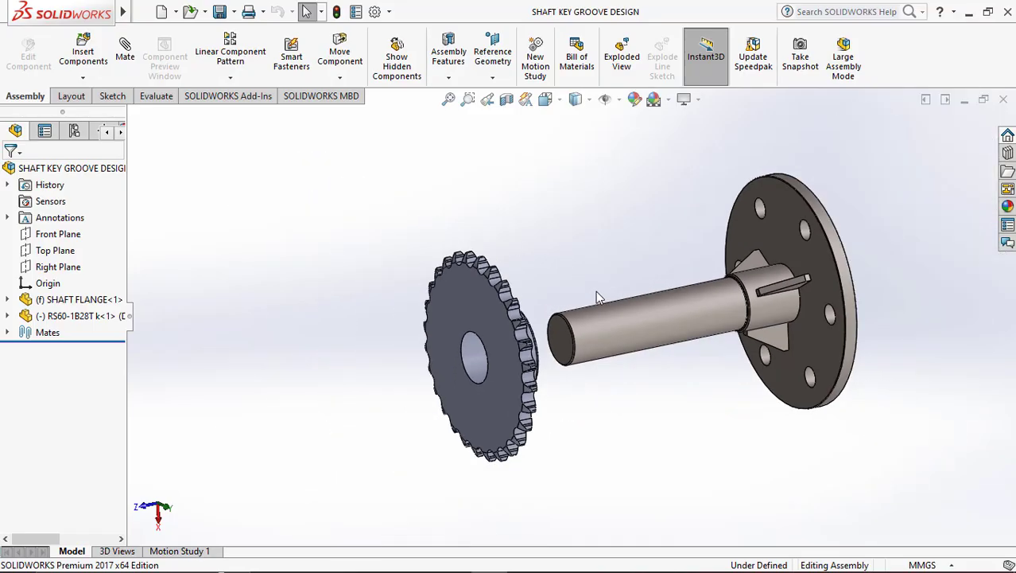
left_click(644, 317)
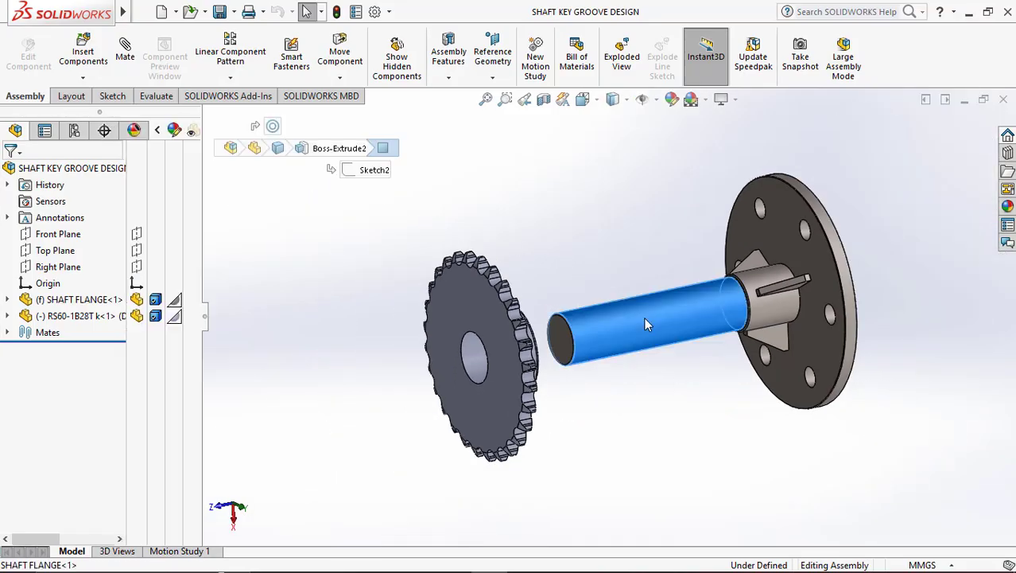
left_click(806, 258)
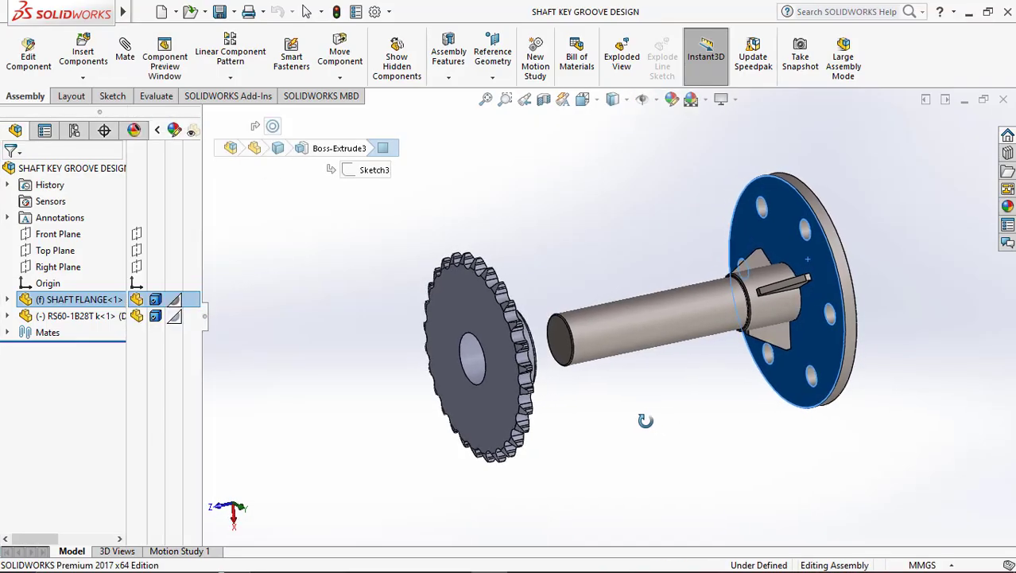
left_click(501, 364)
left_click(593, 400)
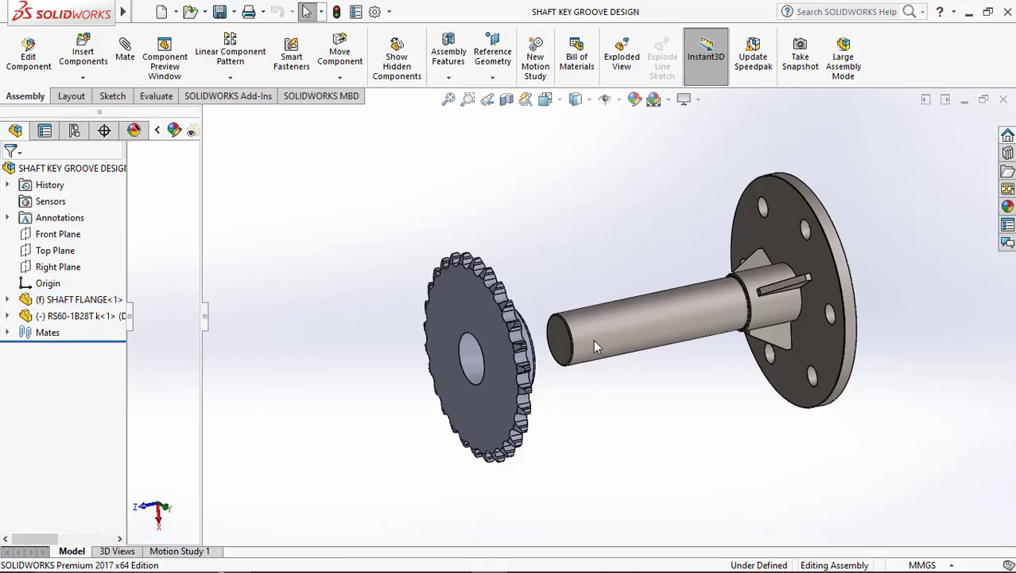
Check the diameters of the shaft's cylindrical face and the sprocket's bore.
scroll(687, 343, "down", 2)
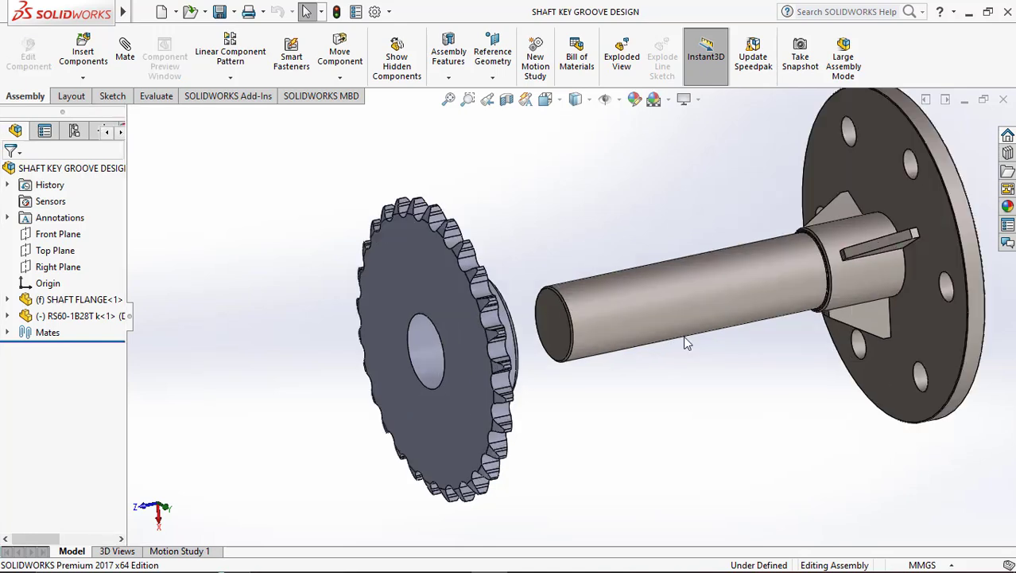
left_click(623, 317)
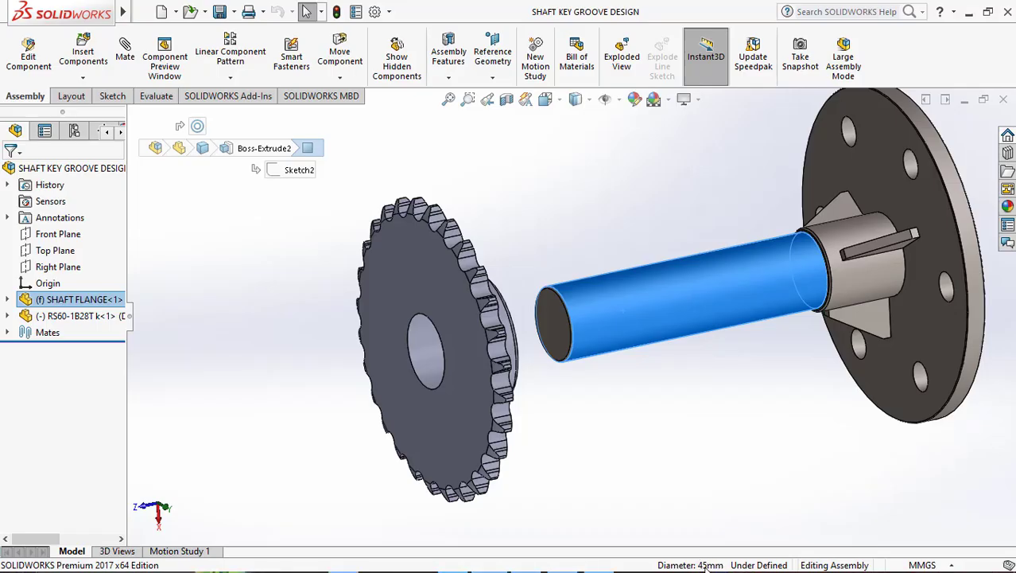
left_click(619, 415)
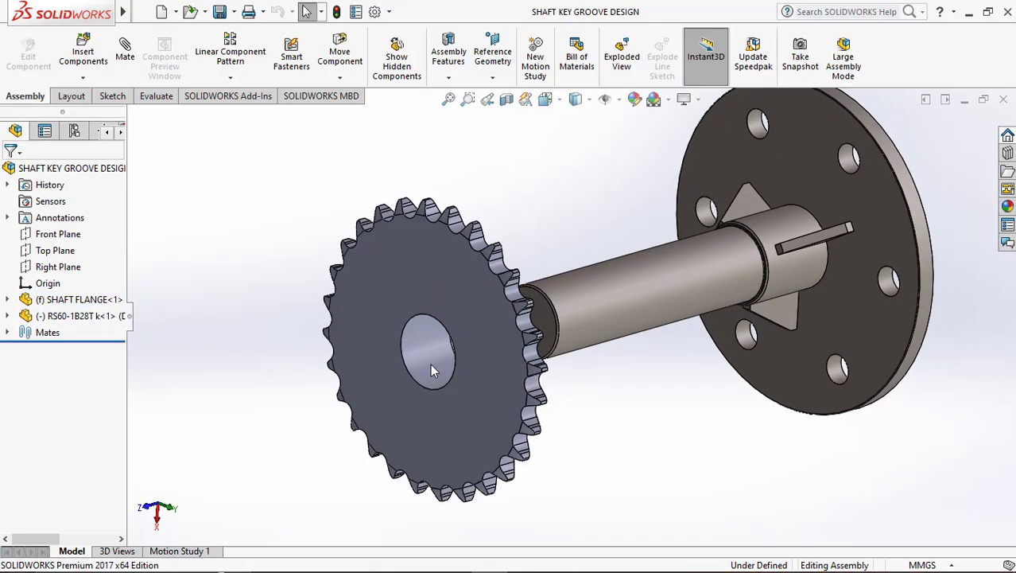
left_click(430, 364)
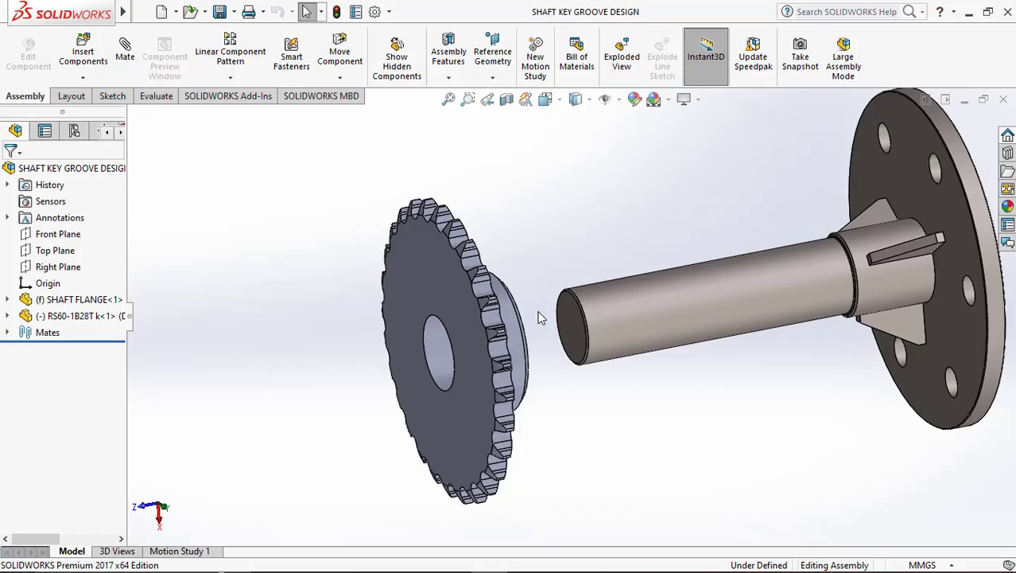
Compare the sprocket's bore with the shaft's cylindrical face, and examine how the two parts line up.
scroll(525, 317, "down", 3)
middle_click_drag(519, 318, 529, 324)
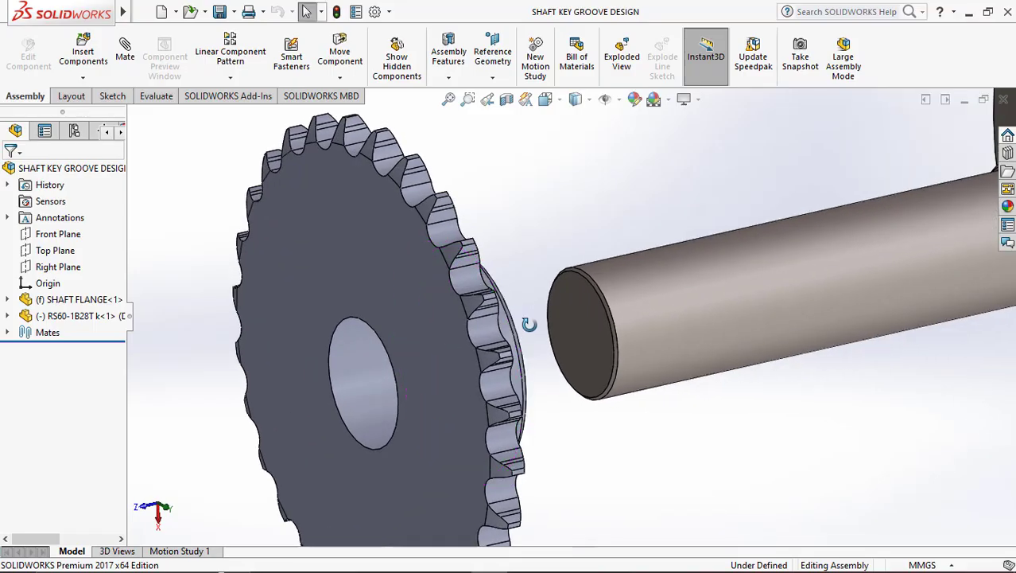
scroll(367, 373, "up", 3)
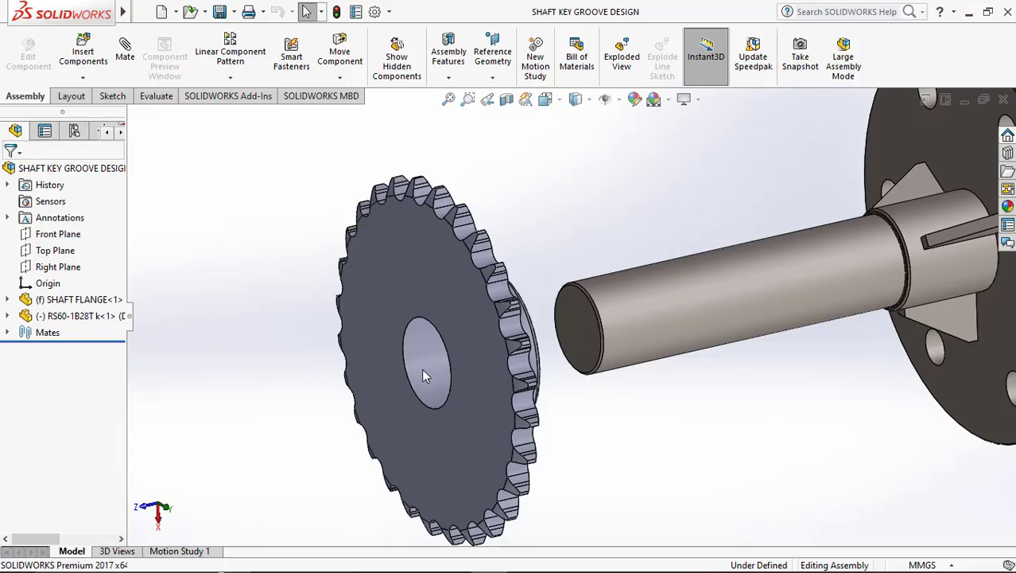
left_click(422, 368)
left_click(594, 466)
left_click(677, 327)
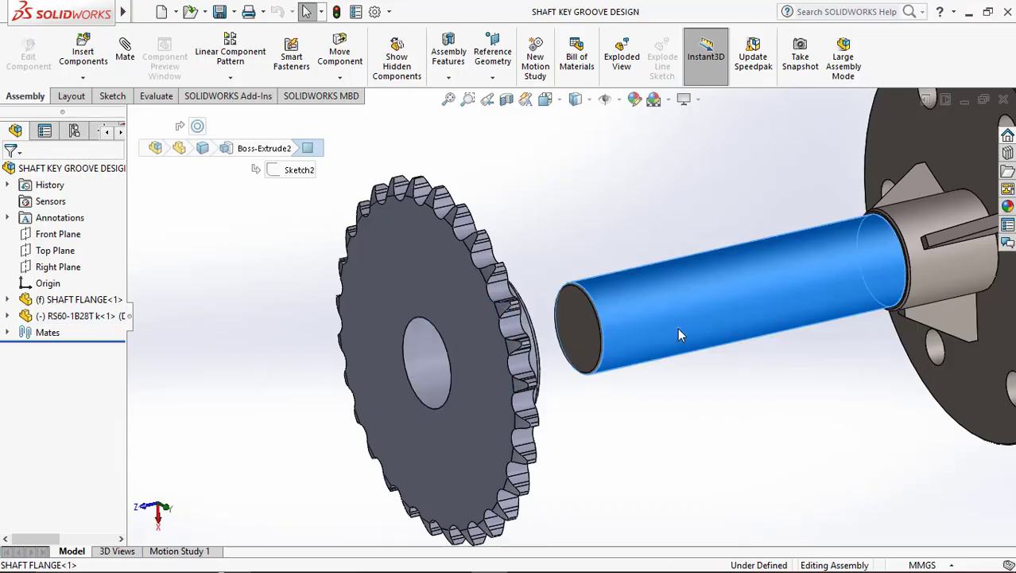
left_click(651, 468)
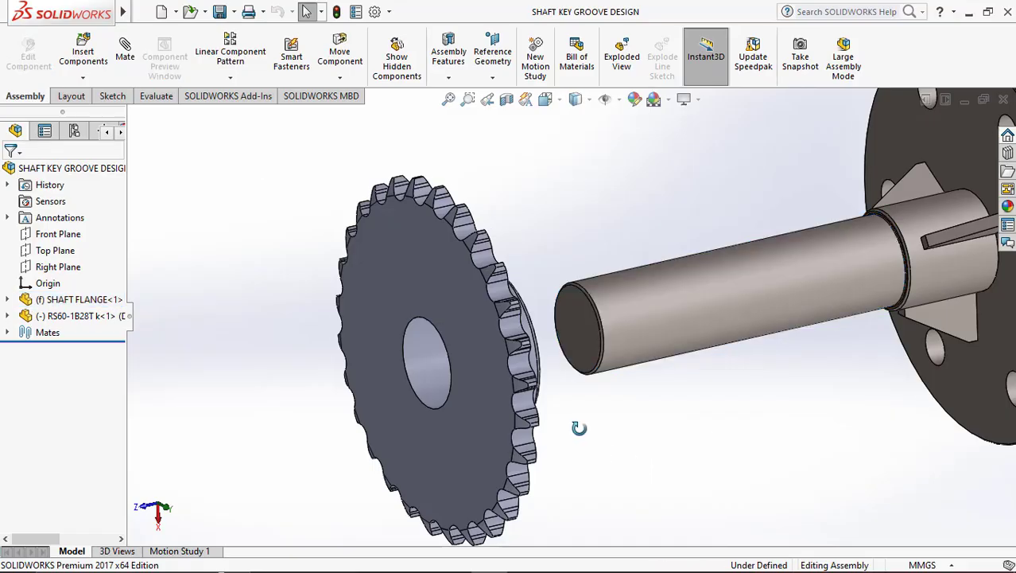
middle_click_drag(579, 428, 557, 382)
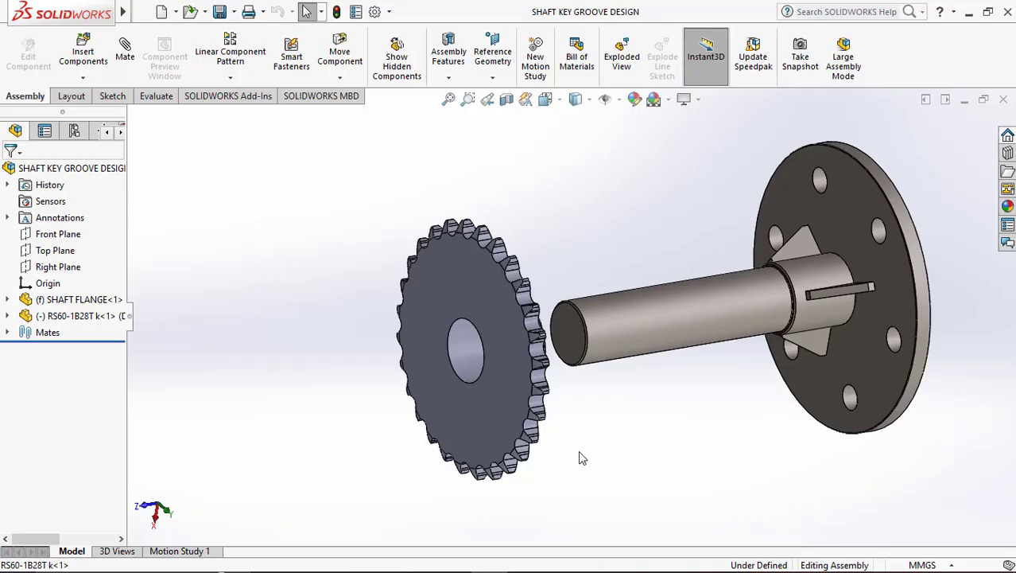
scroll(545, 315, "down", 2)
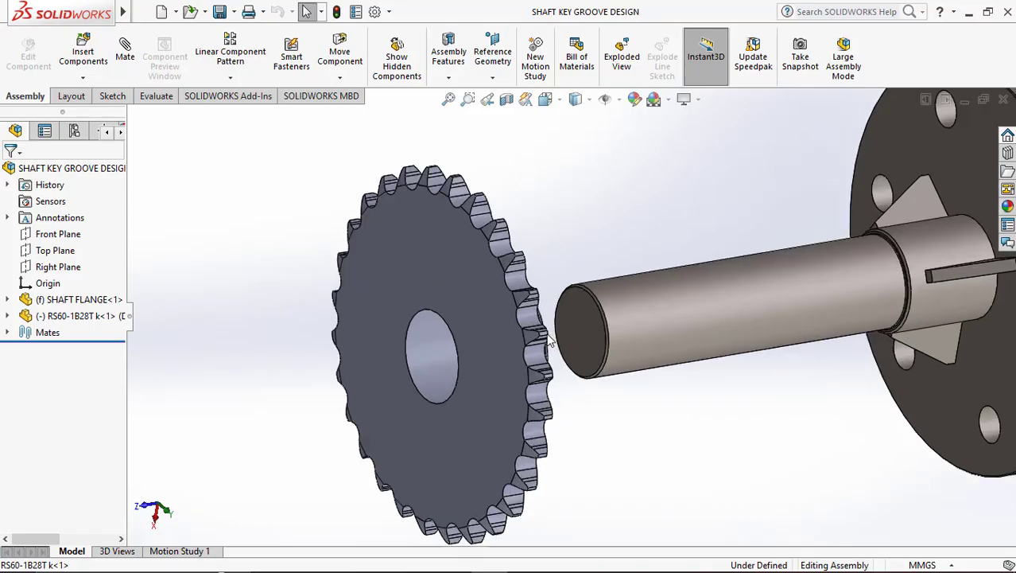
middle_click_drag(555, 338, 568, 419)
scroll(540, 370, "up", 3)
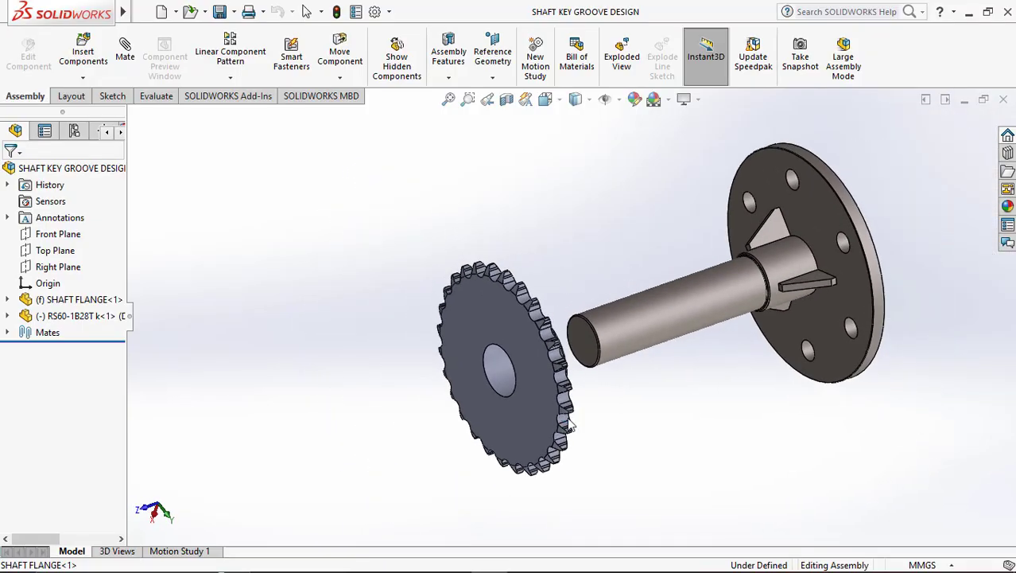
scroll(637, 411, "down", 2)
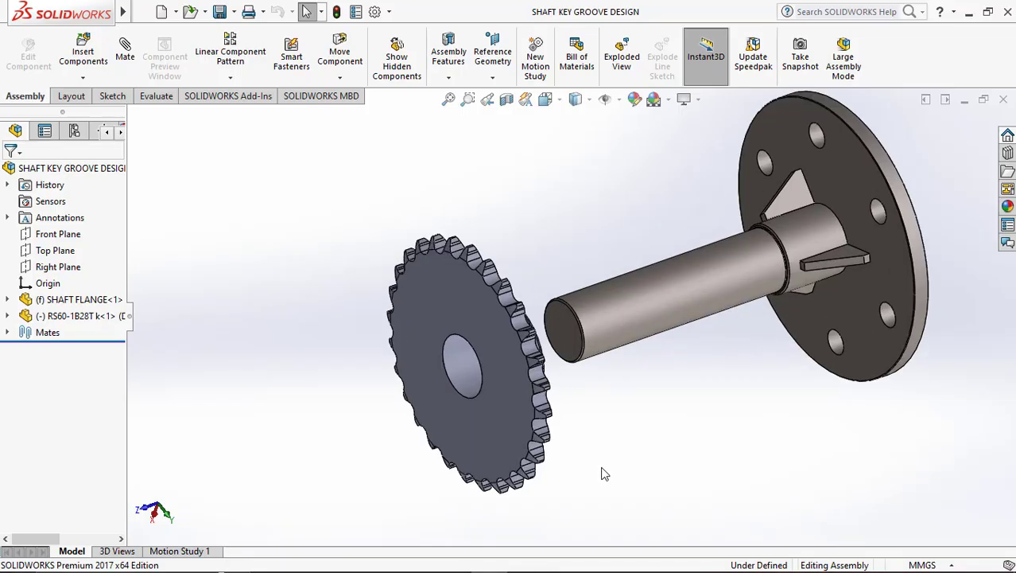
Switch to Chrome, search Google for "misumi", and open the MISUMI Indonesia website from the results.
key("super")
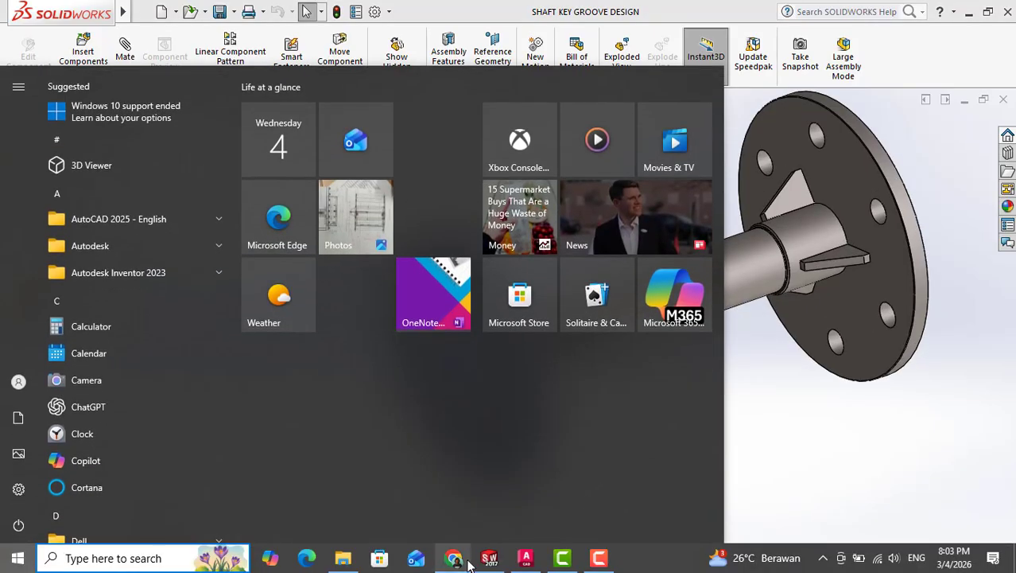
left_click(468, 563)
left_click(262, 47)
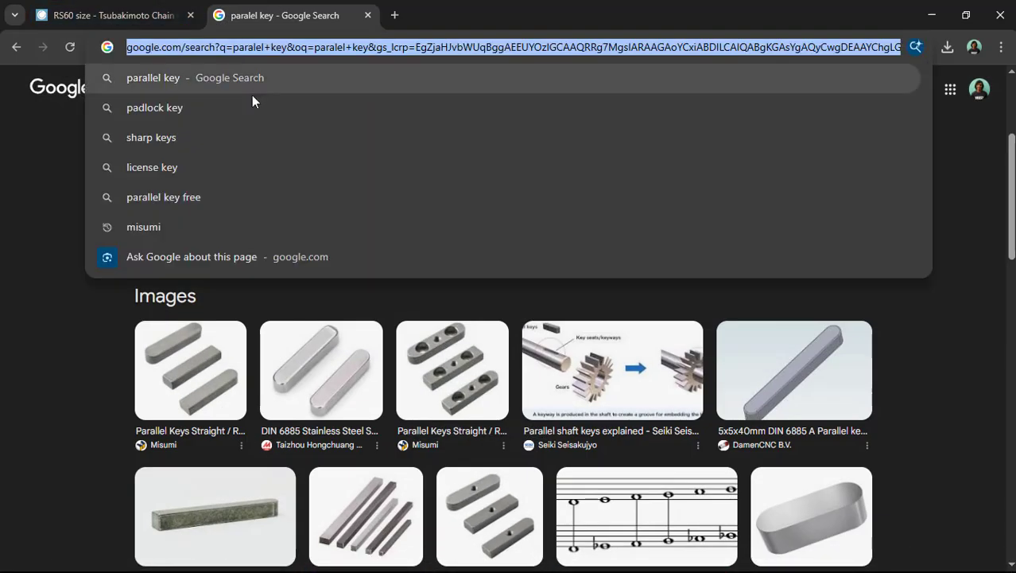
type("misumi")
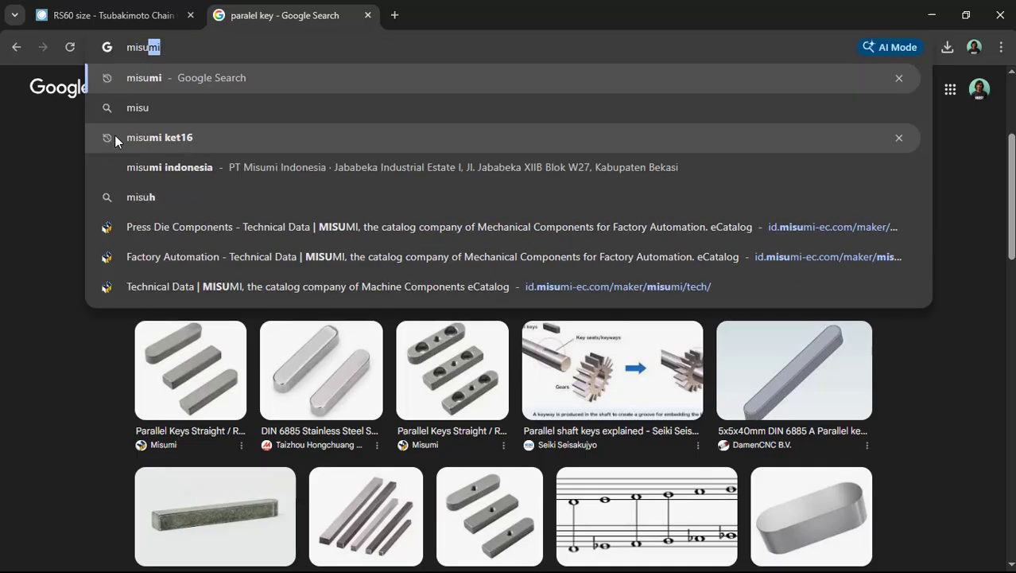
key("Return")
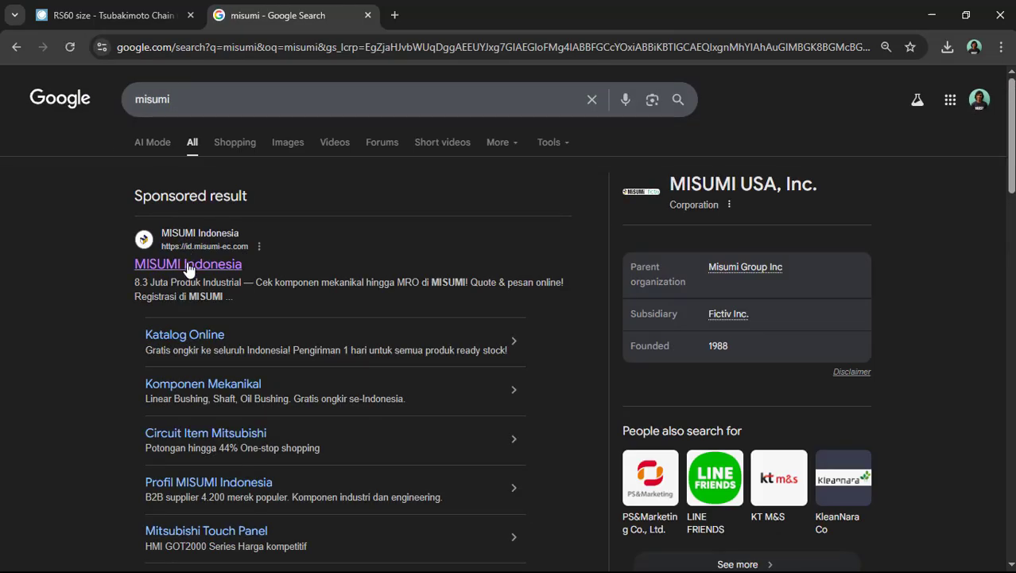
left_click(188, 266)
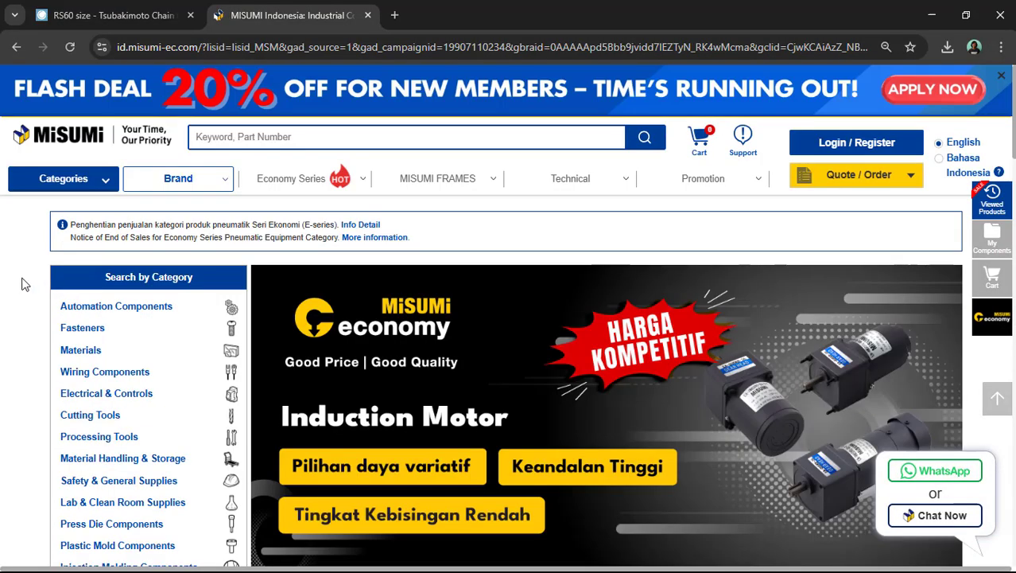
Open the Technical Data page listed under Useful Tools at the end of the MISUMI home page.
scroll(48, 299, "down", 5)
scroll(48, 295, "down", 15)
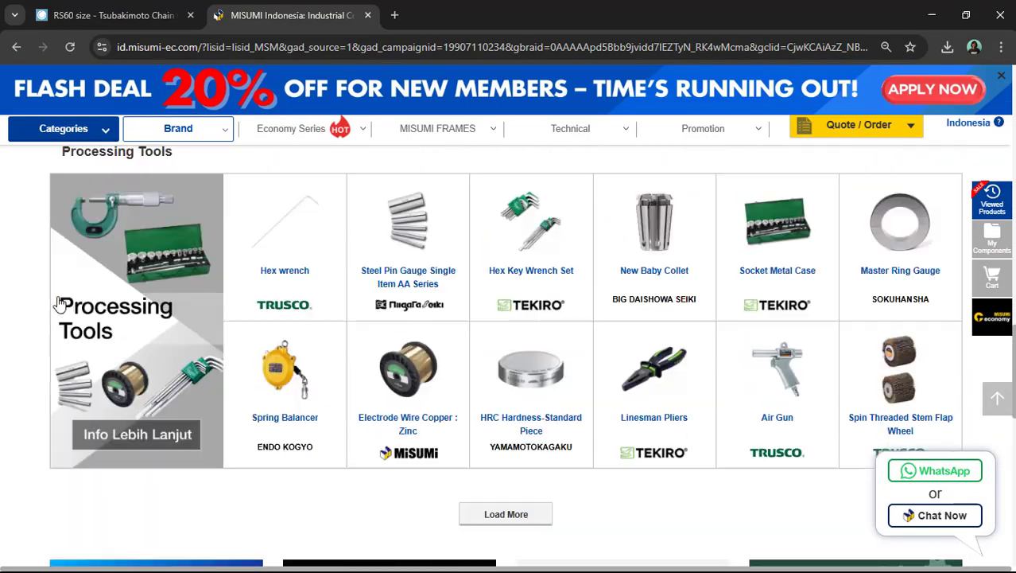
scroll(67, 311, "down", 6)
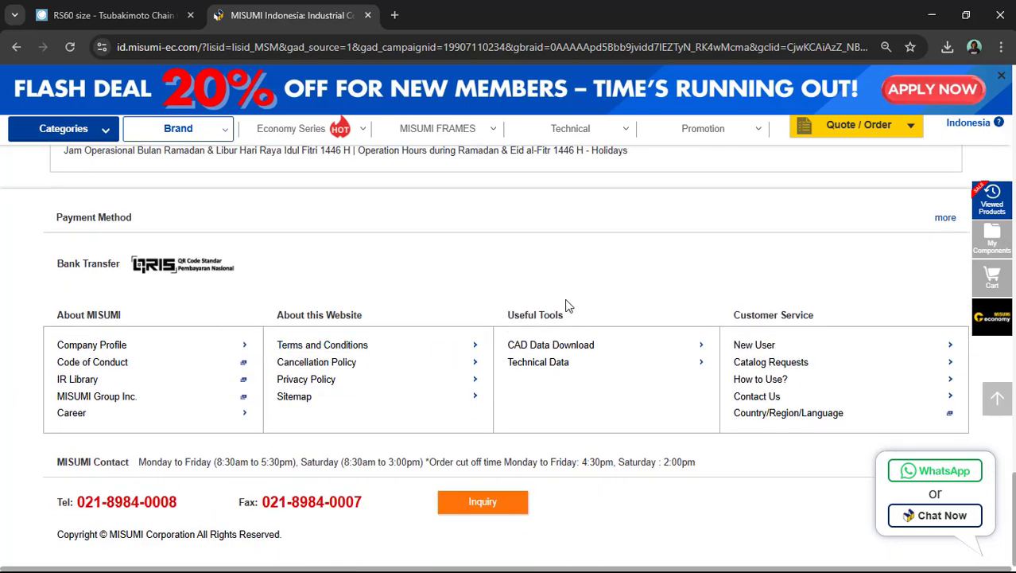
left_click(541, 367)
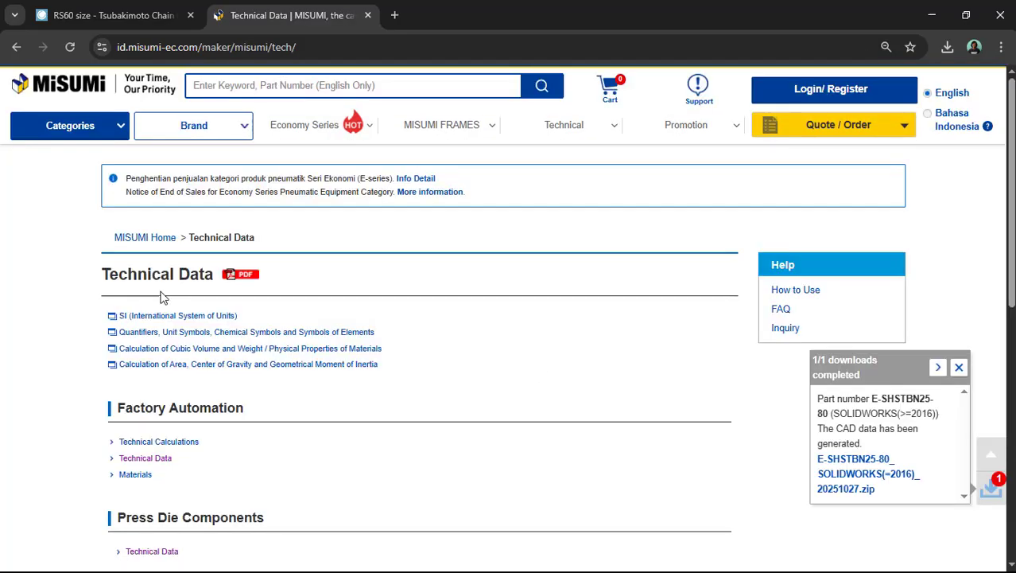
Go to the Factory Automation technical data and open the Machine Keys and Key Grooves document.
scroll(135, 273, "down", 2)
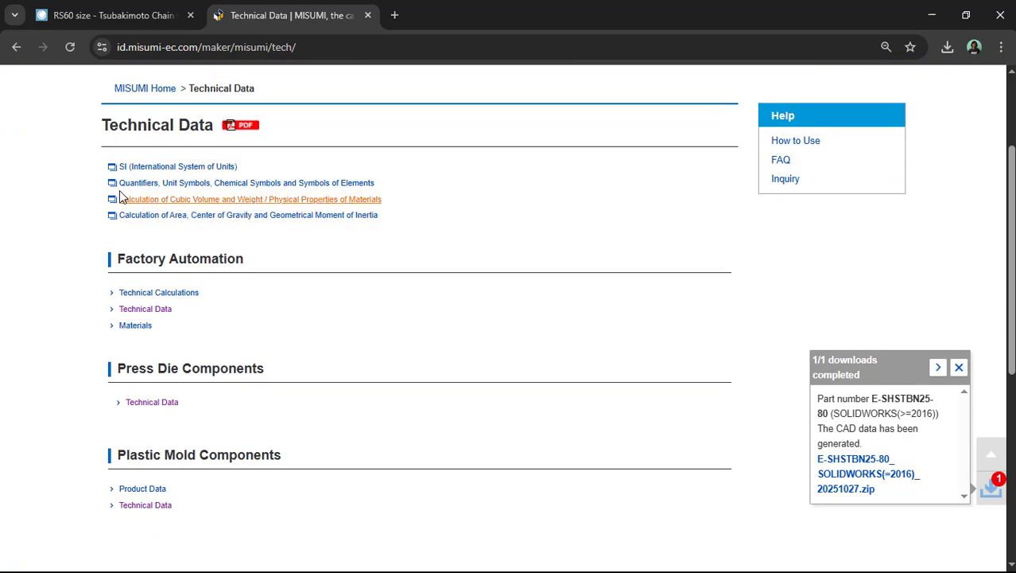
scroll(163, 318, "down", 2)
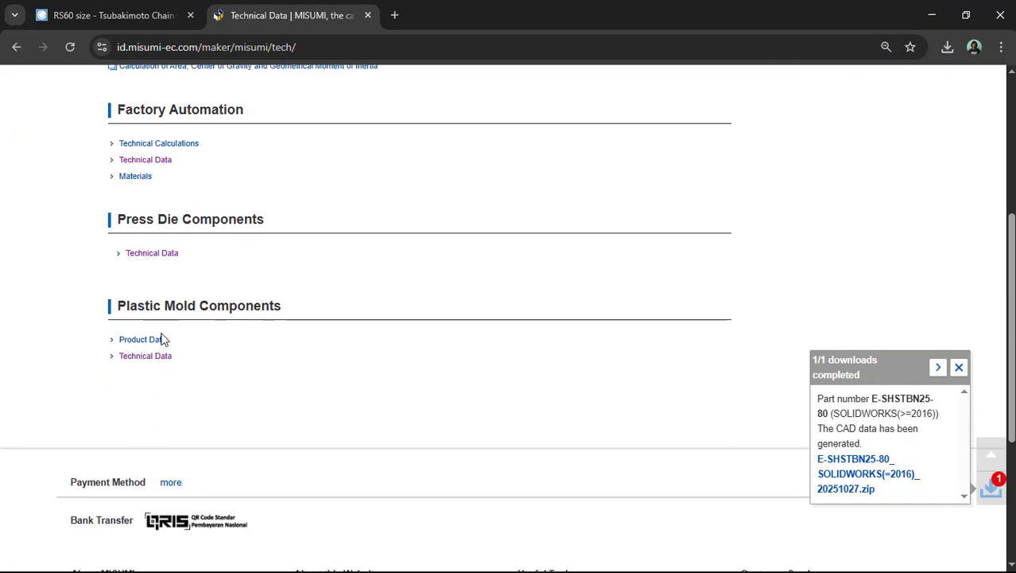
scroll(163, 338, "up", 2)
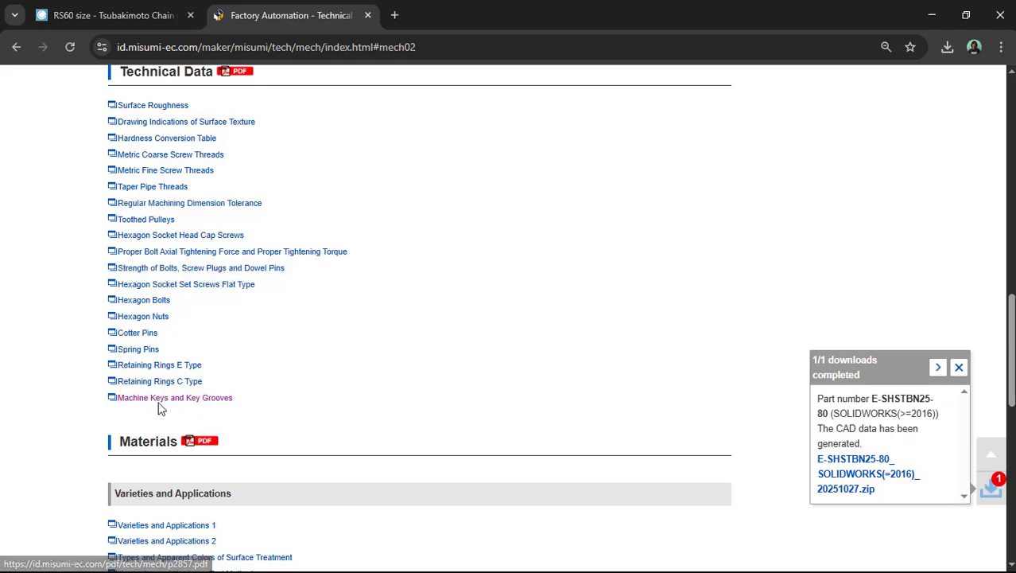
left_click(204, 406)
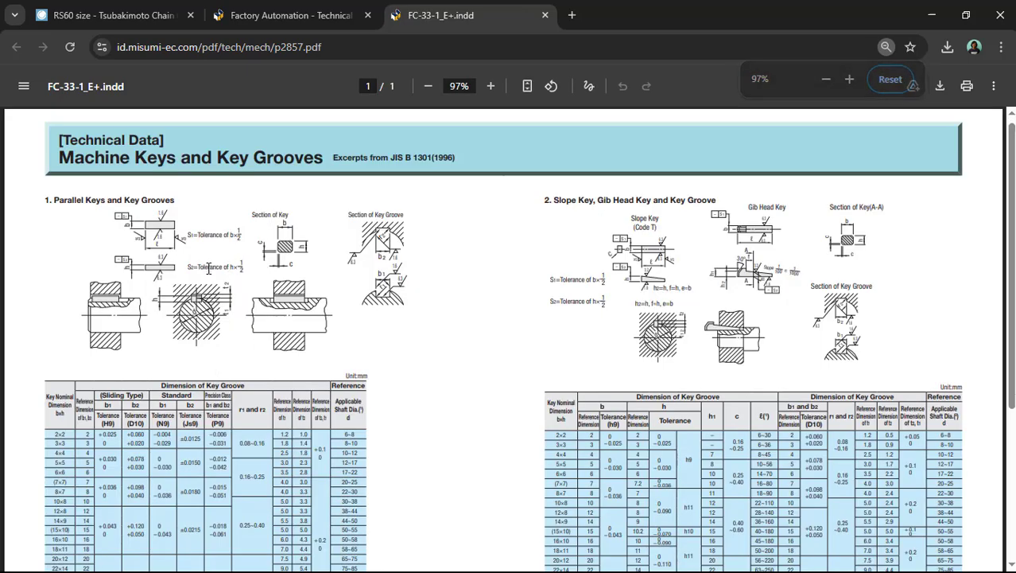
Examine the Parallel Keys and Key Grooves drawings, including the shaft and key cross-section showing d, h, t1 and t2.
scroll(380, 272, "down", 1)
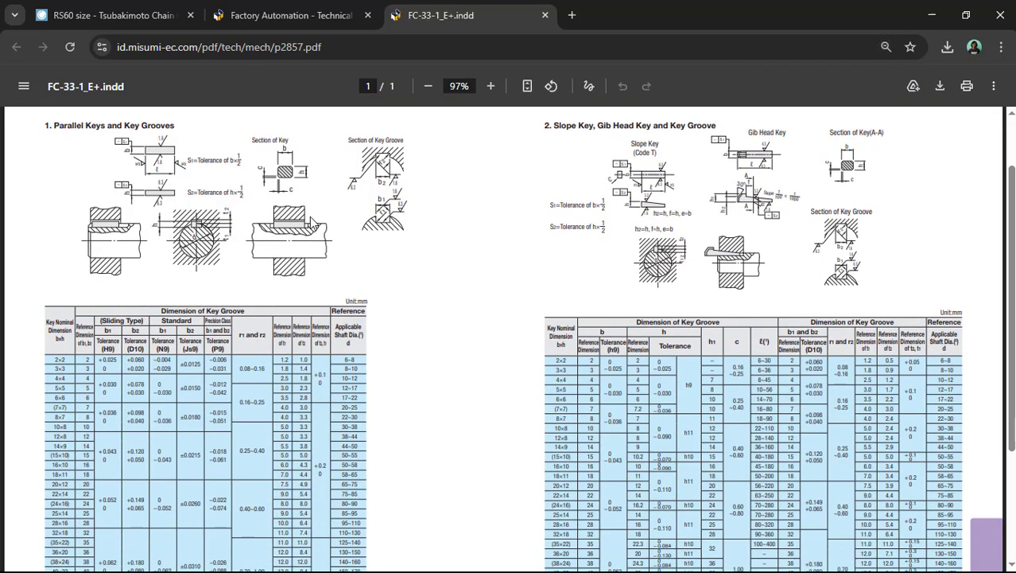
scroll(312, 229, "up", 1)
scroll(239, 276, "up", 3, "ctrl")
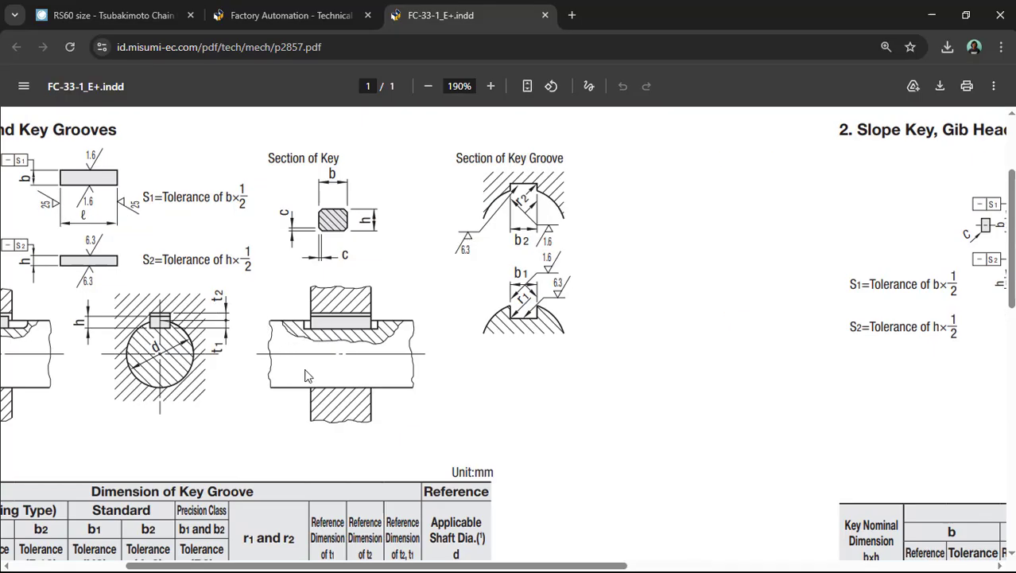
scroll(380, 358, "down", 3, "ctrl")
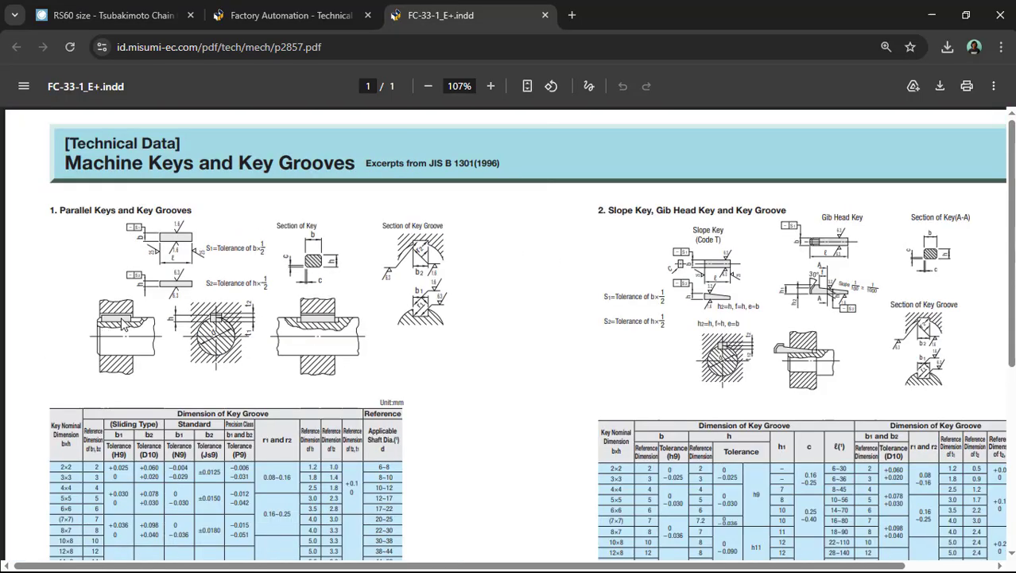
scroll(121, 322, "up", 1, "ctrl")
scroll(234, 336, "up", 3, "ctrl")
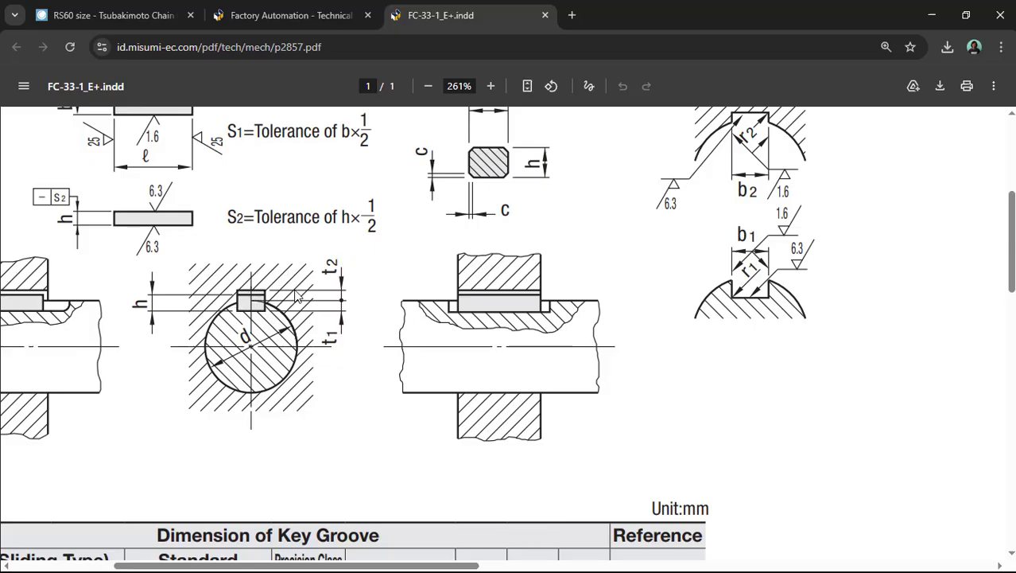
scroll(296, 294, "down", 1, "ctrl")
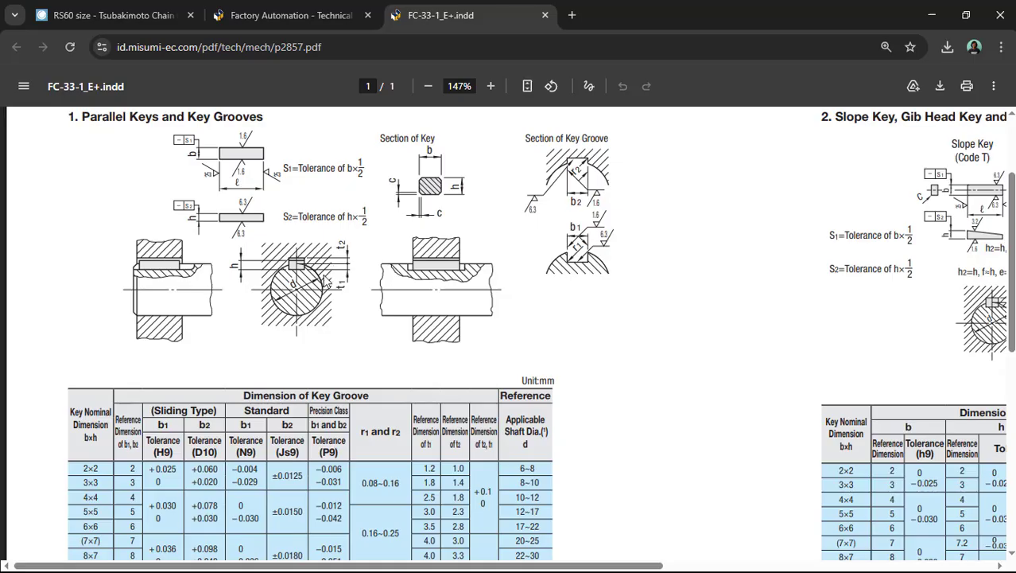
scroll(344, 270, "down", 2)
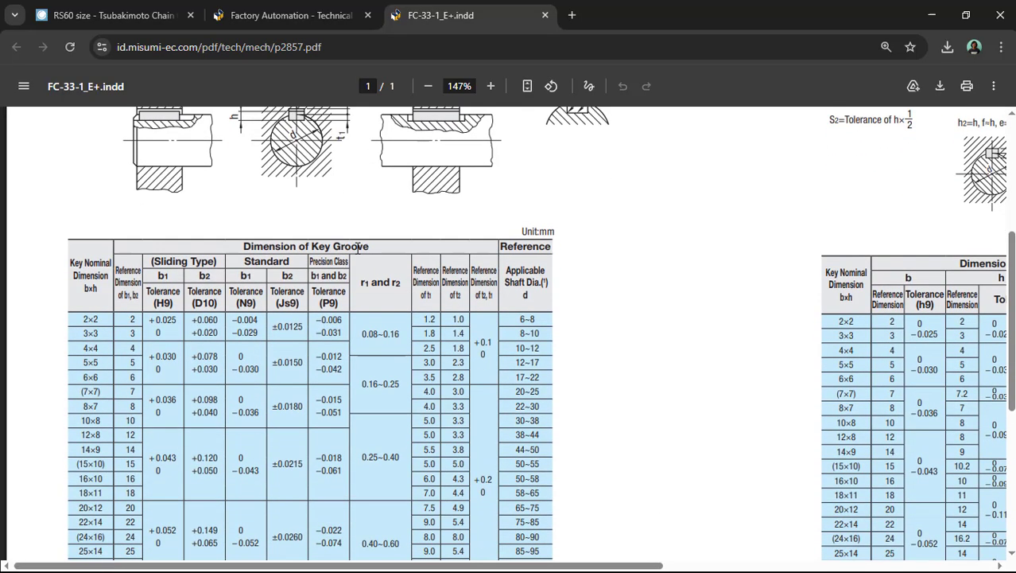
scroll(347, 262, "up", 3)
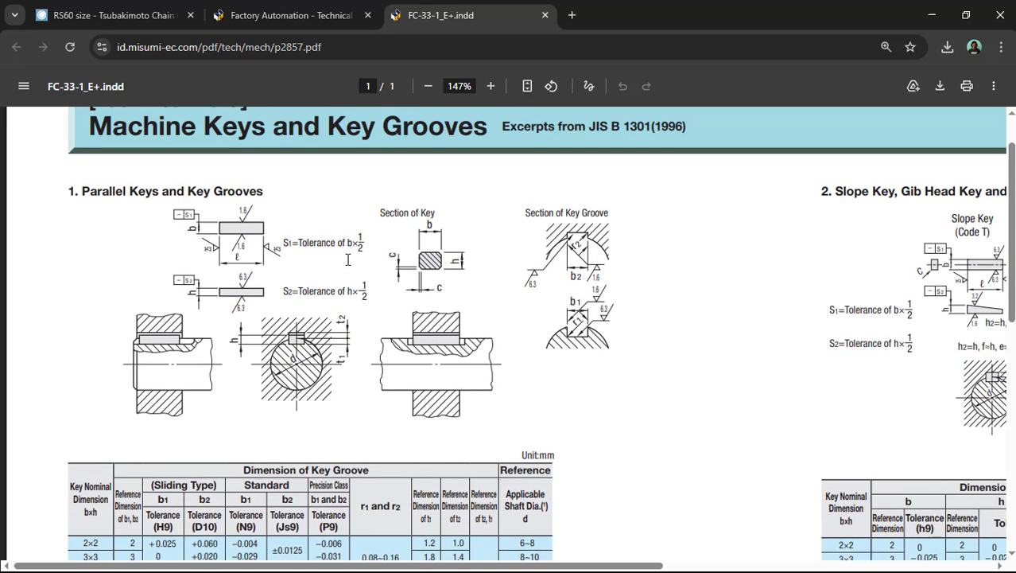
scroll(509, 356, "down", 1)
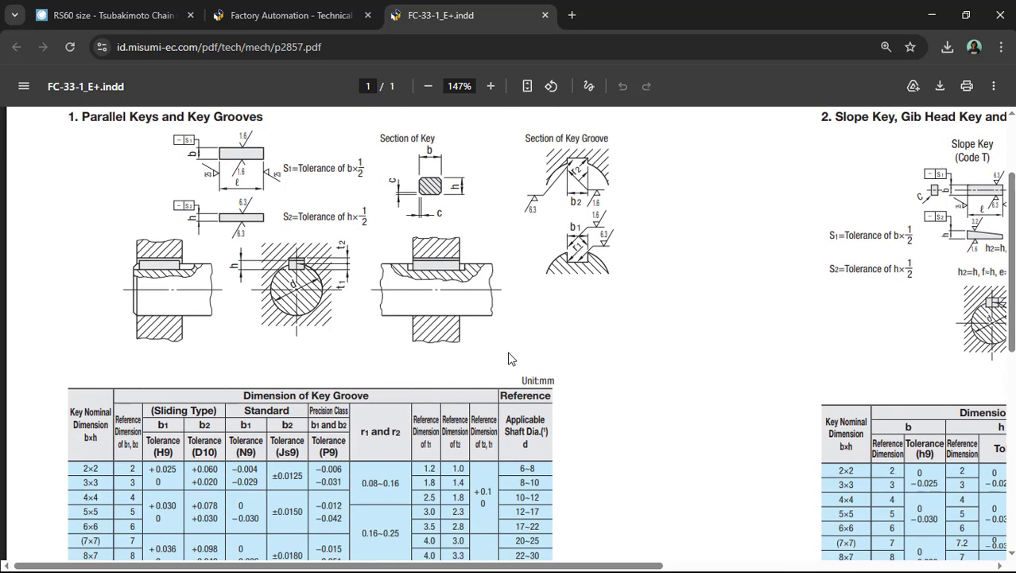
Look through the parallel key groove dimension table by Applicable Shaft Dia. and check the 44~50 row.
scroll(509, 358, "down", 1)
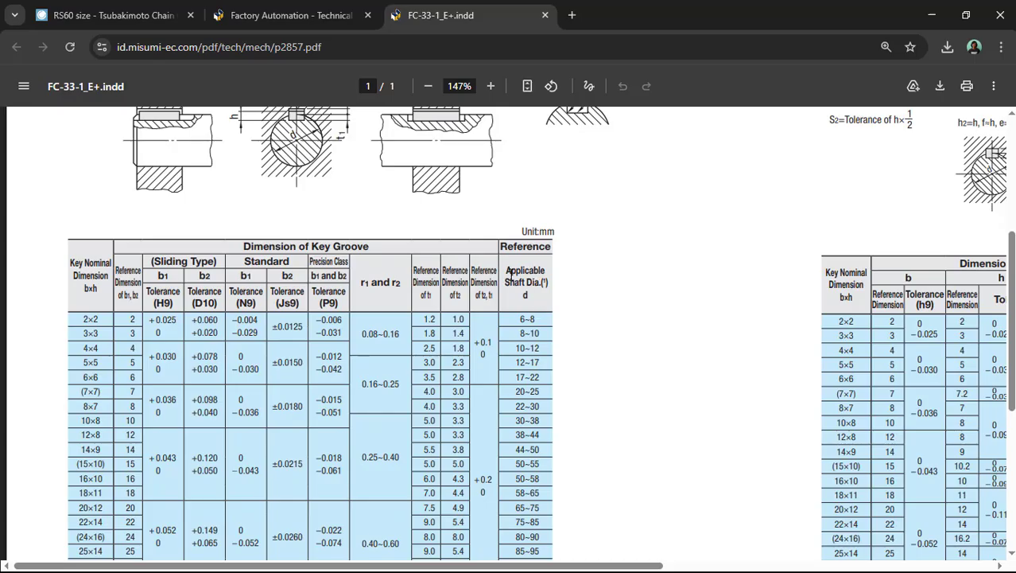
scroll(510, 273, "down", 1)
left_click_drag(501, 177, 559, 180)
left_click(561, 243)
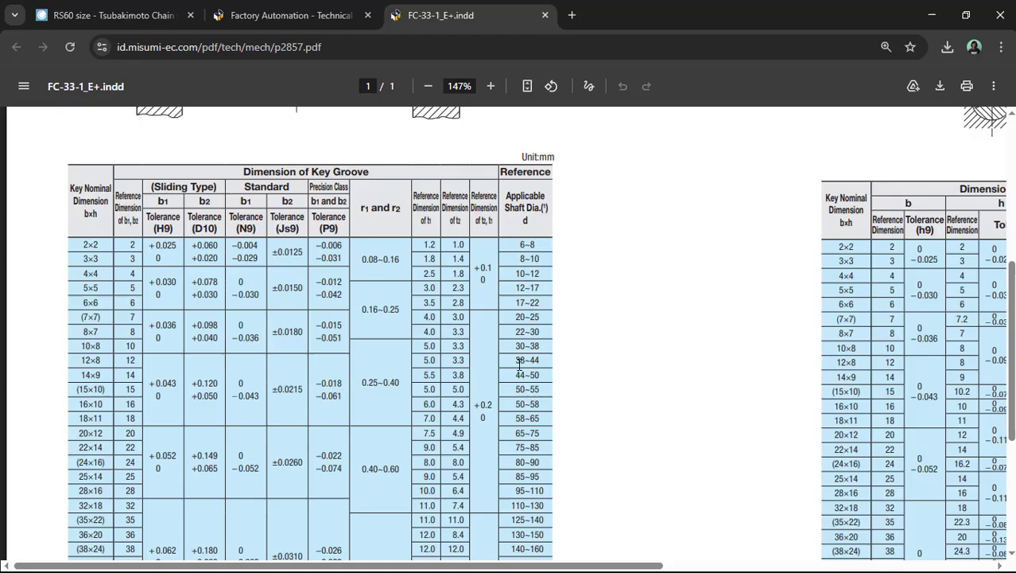
scroll(518, 364, "up", 1, "ctrl")
scroll(575, 381, "down", 2, "ctrl")
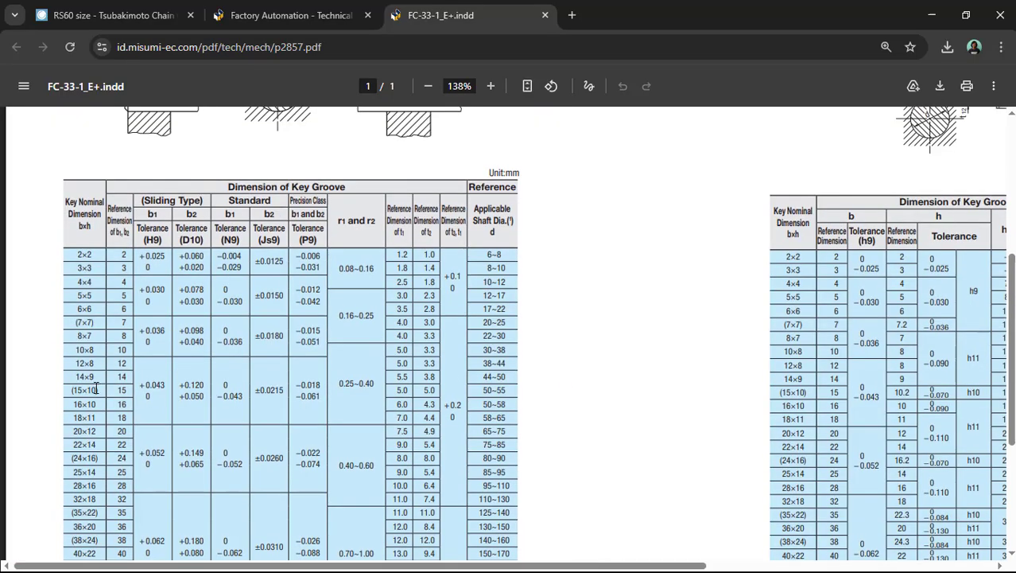
left_click_drag(482, 378, 509, 382)
left_click(547, 398)
Open Snip & Sketch and capture a rectangular snip of the parallel key groove dimension table.
key("super")
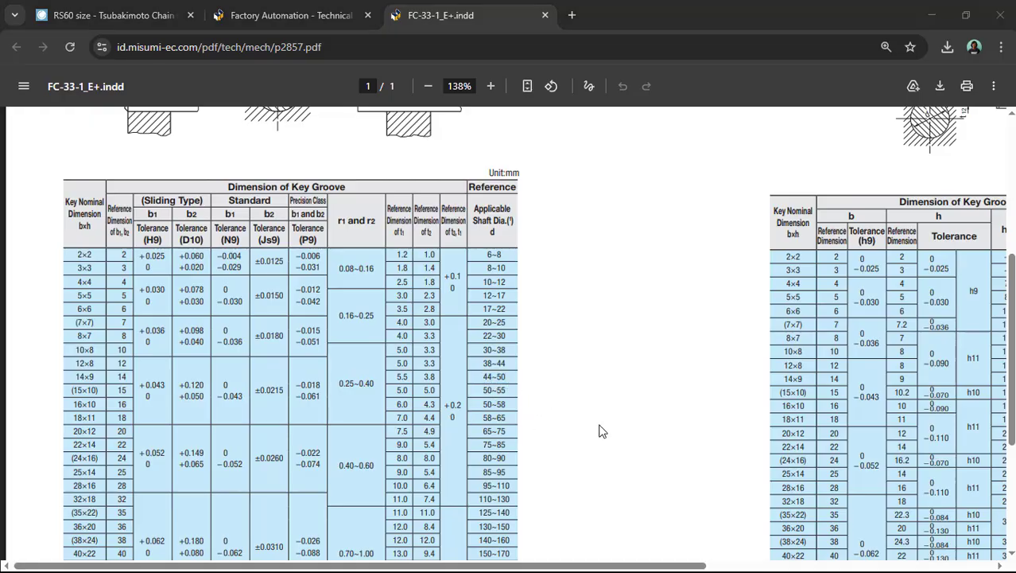
type("snip")
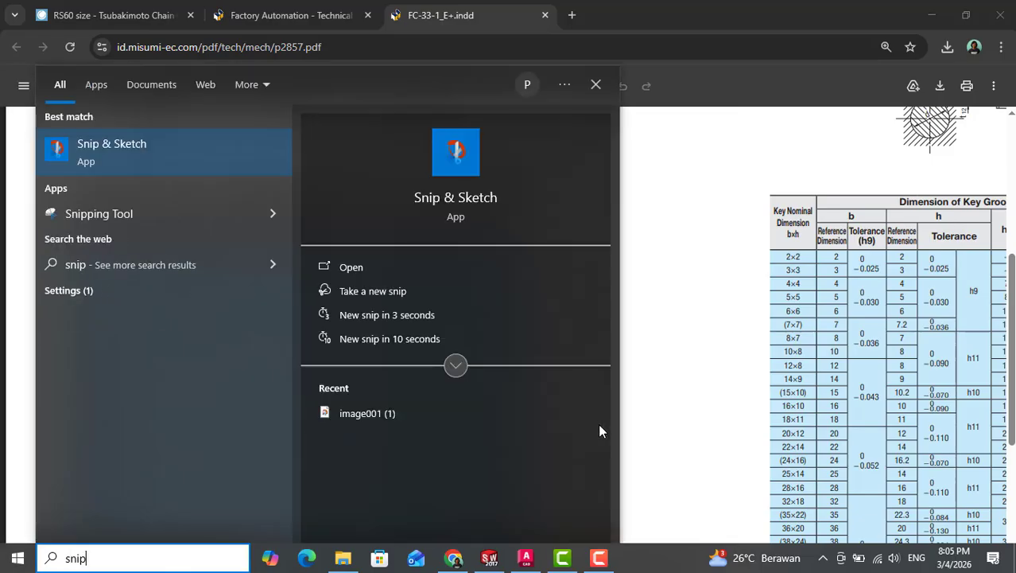
key("Return")
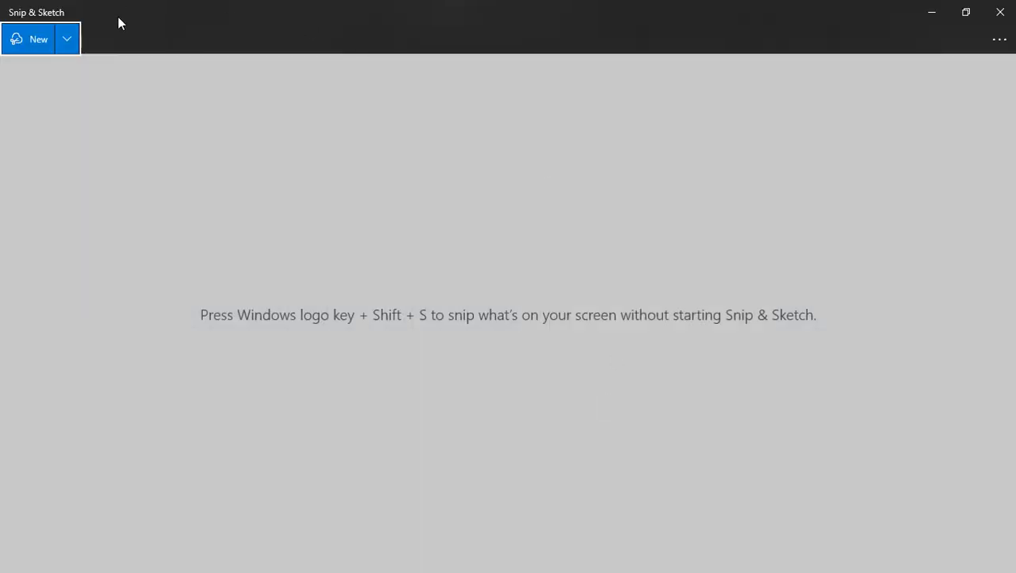
left_click(52, 42)
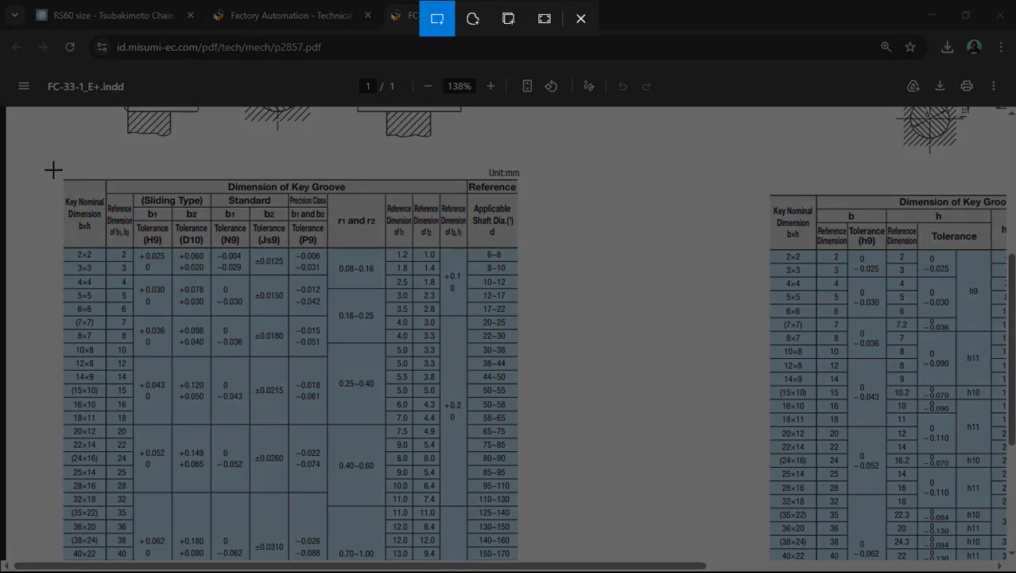
mouse_move(52, 169)
left_mouse_down()
mouse_move(295, 429)
mouse_move(480, 495)
mouse_move(535, 482)
left_mouse_up()
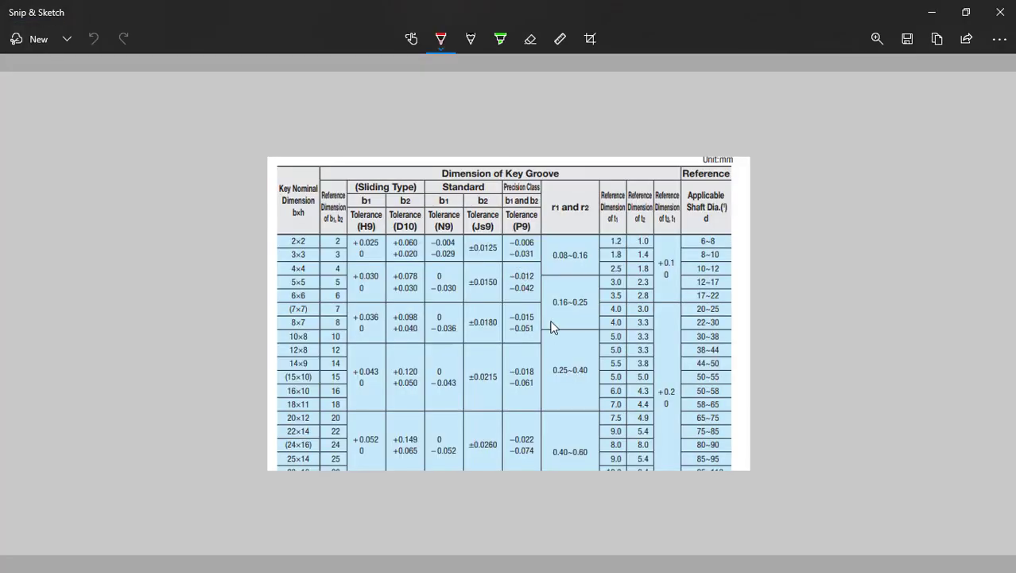
Highlight the whole 14×9 key row for shaft diameters 44~50 in green on the captured table.
scroll(589, 342, "up", 3, "ctrl")
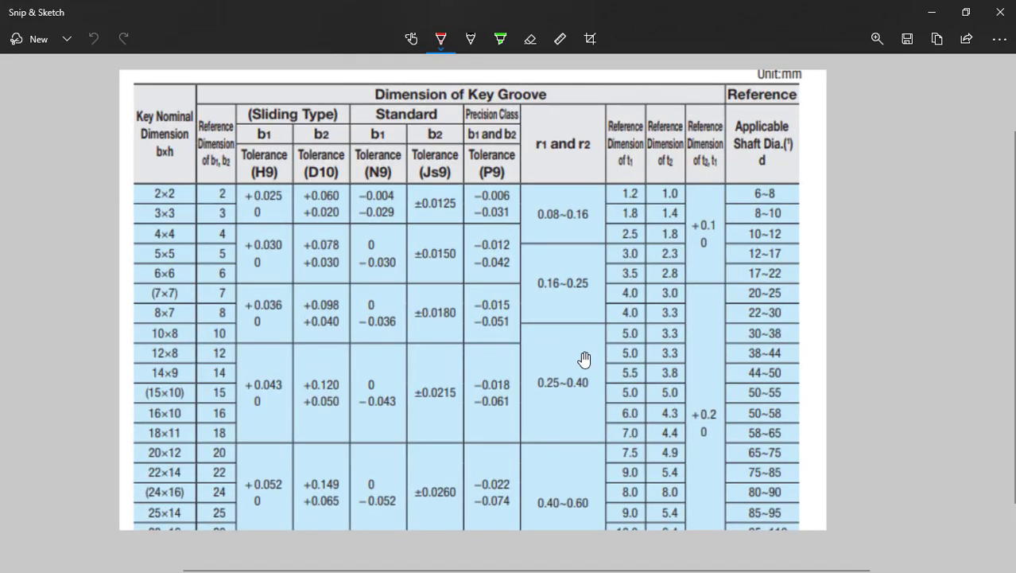
left_click(500, 46)
left_click(500, 51)
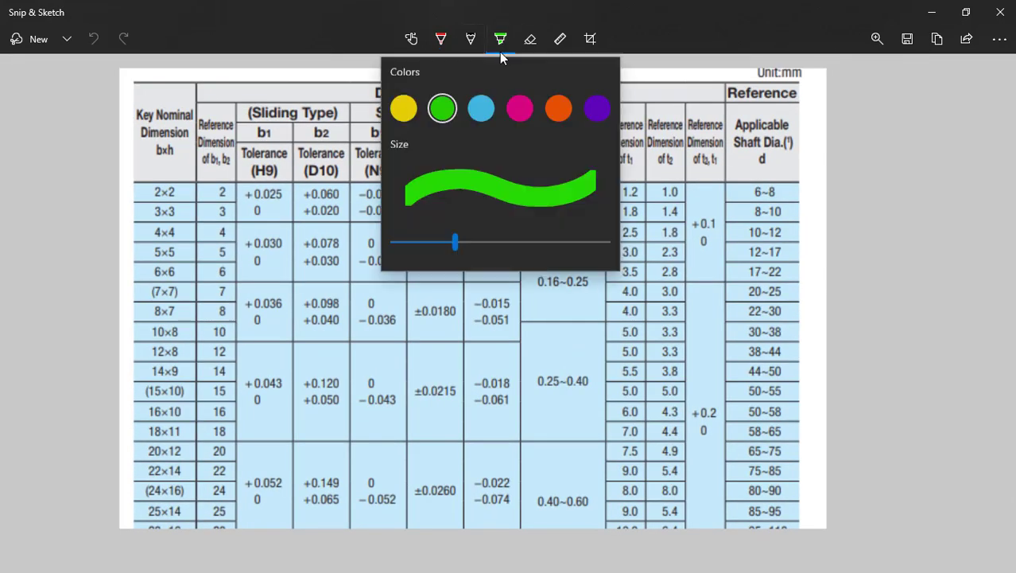
left_click(442, 116)
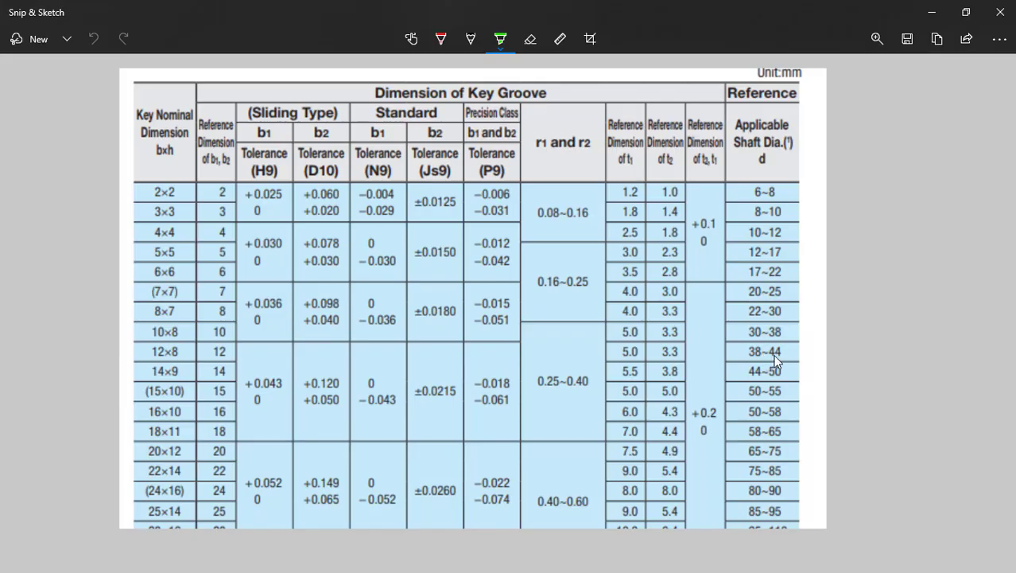
mouse_move(793, 371)
left_mouse_down()
mouse_move(725, 385)
mouse_move(642, 380)
left_mouse_up()
left_click_drag(515, 382, 387, 379)
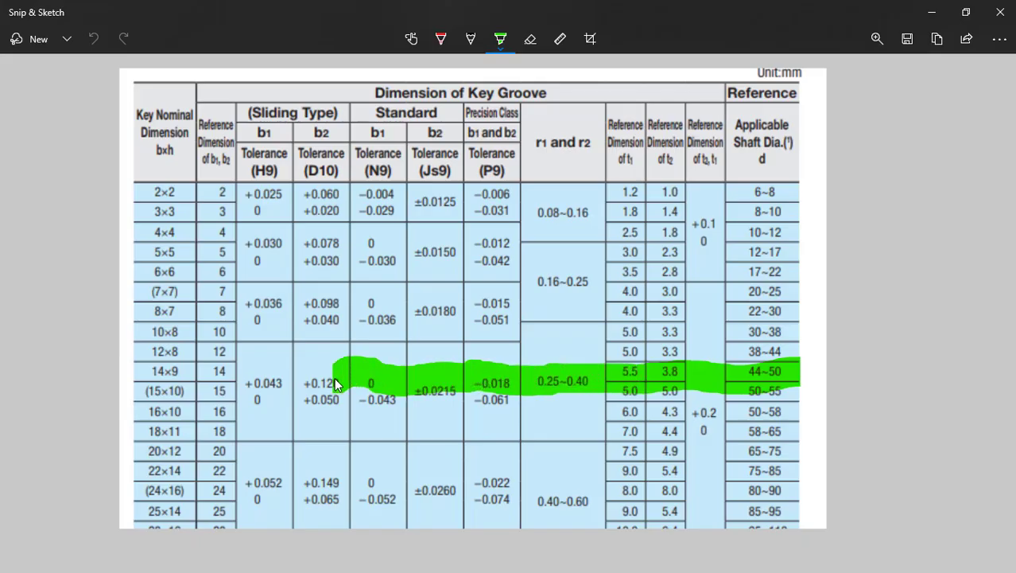
mouse_move(305, 381)
left_mouse_down()
mouse_move(153, 371)
mouse_move(104, 382)
left_mouse_up()
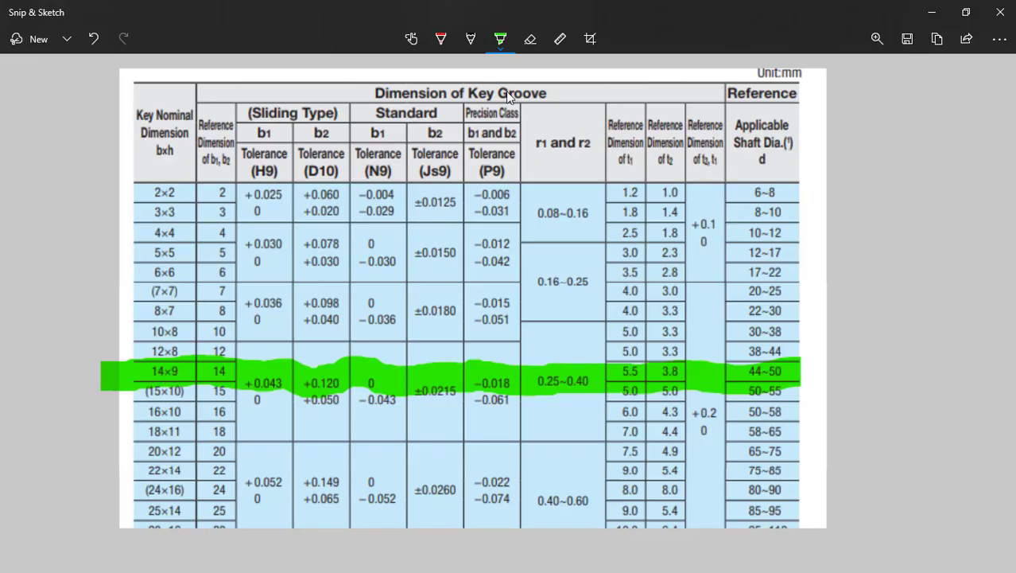
Minimize the annotated snip, return to the key groove PDF and examine the Section of Key drawing up close.
left_click(931, 13)
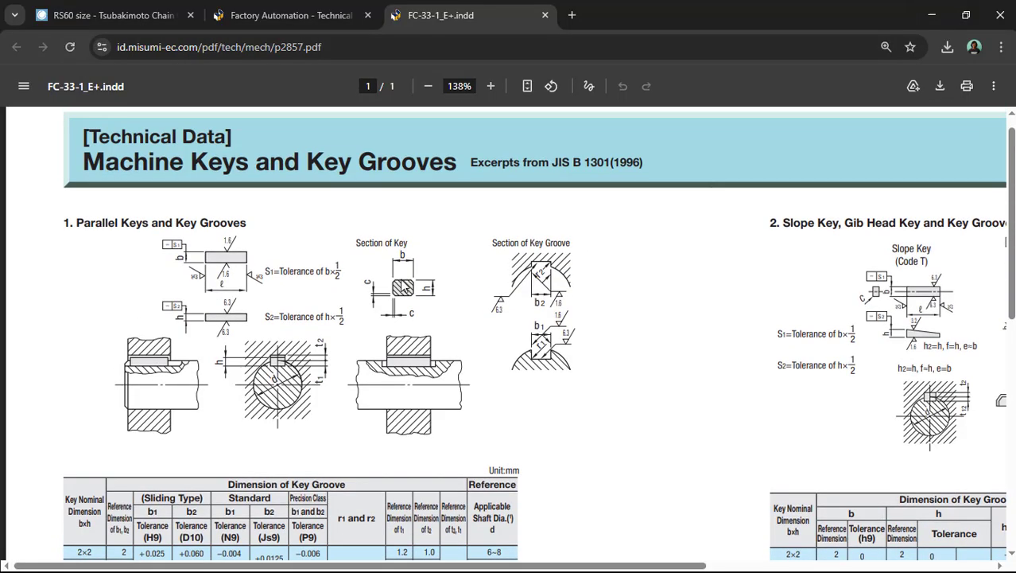
scroll(403, 288, "up", 5, "ctrl")
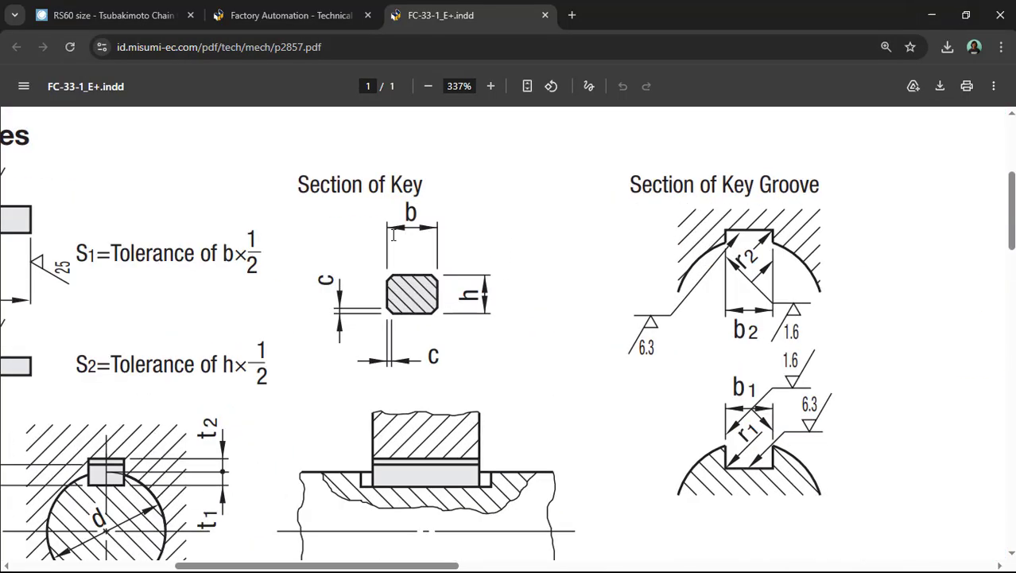
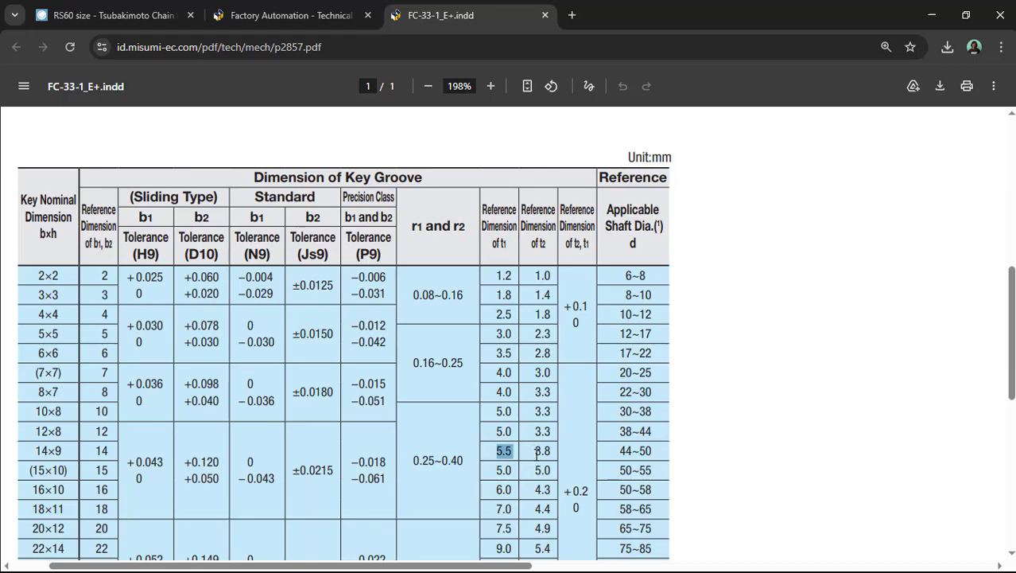
Switch to SOLIDWORKS and open the RS60-1B28T sprocket for editing within the assembly.
scroll(357, 319, "up", 3)
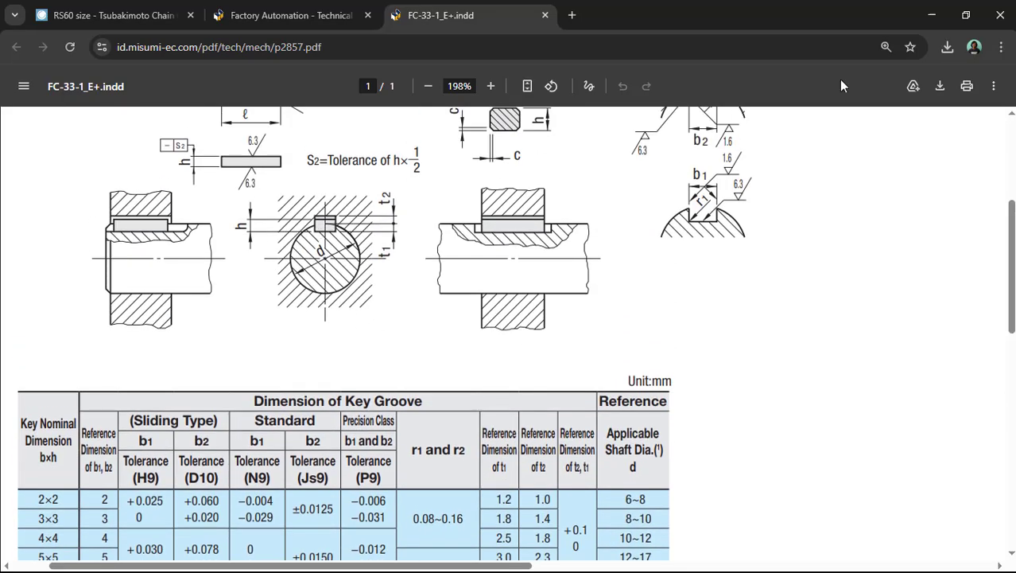
left_click(931, 16)
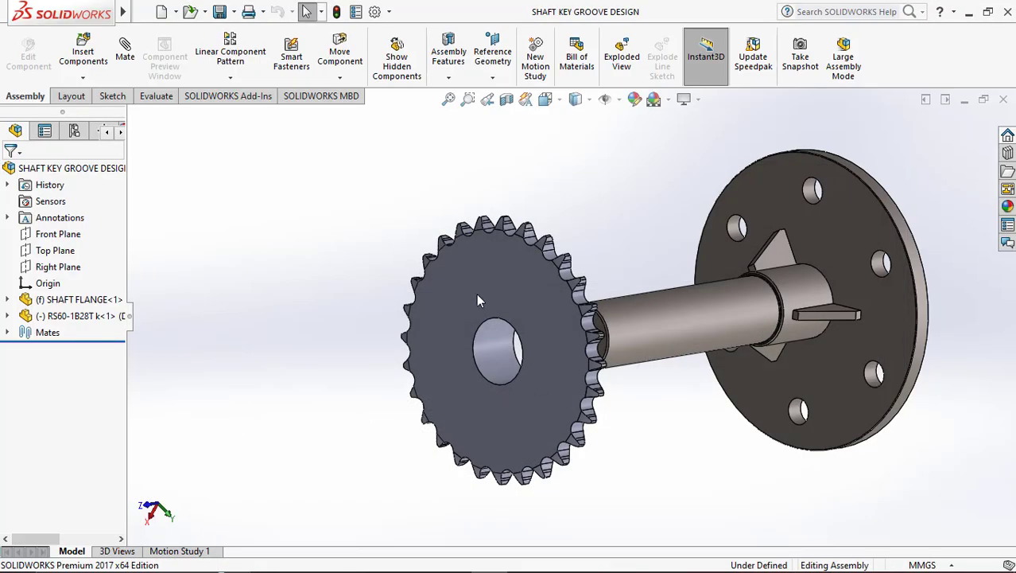
left_click(500, 296)
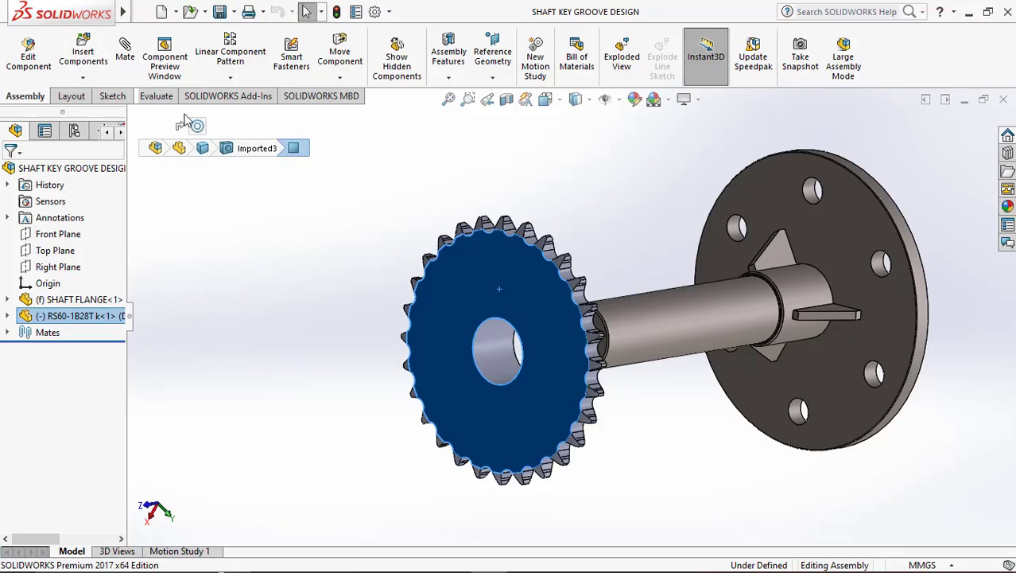
right_click(486, 273)
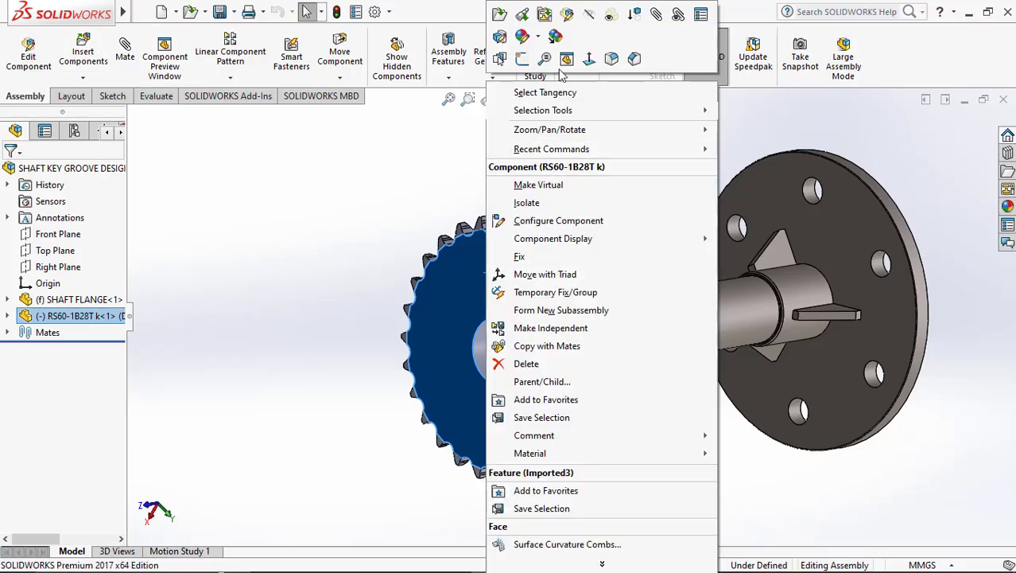
left_click(567, 16)
middle_click_drag(479, 320, 562, 298)
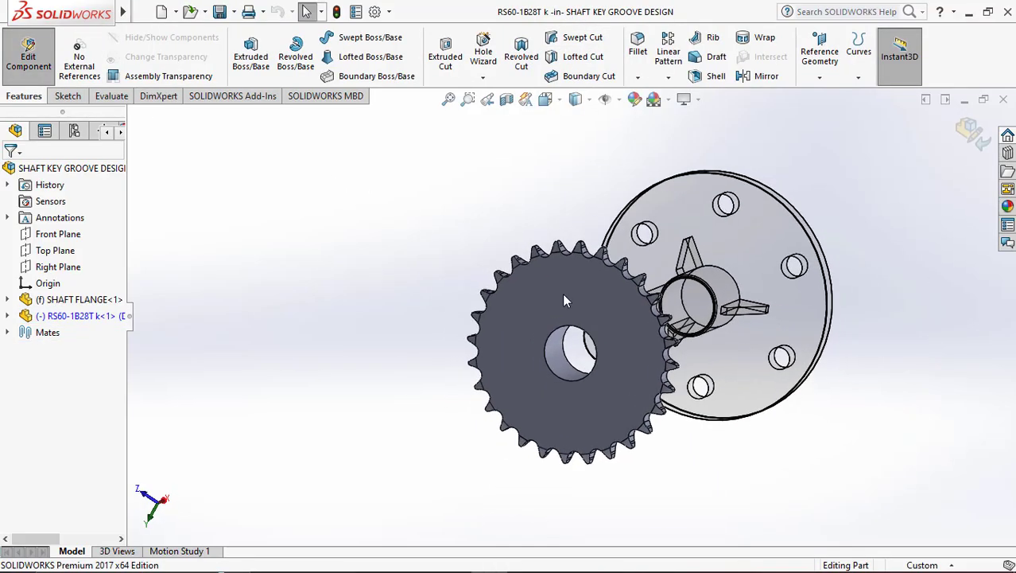
Start a sketch on the sprocket's flat front face and orient the view normal to it.
left_click(563, 292)
left_click(72, 95)
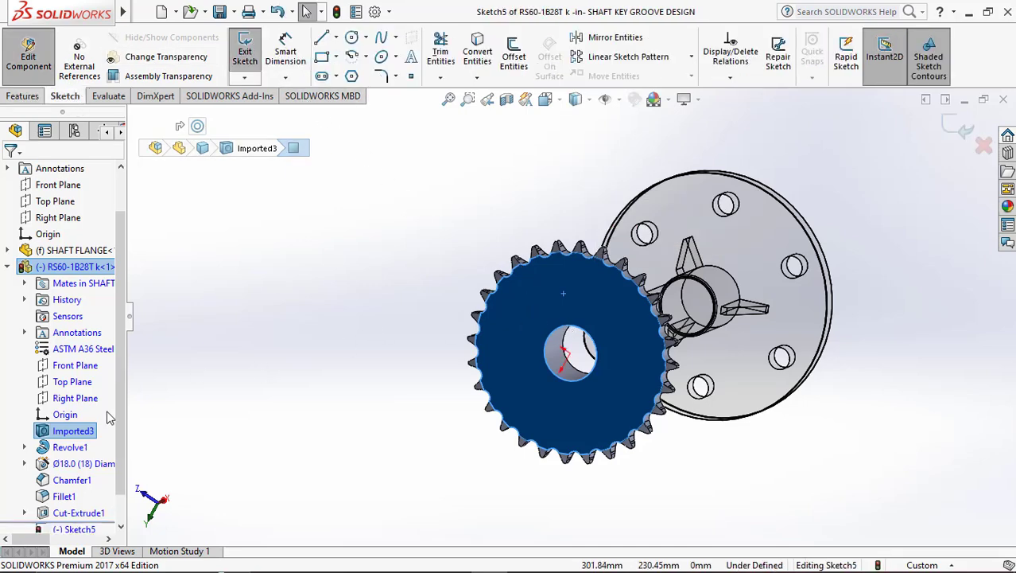
scroll(99, 436, "down", 1)
right_click(72, 497)
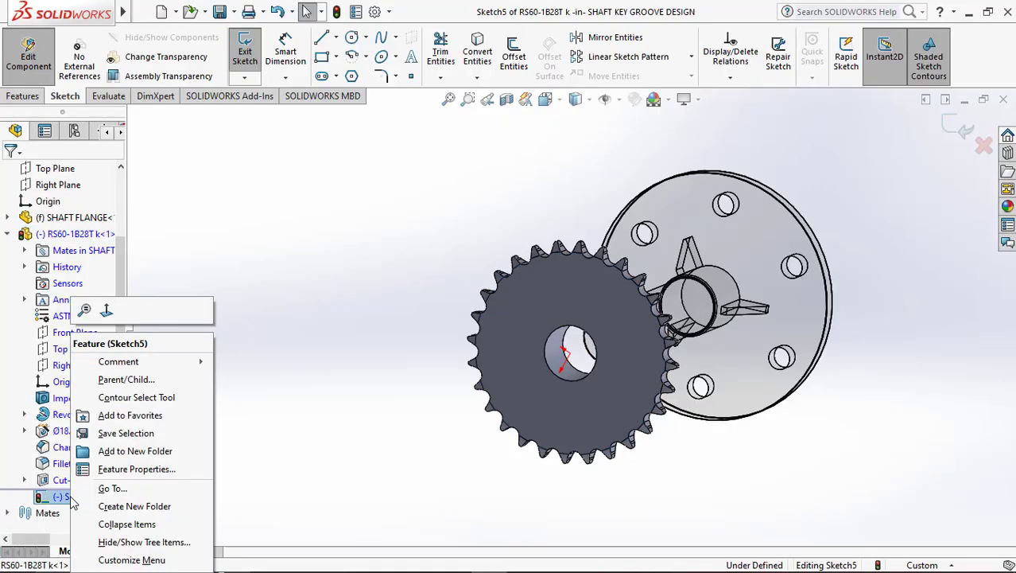
left_click(107, 307)
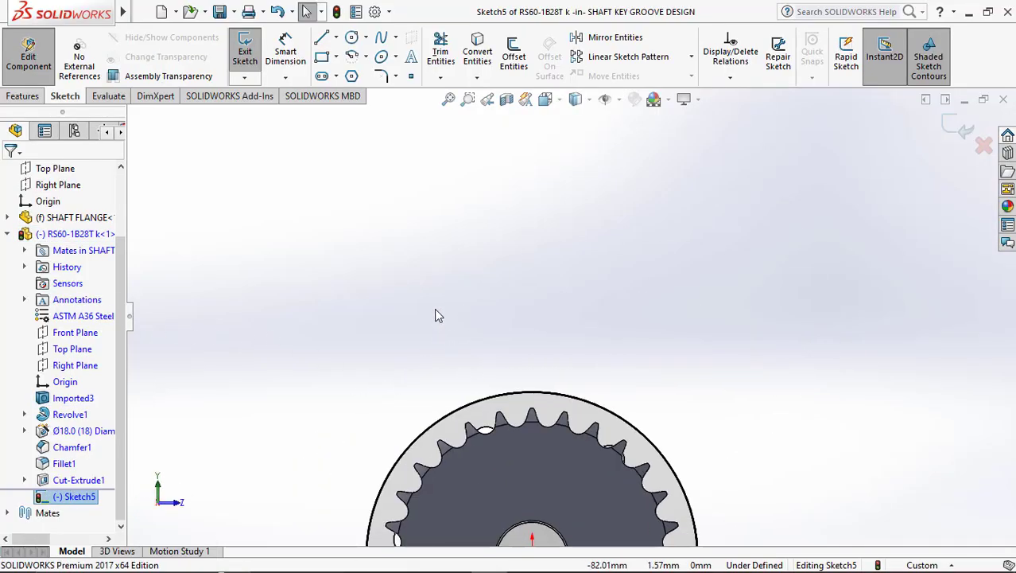
Convert the circular edge of the sprocket's 45 mm bore into a sketch circle.
scroll(598, 286, "down", 5)
scroll(598, 286, "down", 3)
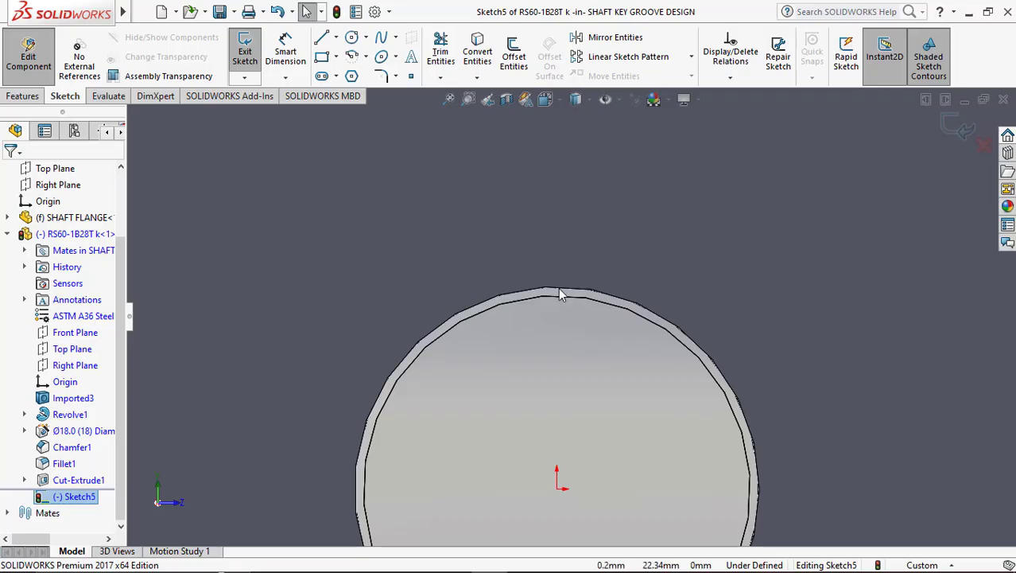
left_click(559, 290)
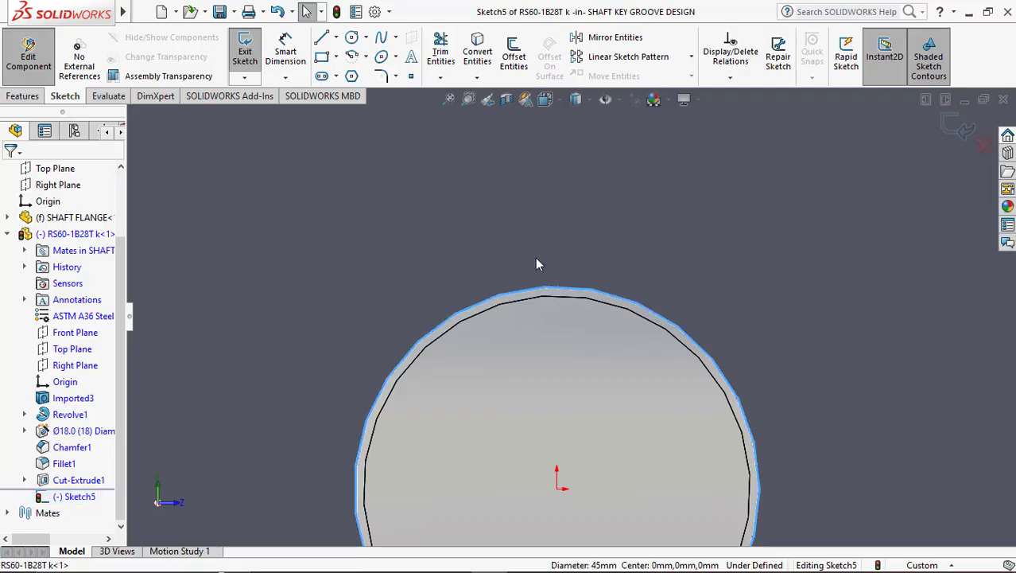
left_click(478, 58)
scroll(385, 249, "up", 2)
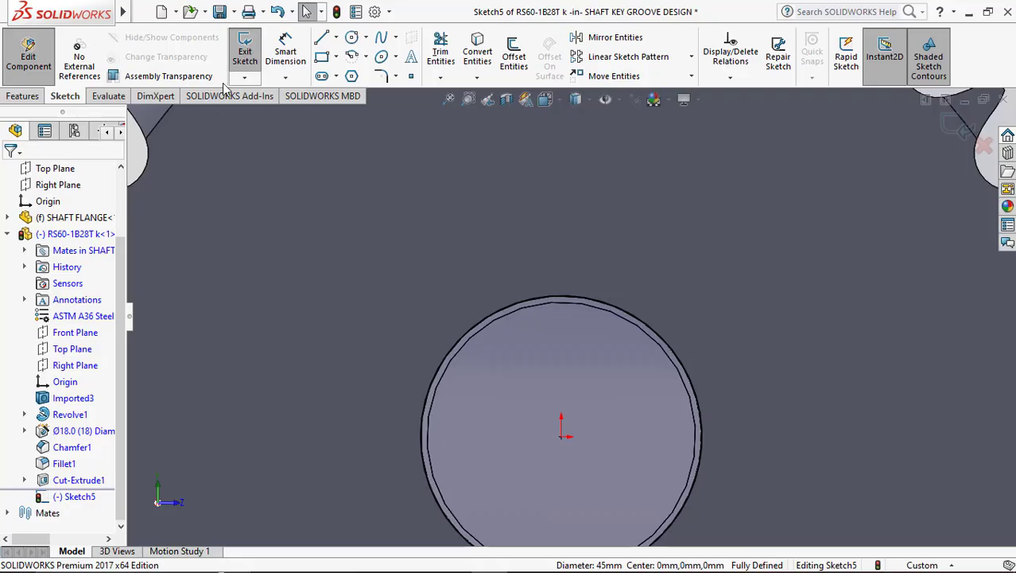
Sketch a corner rectangle about 14.7 mm wide and 15.4 mm high straddling the upper edge of the bore.
left_click(337, 56)
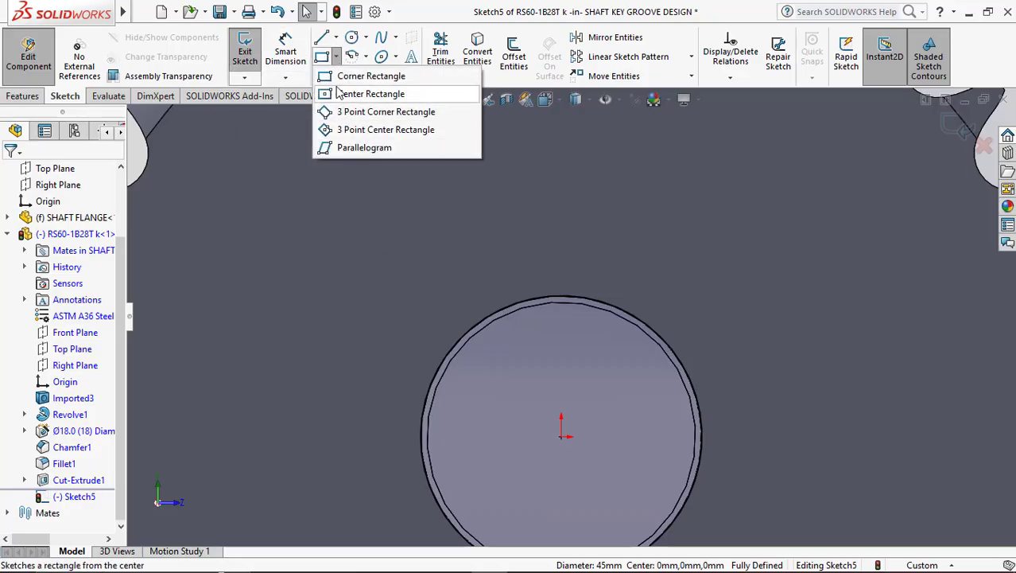
left_click(364, 76)
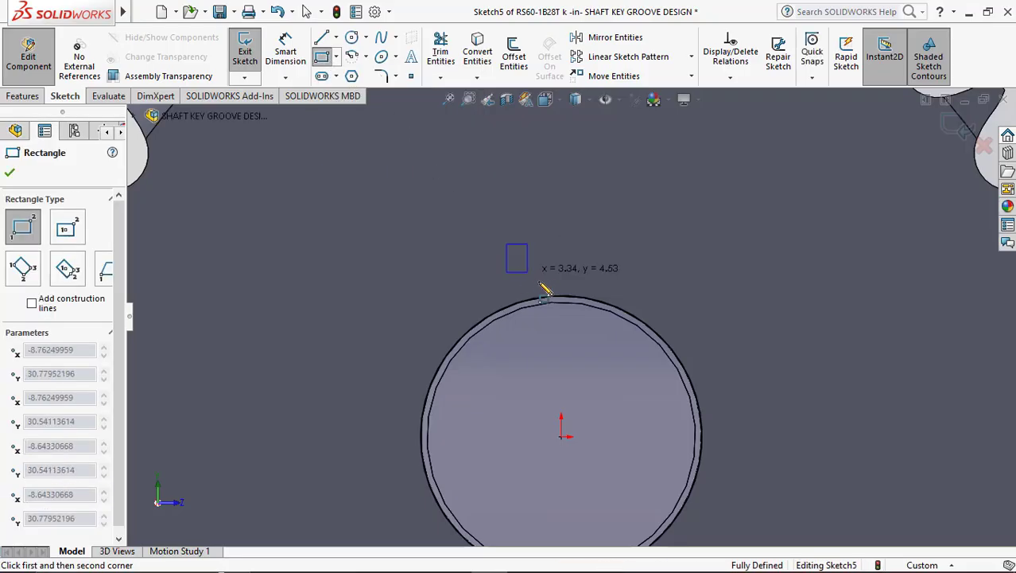
left_click(598, 340)
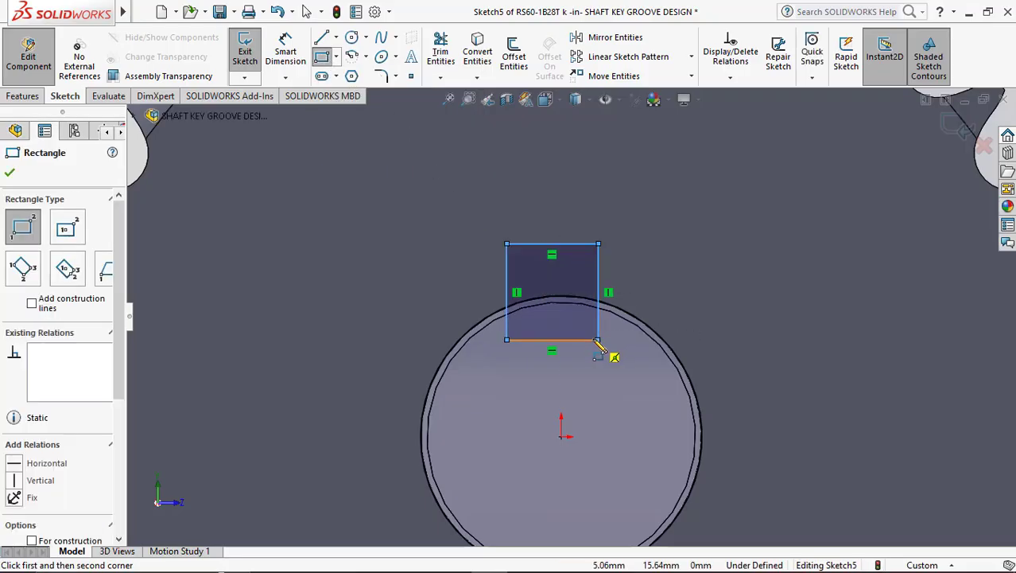
key("Escape")
Draw a vertical line from the origin up to the uppermost point of the bore circle.
key("l")
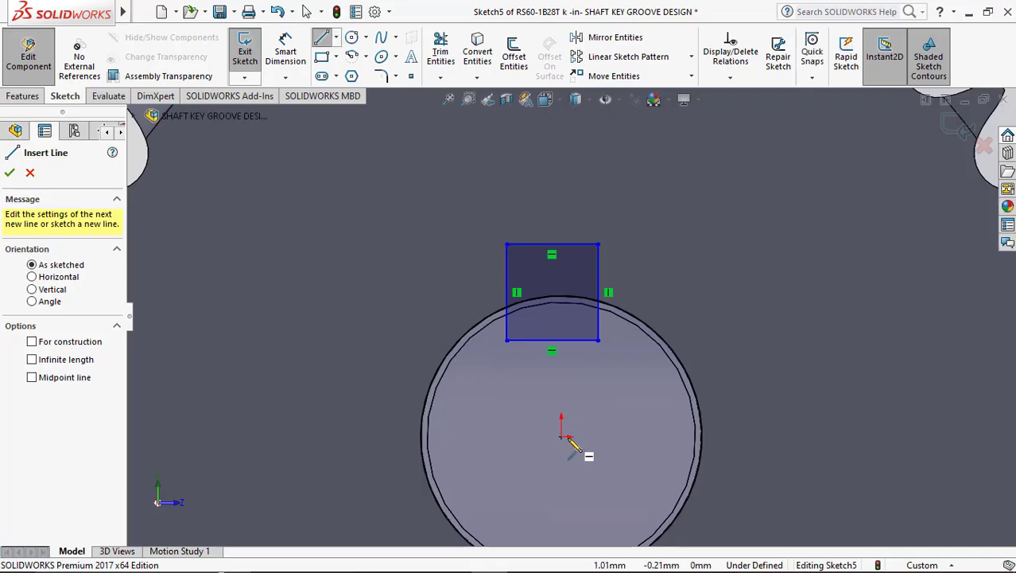
left_click(562, 436)
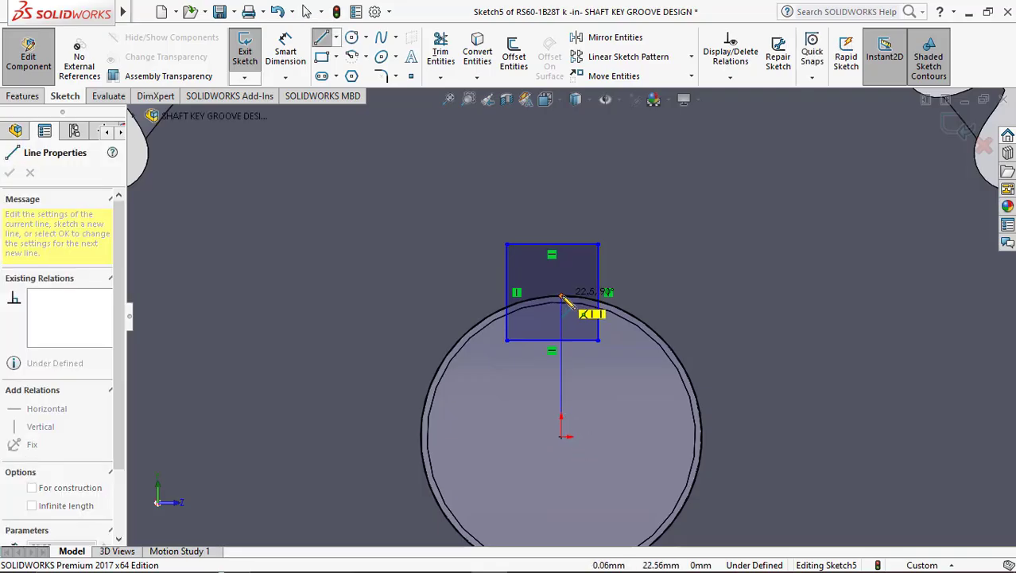
left_click(561, 297)
key("Escape")
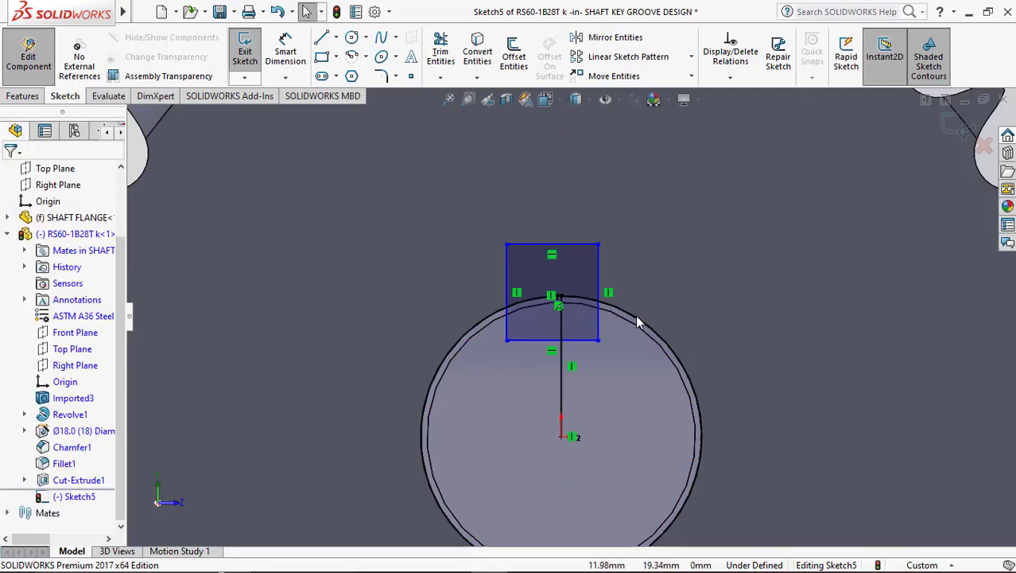
Turn the bore circle and the vertical centre line into construction geometry.
left_click(638, 322)
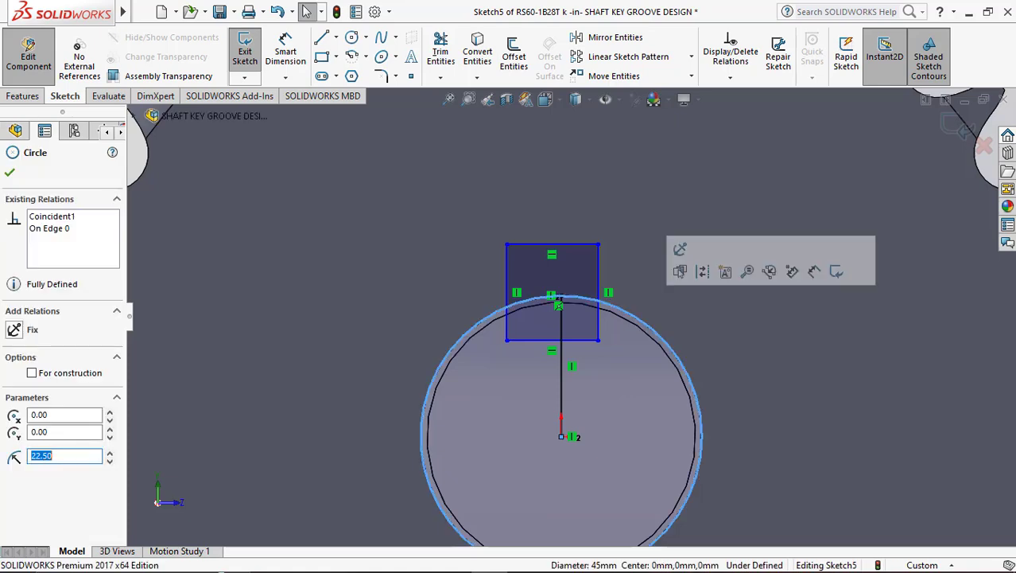
left_click(560, 385, "ctrl")
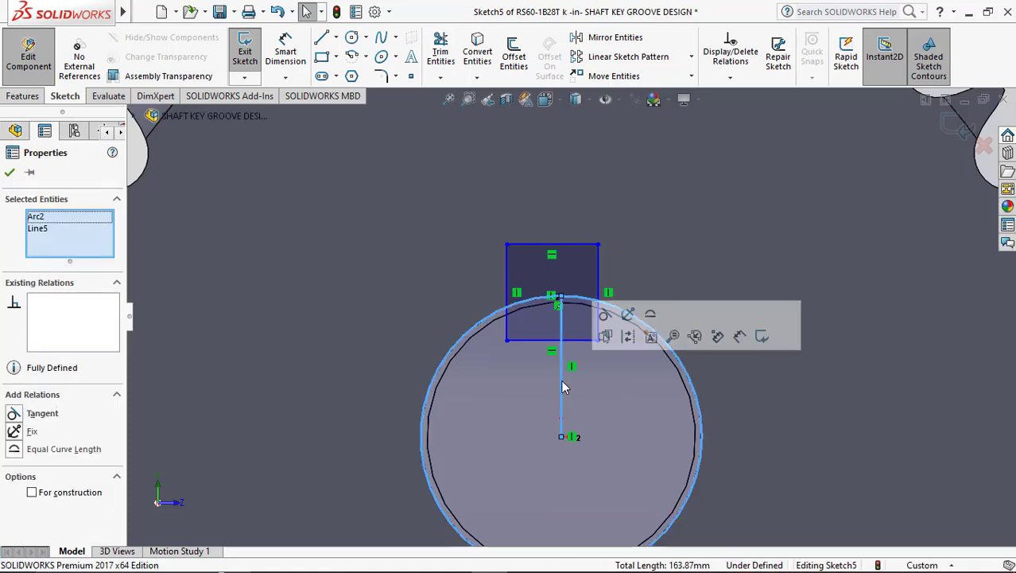
left_click(628, 338)
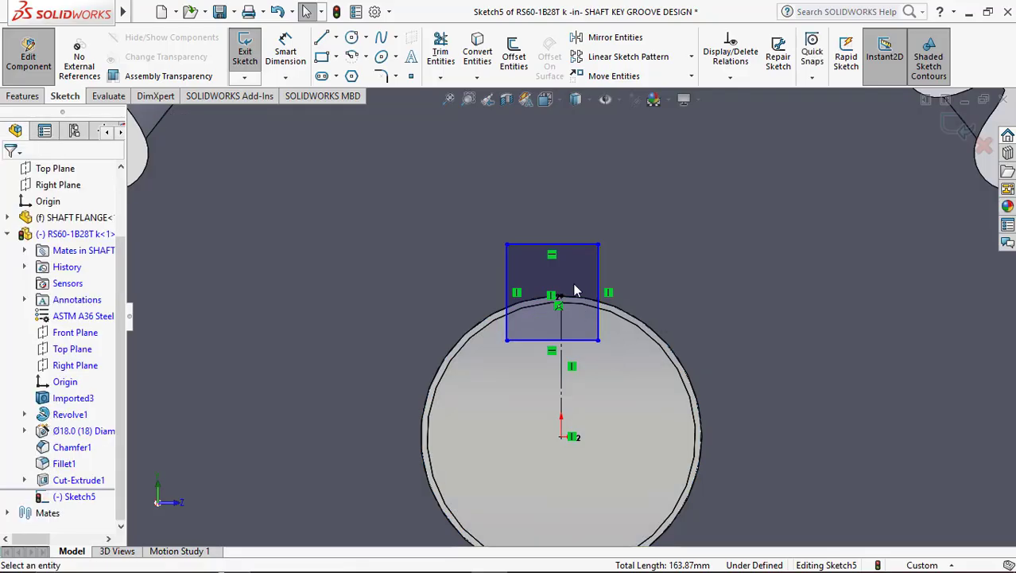
Dimension the key rectangle to 14 mm wide and 9 mm high.
scroll(576, 291, "down", 2)
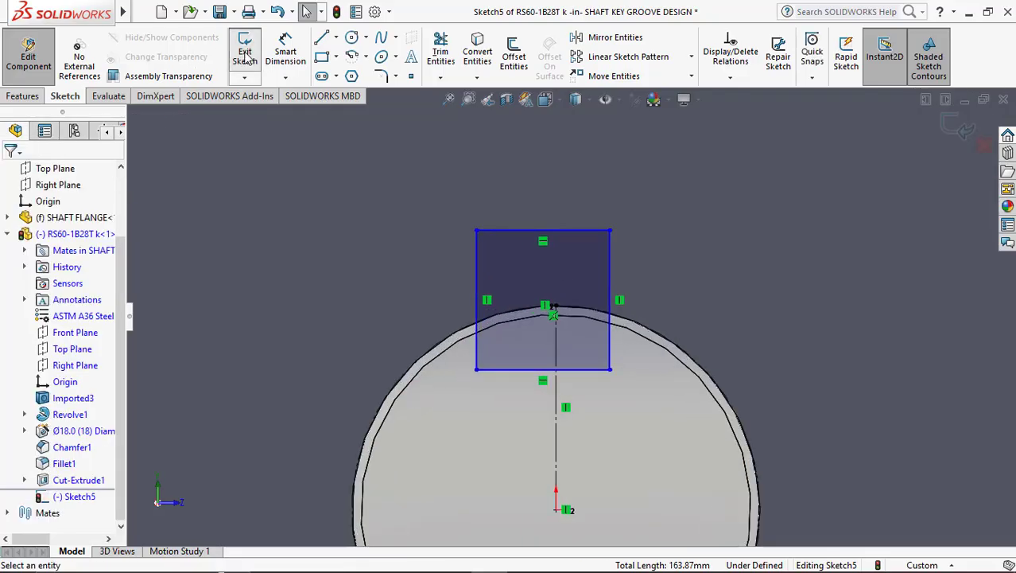
left_click(285, 52)
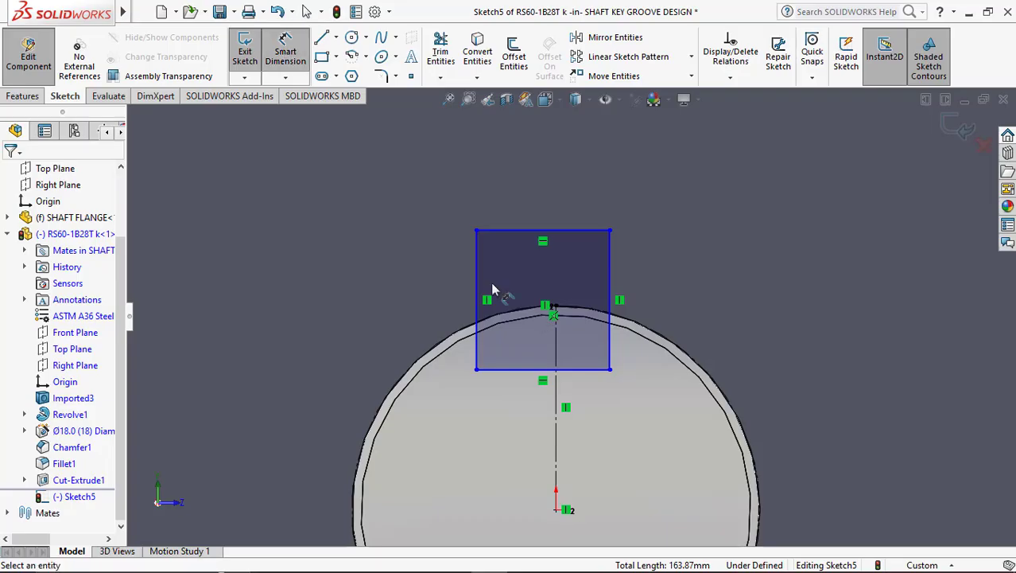
left_click(514, 231)
left_click(510, 188)
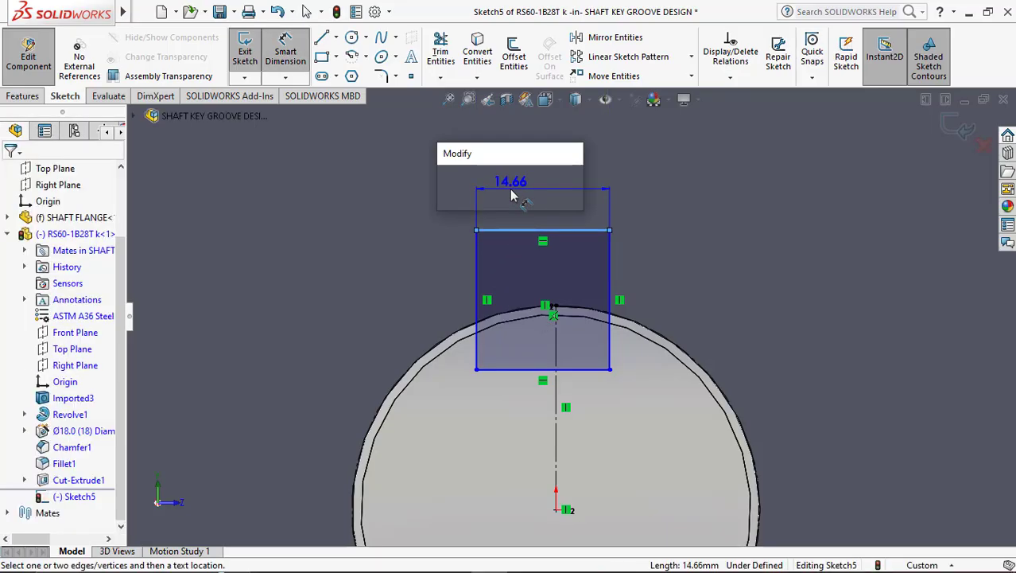
type("14")
key("Return")
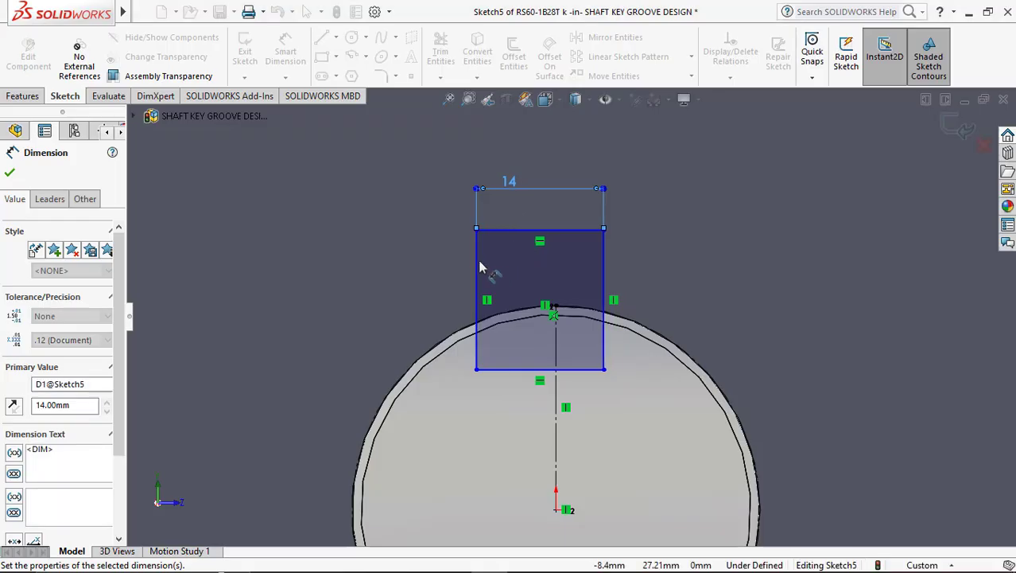
left_click(443, 273)
left_click(414, 270)
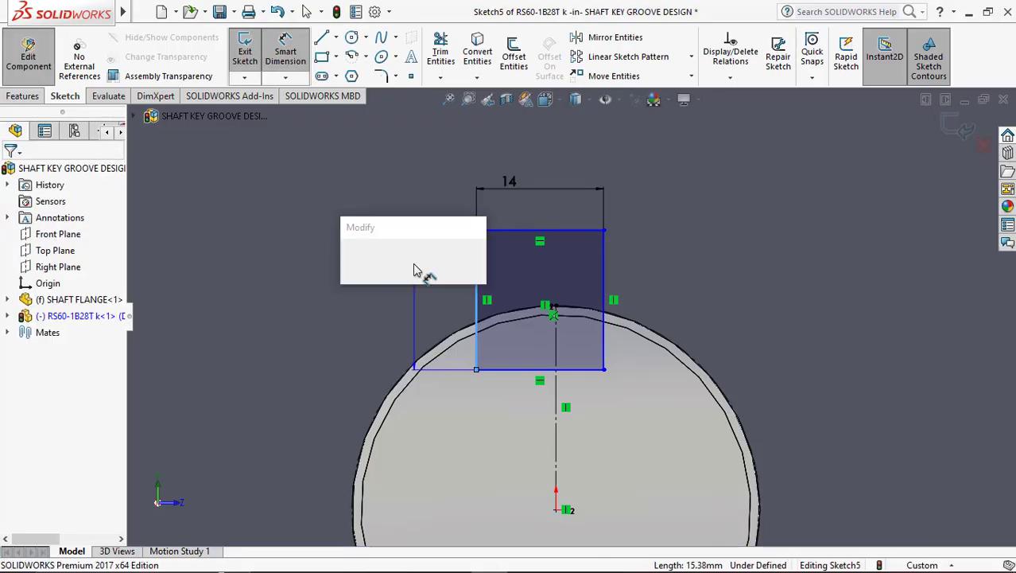
type("9")
key("Return")
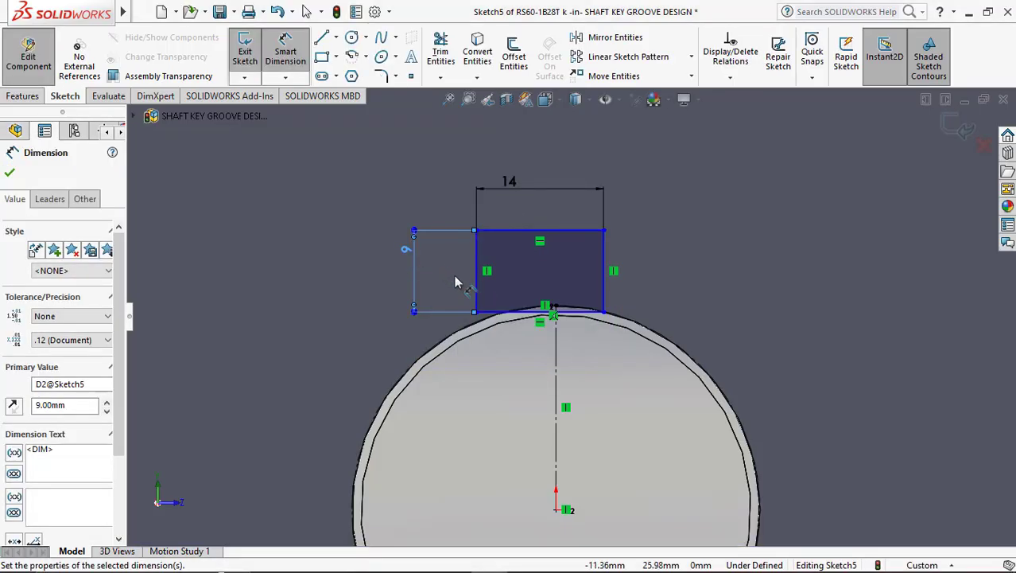
Dimension the distance from the uppermost point of the bore to the rectangle's upper edge as 3.8 mm.
scroll(537, 292, "down", 1)
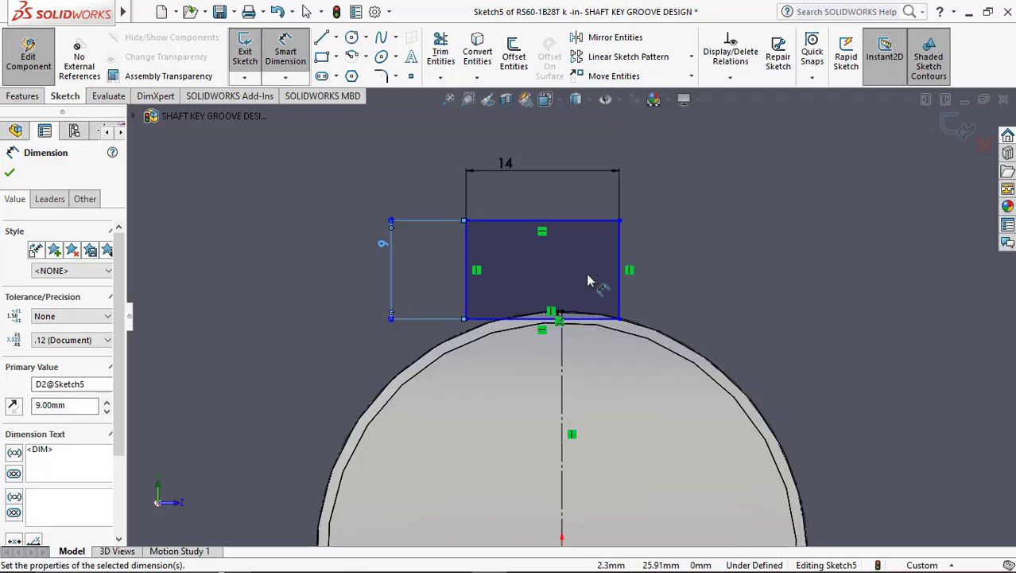
left_click(496, 206)
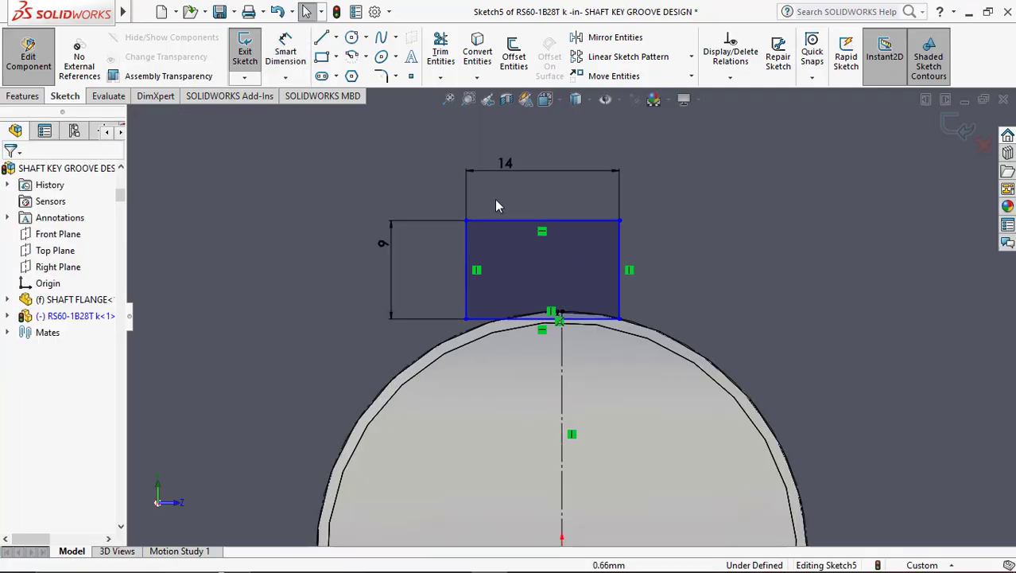
left_click(292, 50)
left_click(561, 314)
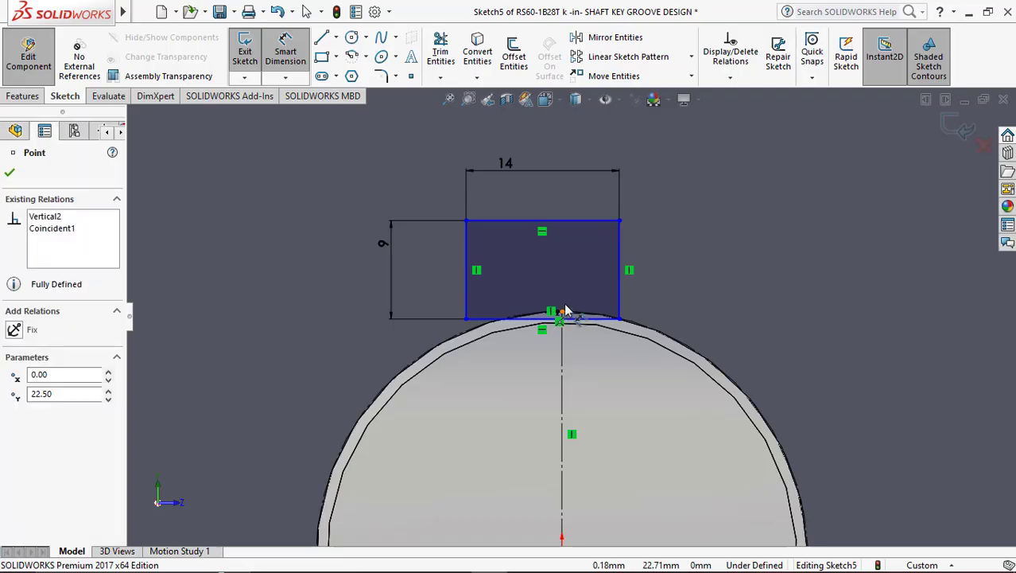
left_click(566, 221)
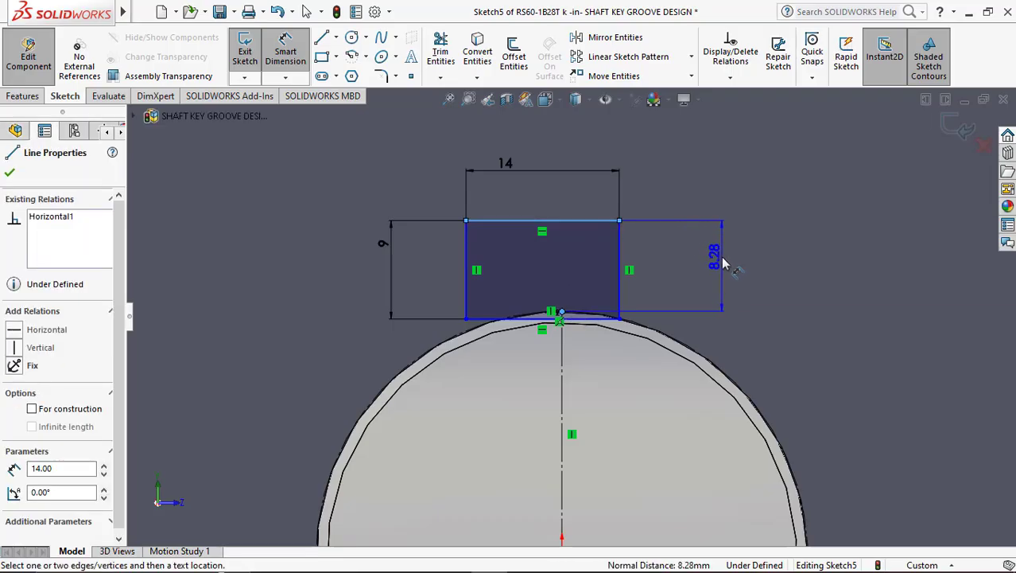
scroll(722, 263, "up", 4)
scroll(705, 275, "down", 3)
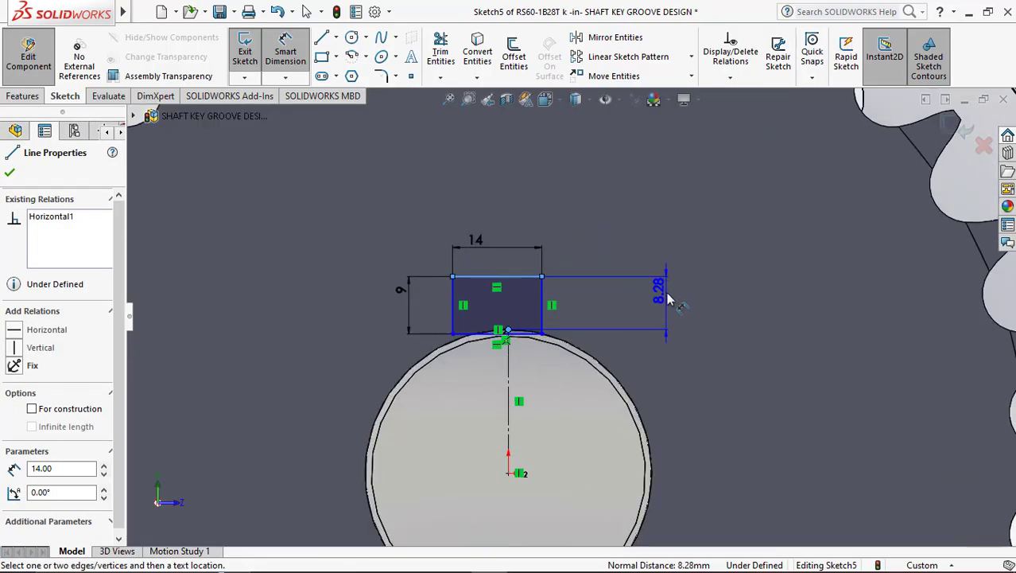
left_click(666, 301)
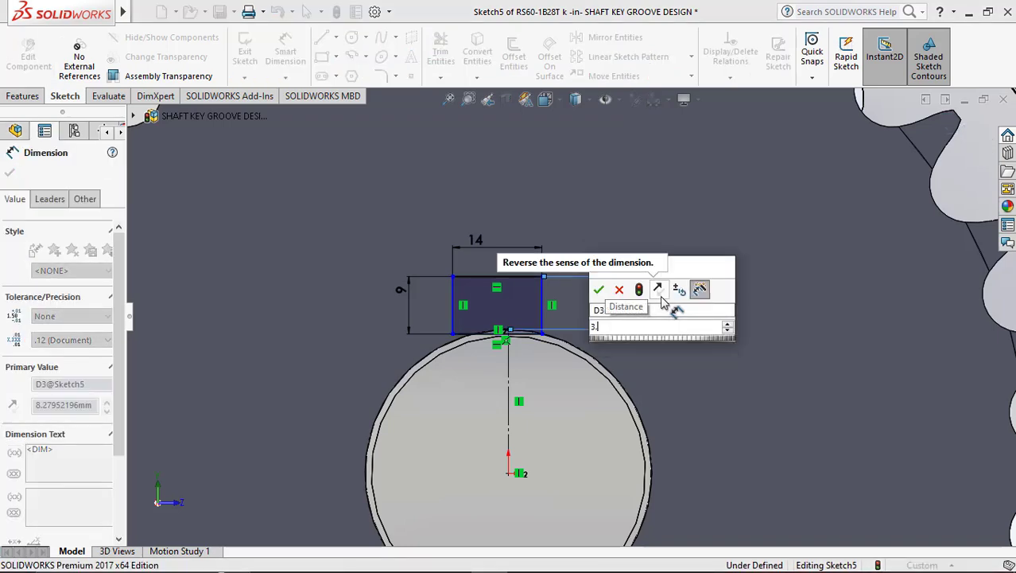
type("3.8")
key("Return")
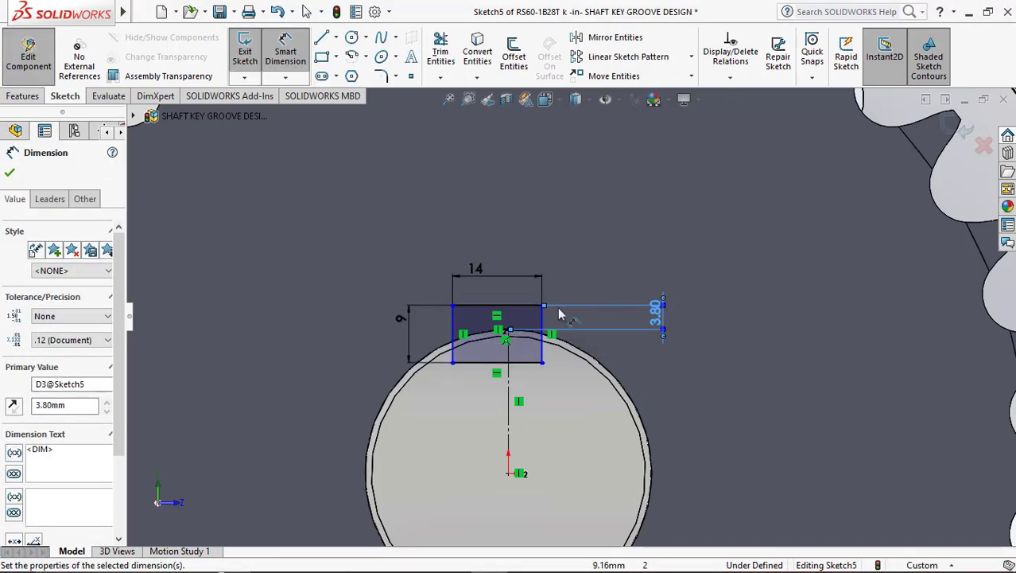
scroll(540, 338, "down", 2)
scroll(540, 338, "down", 2)
key("Escape")
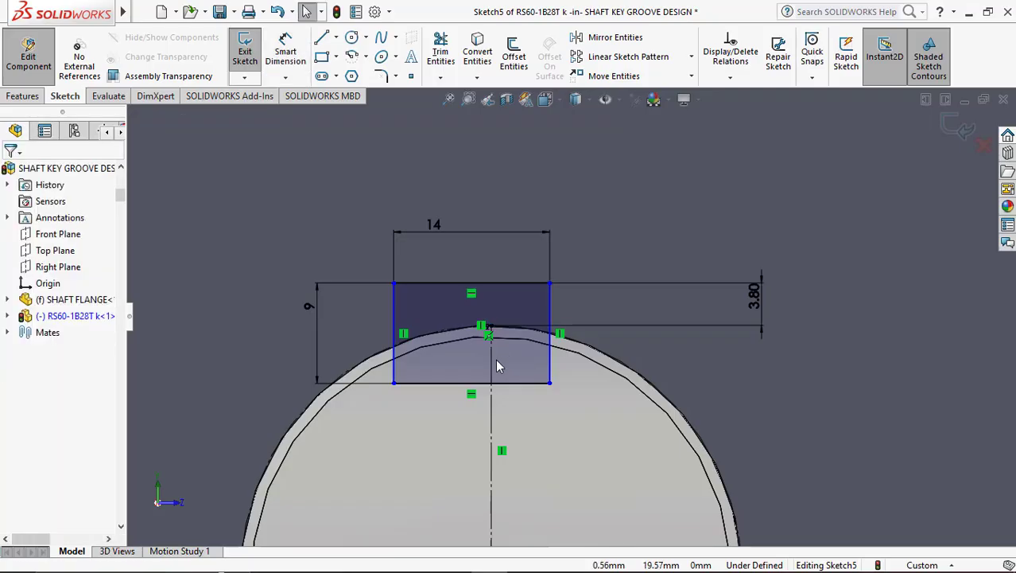
left_click(493, 380)
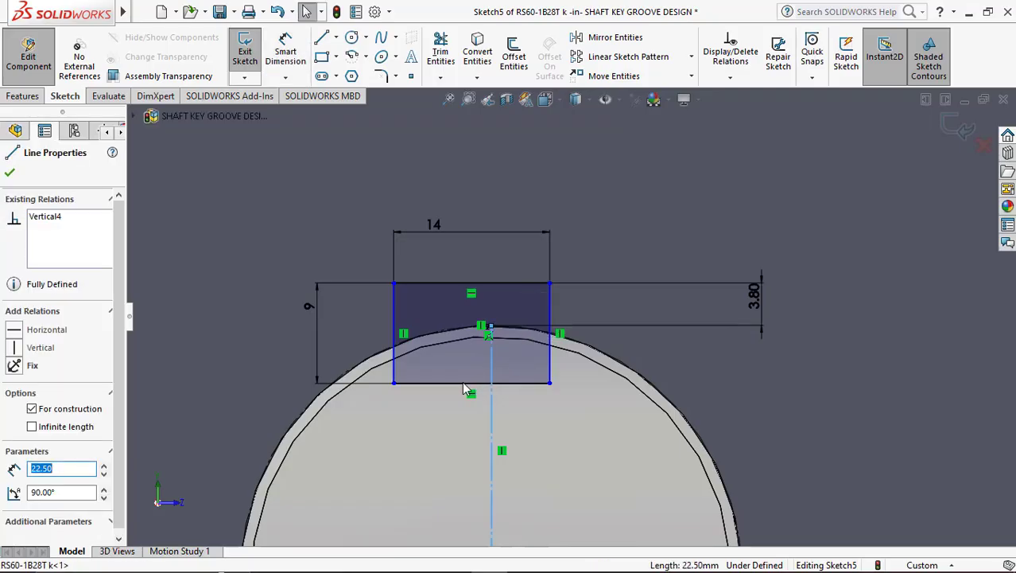
left_click(463, 383, "ctrl")
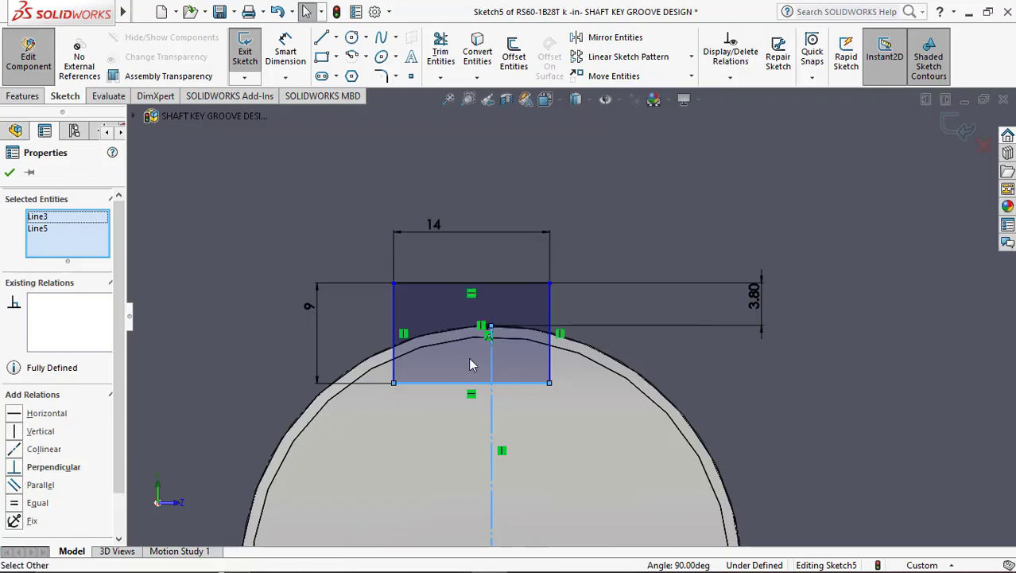
key("Escape")
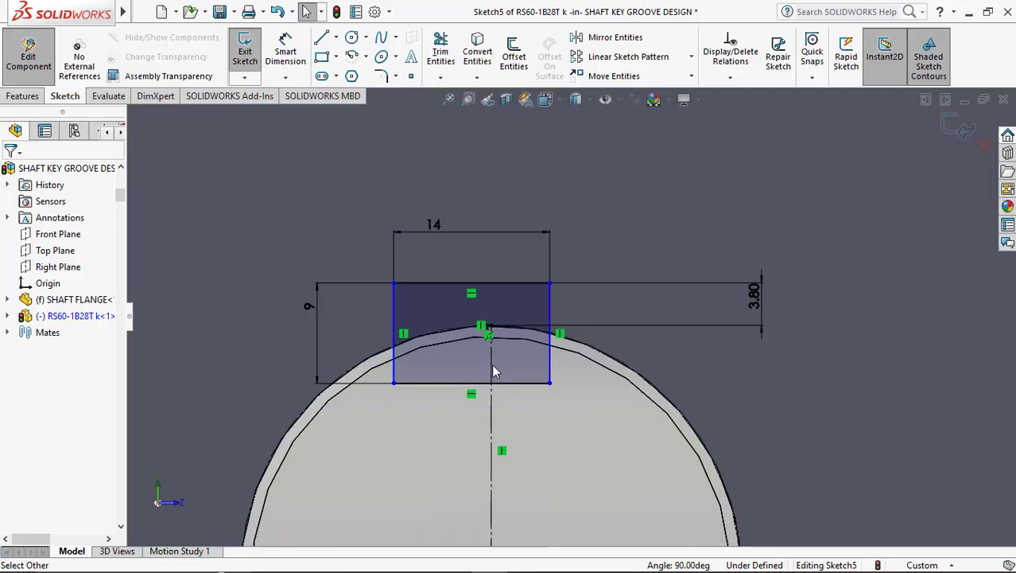
Dimension the distance from the key rectangle's side to the vertical centre line as 7 mm.
left_click_drag(471, 384, 509, 382)
left_click(283, 59)
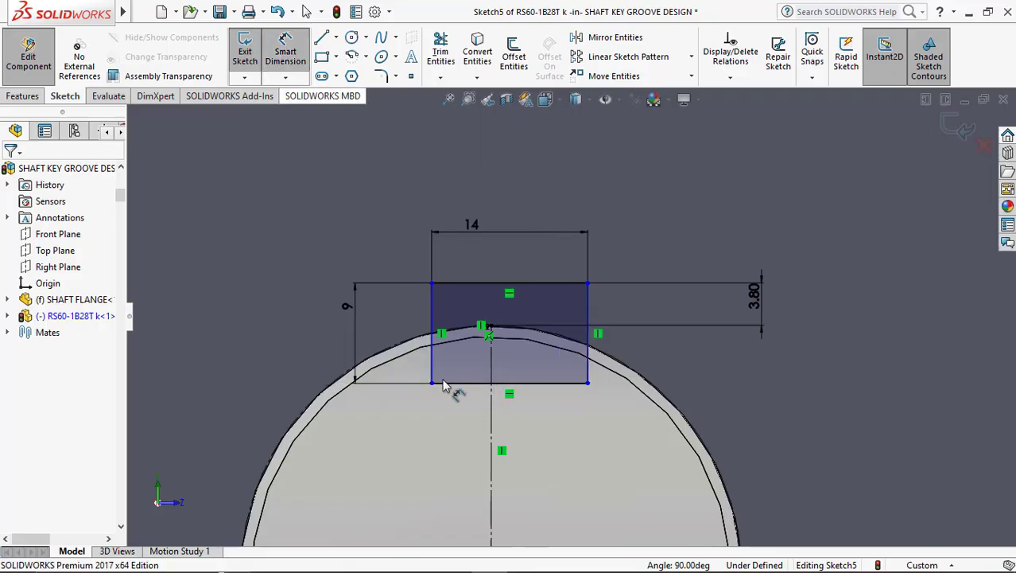
left_click(432, 371)
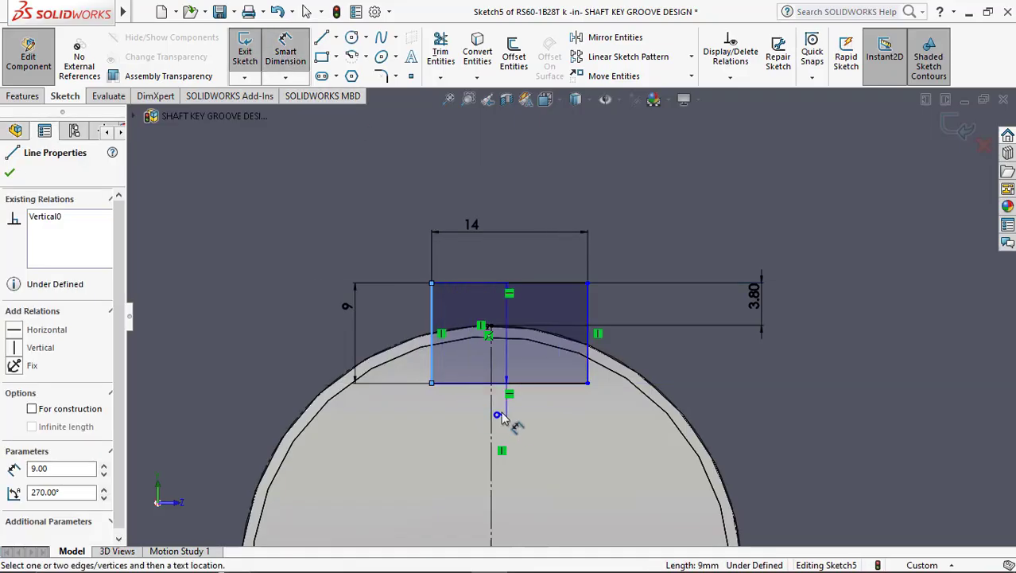
left_click(491, 411)
left_click(449, 436)
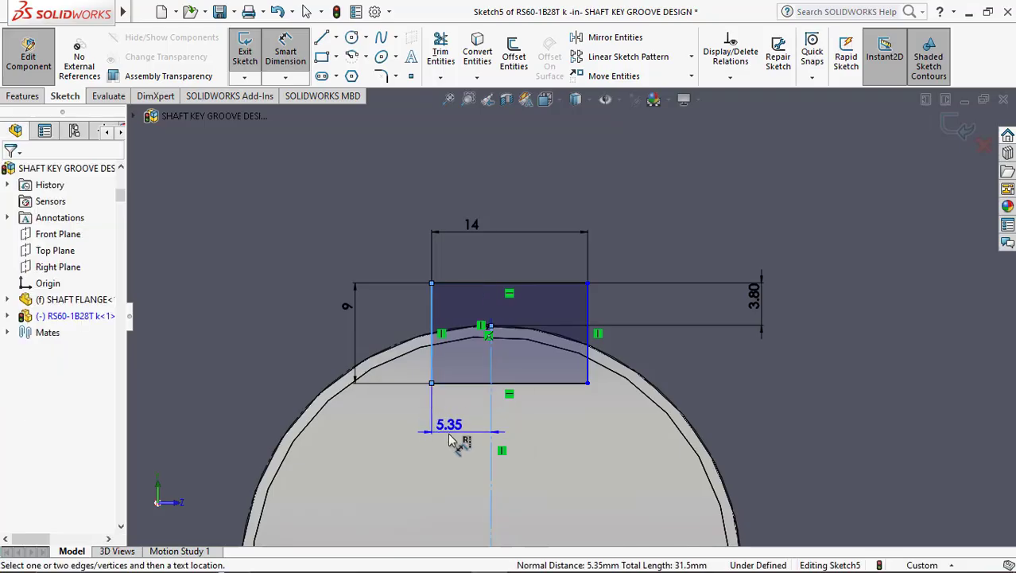
type("7.00mm")
key("Return")
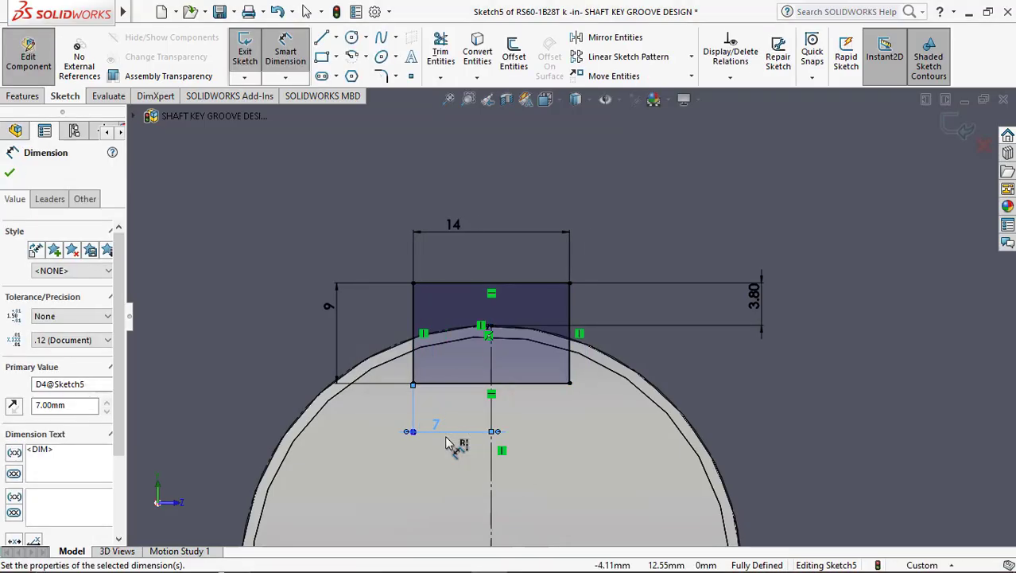
Cut the key rectangle through the sprocket hub with an Extruded Cut using the Up To Next end condition.
scroll(570, 318, "up", 1)
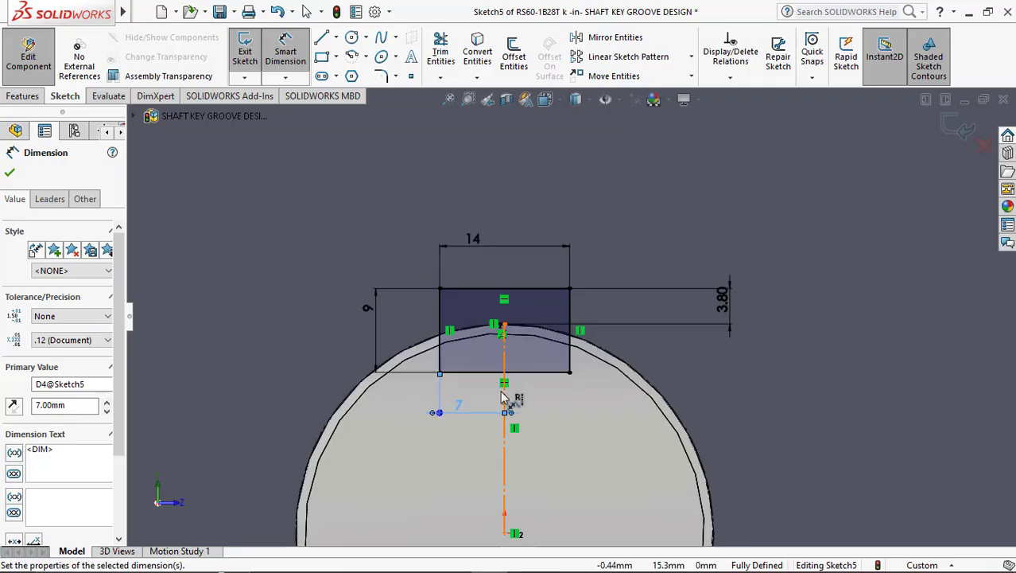
scroll(522, 348, "up", 1)
middle_click_drag(522, 347, 388, 343)
middle_click_drag(179, 160, 60, 176)
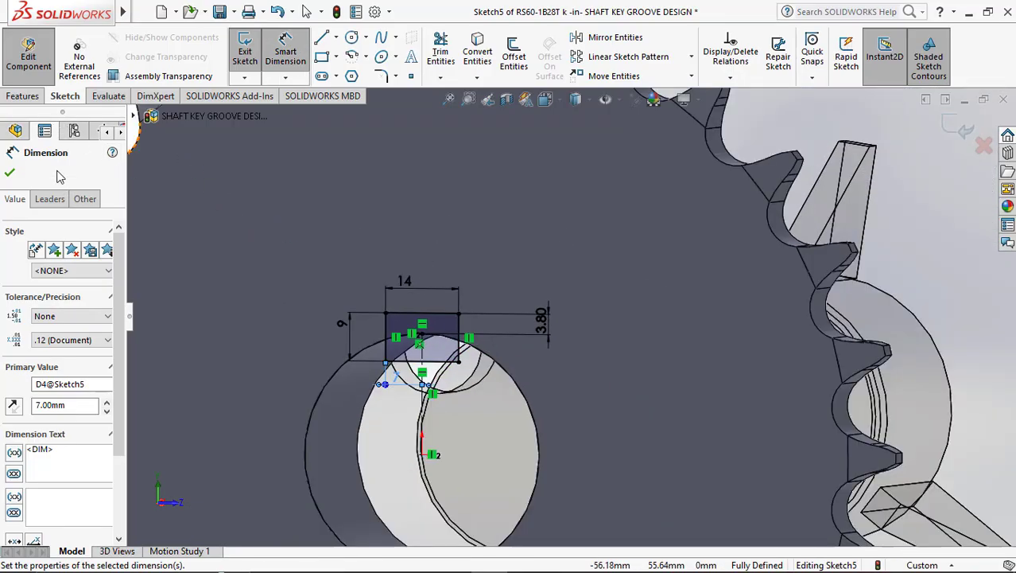
left_click(22, 95)
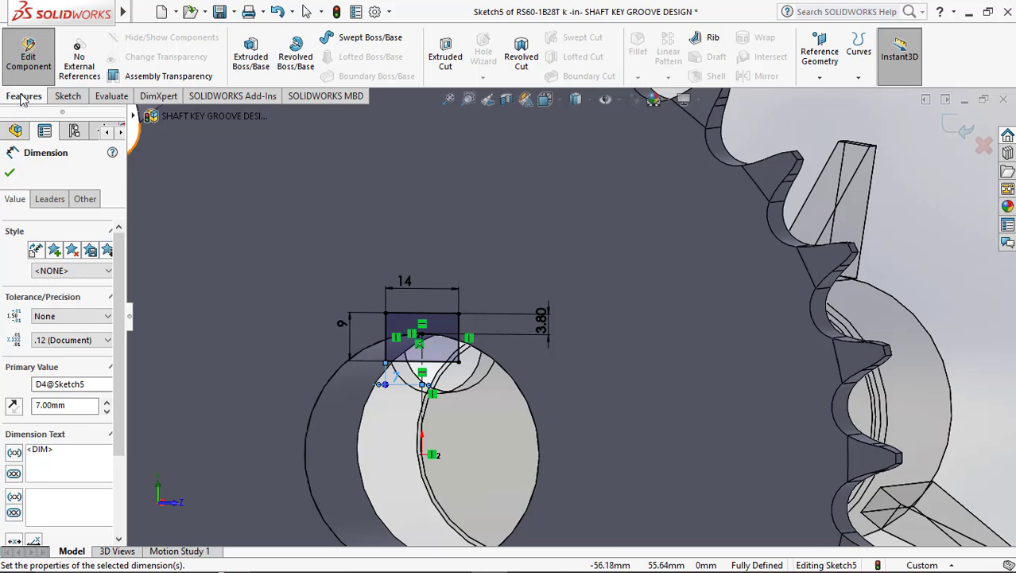
left_click(446, 54)
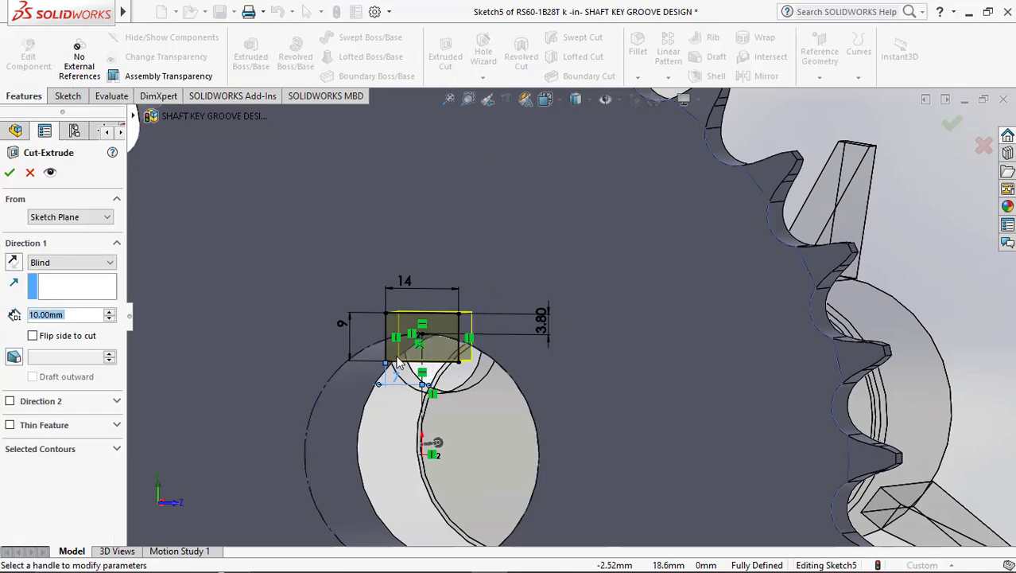
left_click(84, 265)
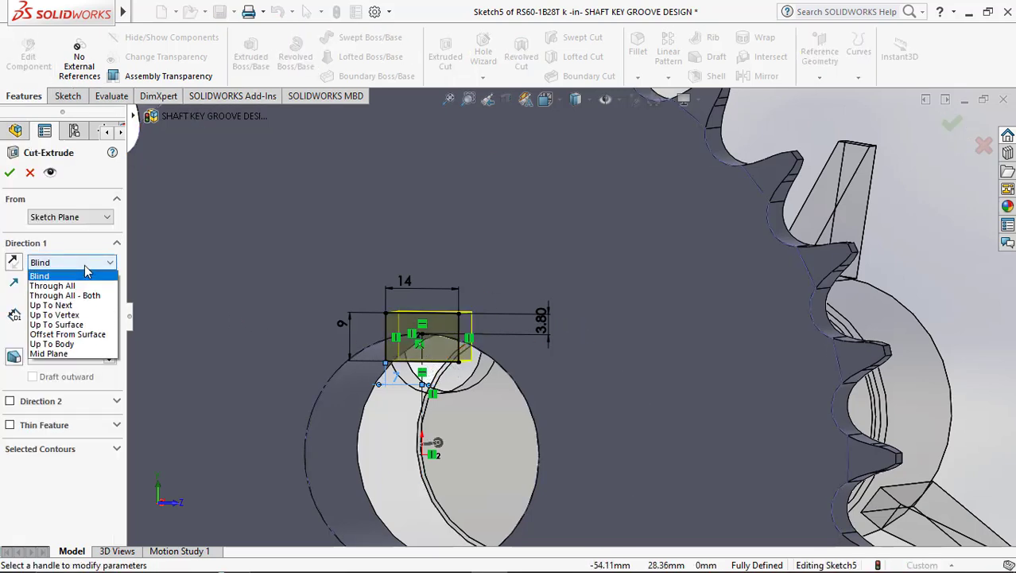
left_click(64, 307)
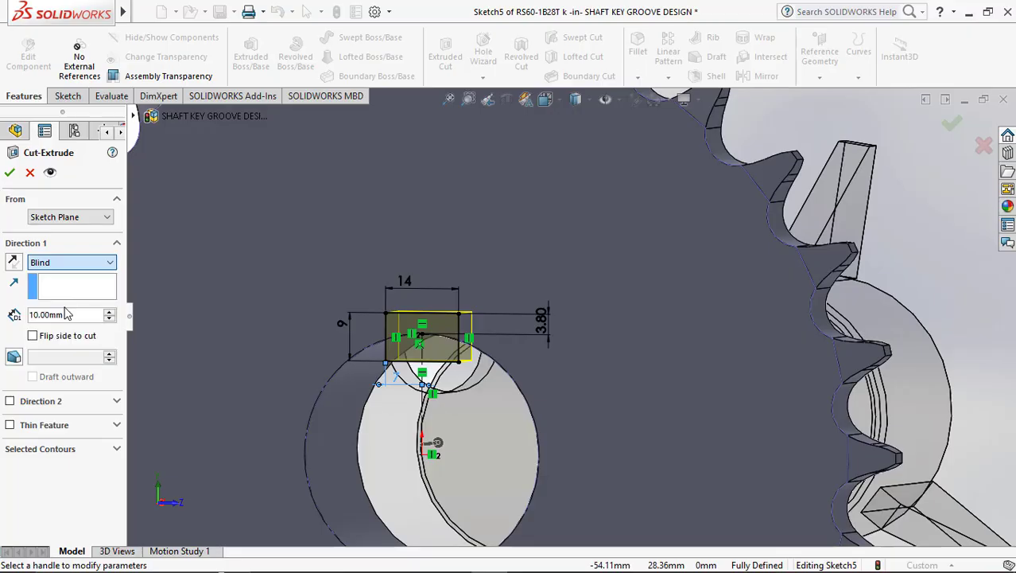
left_click(10, 173)
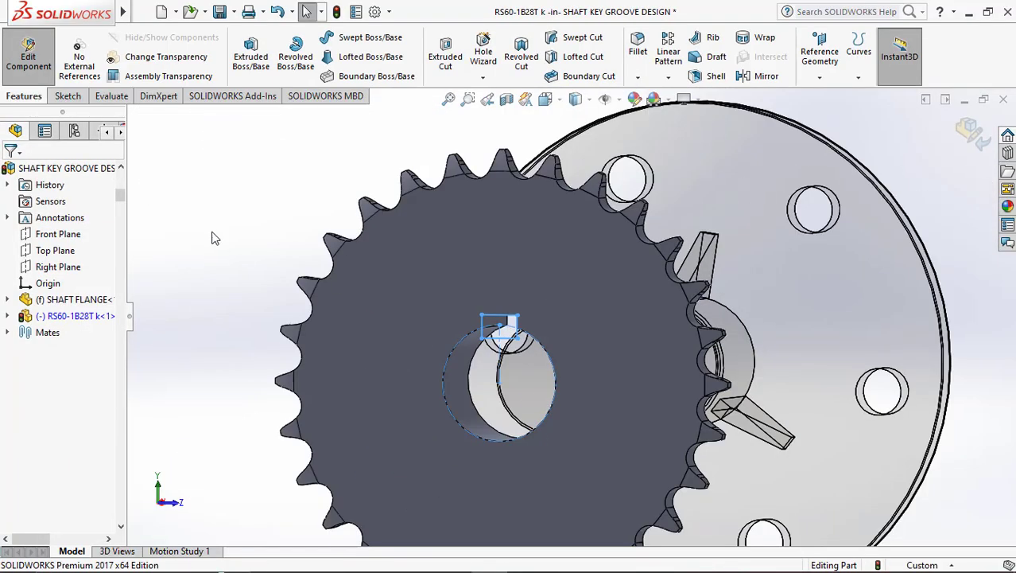
Finish editing the sprocket and start editing the flanged shaft part within the assembly.
middle_click_drag(213, 238, 477, 342)
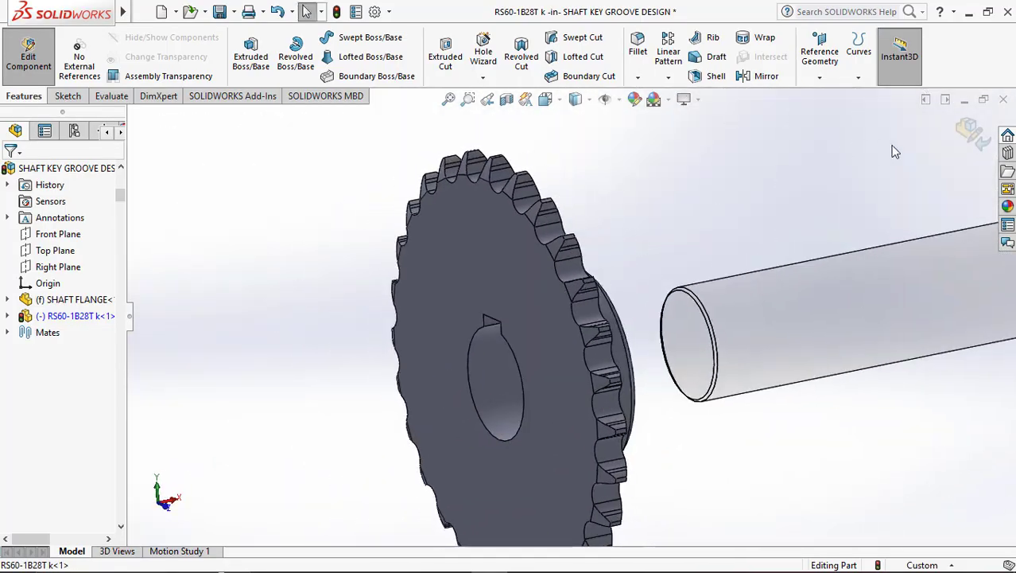
left_click(978, 131)
scroll(660, 294, "up", 2)
middle_click_drag(647, 304, 668, 334)
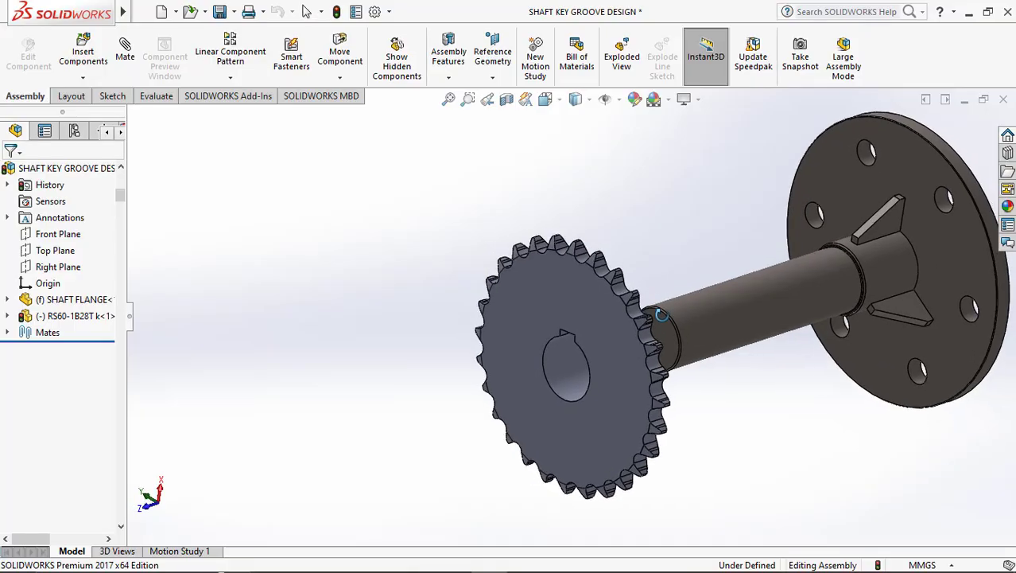
left_click(666, 341)
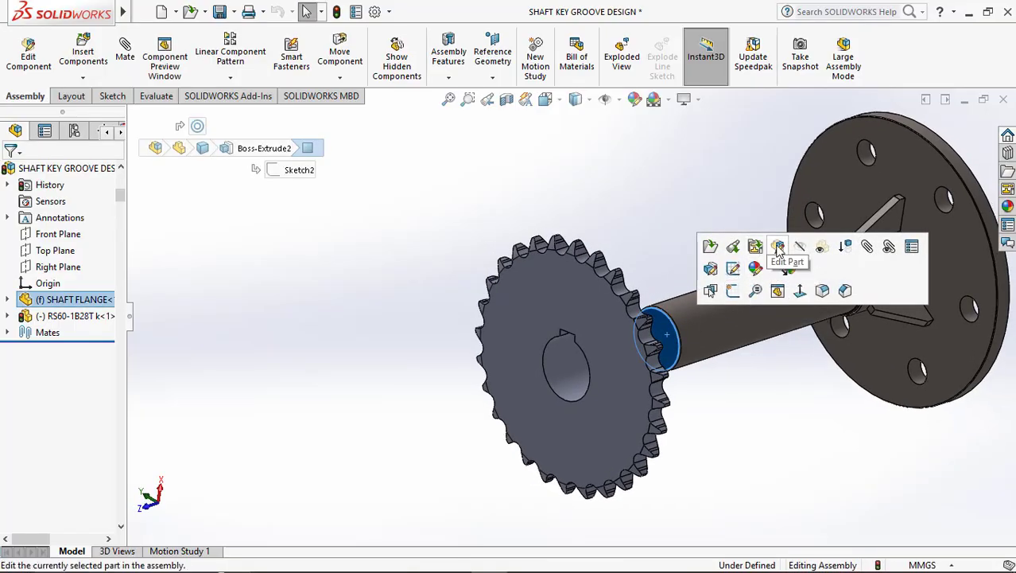
left_click(777, 249)
Start a sketch on the free end face of the shaft and view it straight on.
scroll(663, 328, "down", 2)
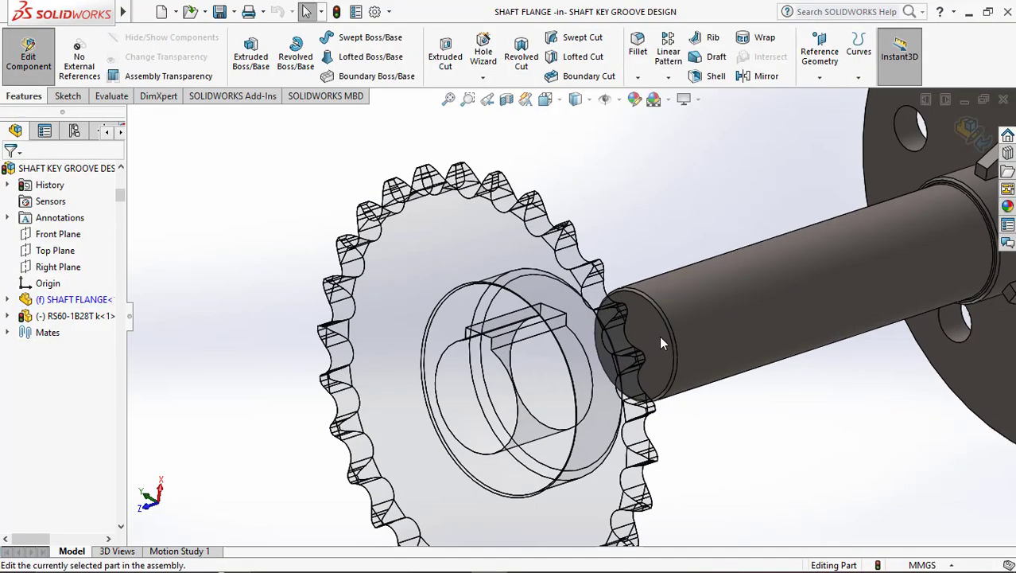
left_click(659, 336)
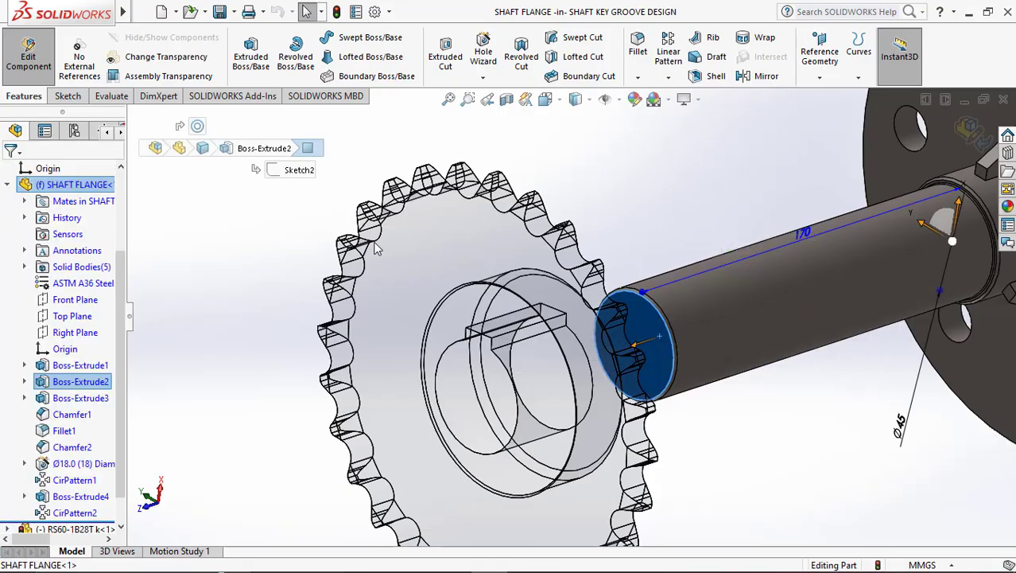
left_click(75, 99)
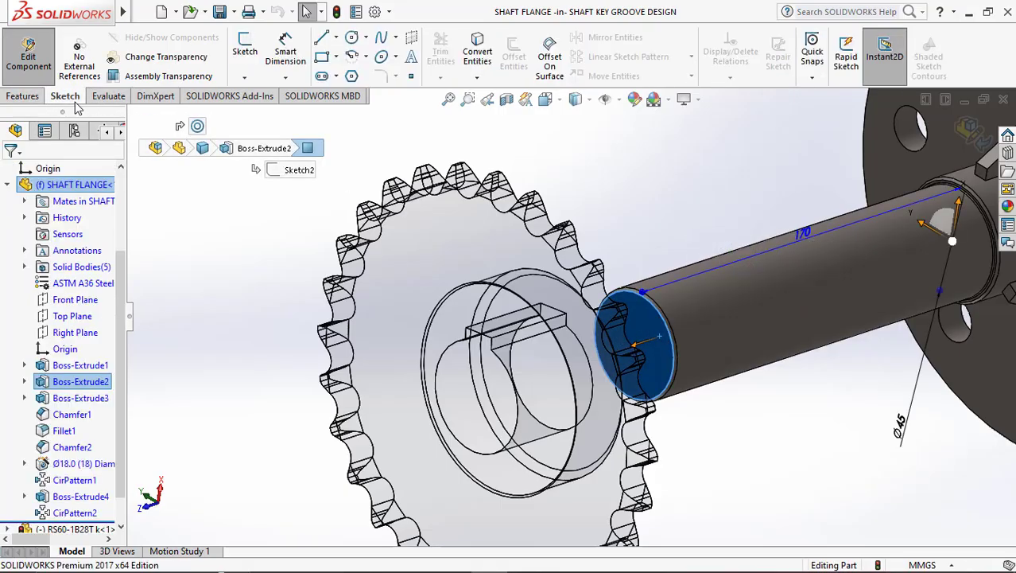
left_click(242, 48)
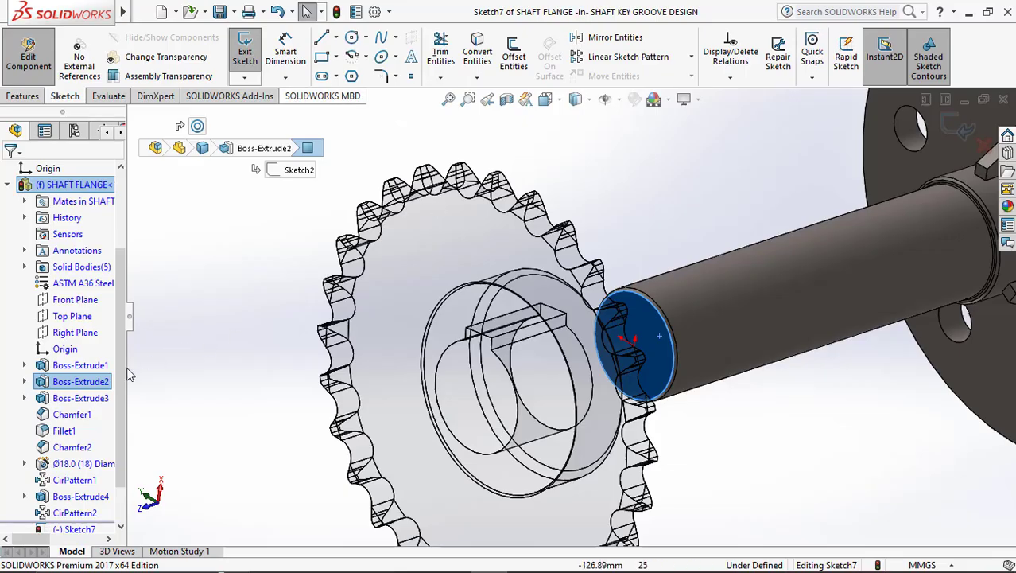
left_click(86, 480)
left_click(123, 450)
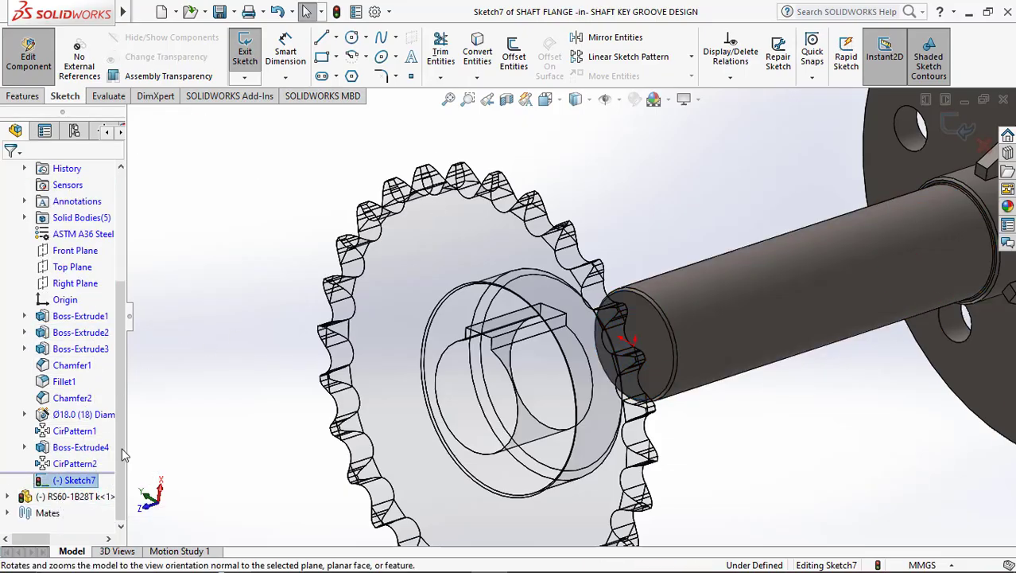
scroll(429, 361, "up", 4)
scroll(587, 293, "down", 8)
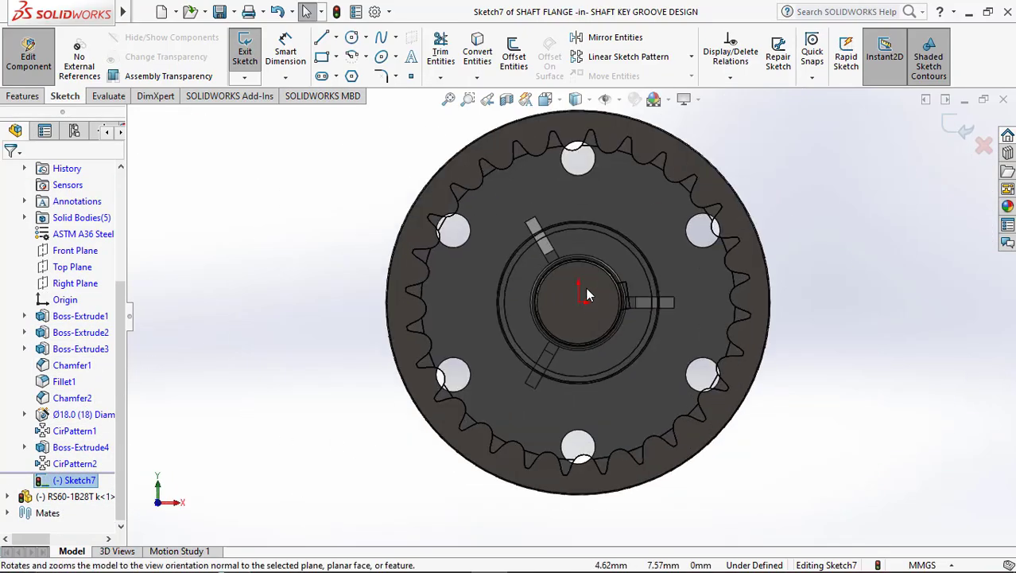
scroll(596, 249, "down", 2)
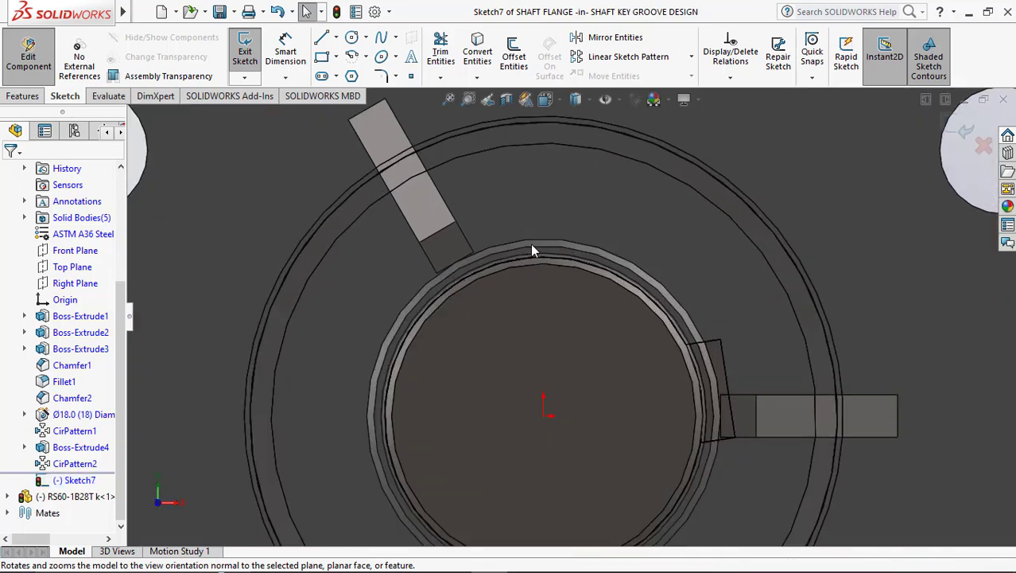
Convert the shaft end's outer circular edge into the sketch and make the circle construction geometry.
middle_click_drag(583, 268, 645, 229)
left_click(611, 305)
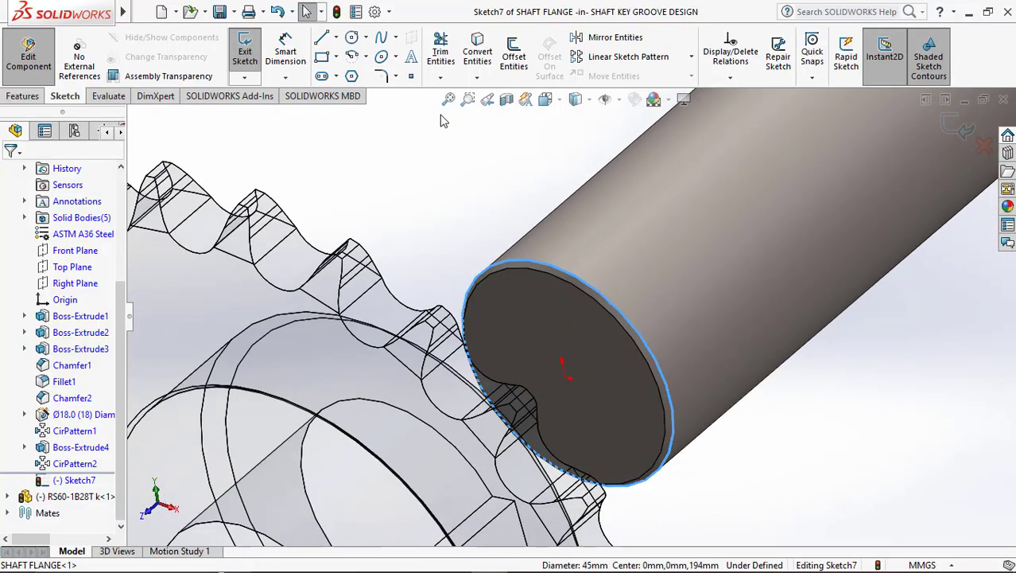
left_click(477, 50)
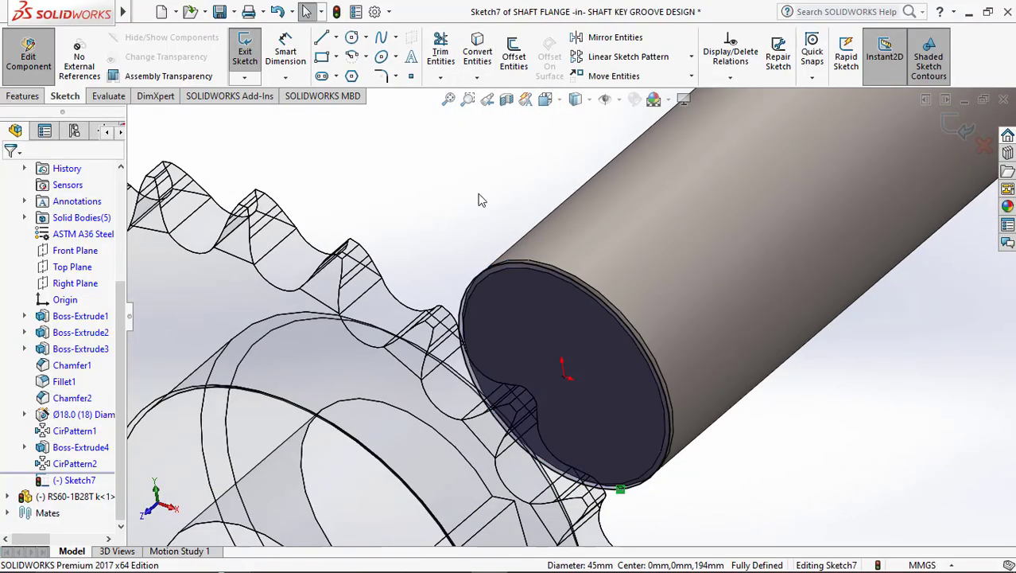
left_click(502, 266)
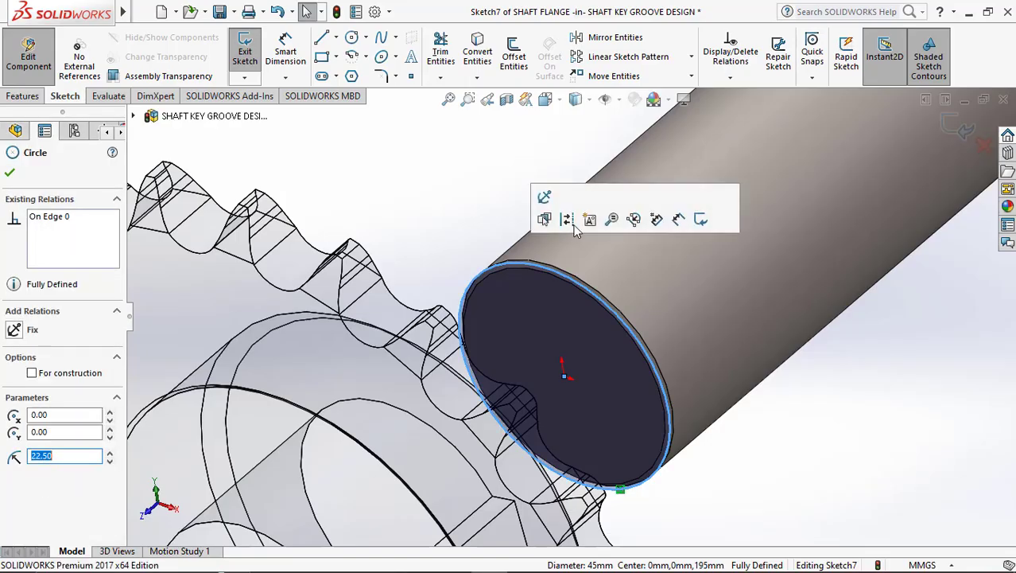
left_click(446, 222)
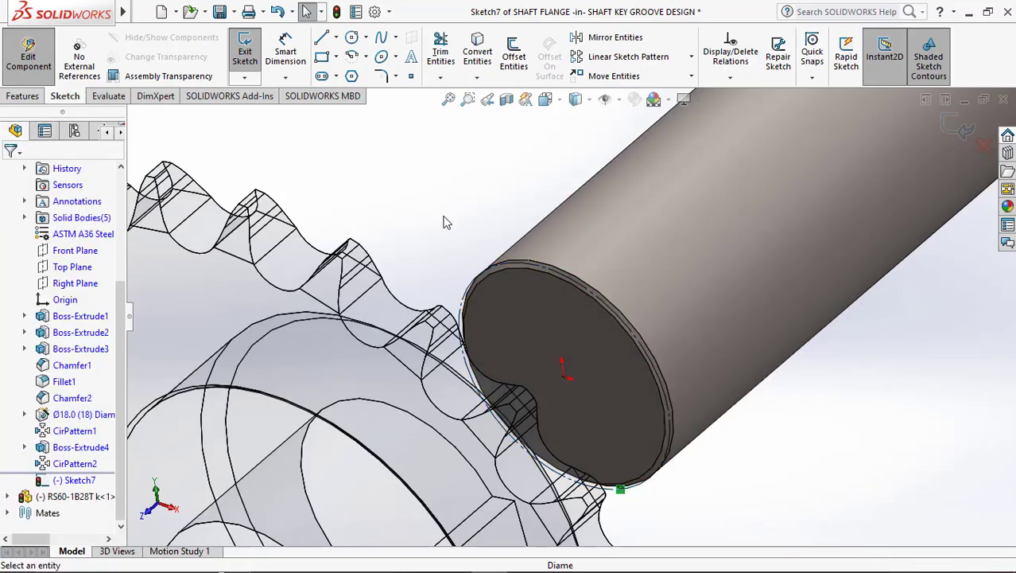
left_click(502, 330)
right_click(502, 334)
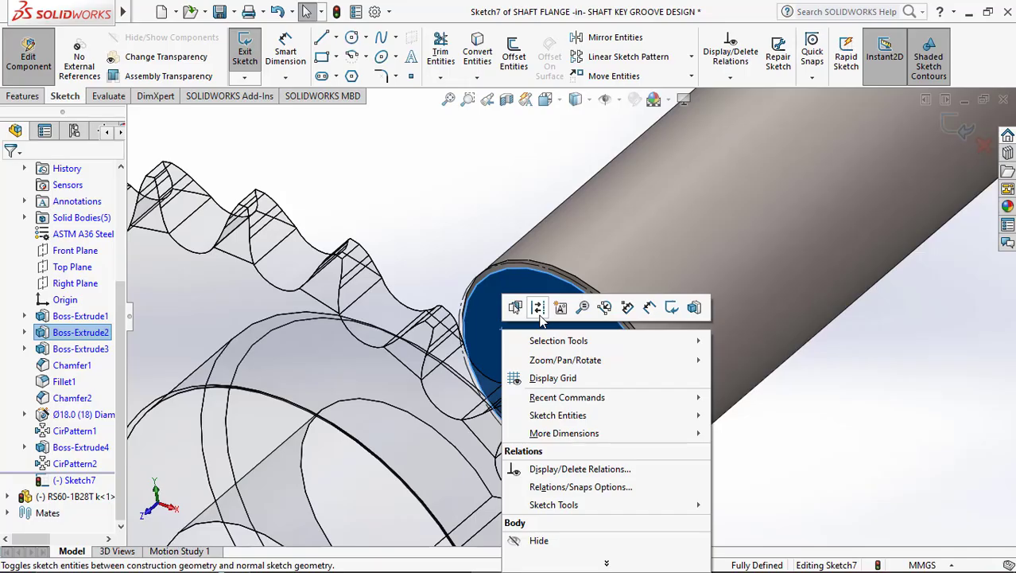
left_click(246, 418)
Draw a vertical line from the origin to the top of the converted circle and make it construction geometry.
left_click(69, 483)
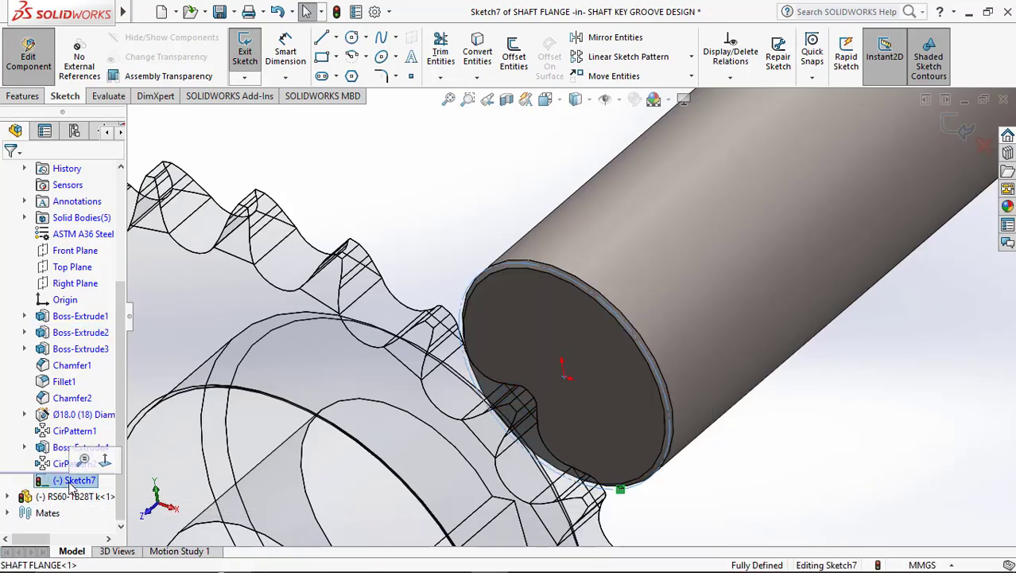
left_click(105, 459)
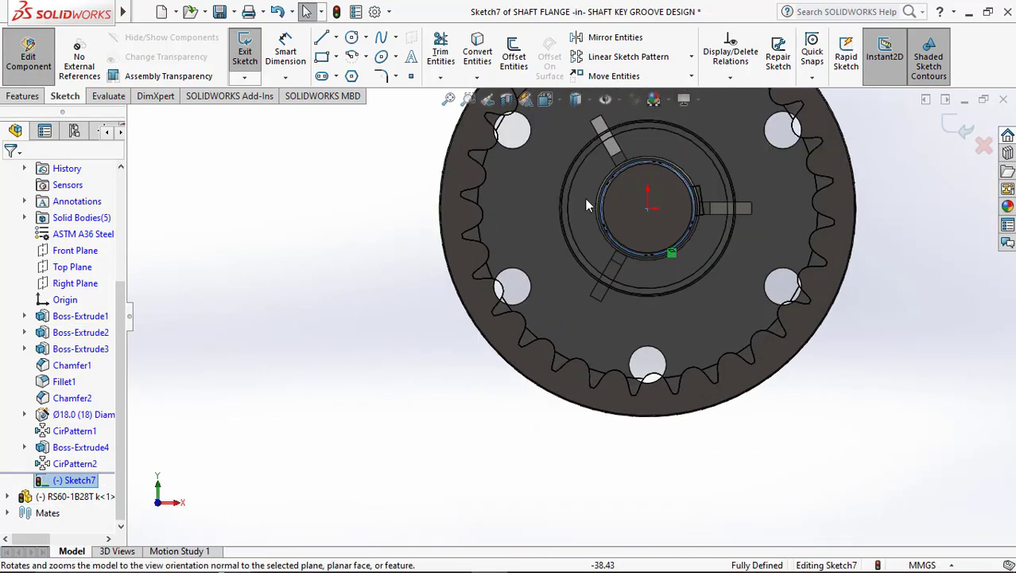
scroll(663, 158, "down", 5)
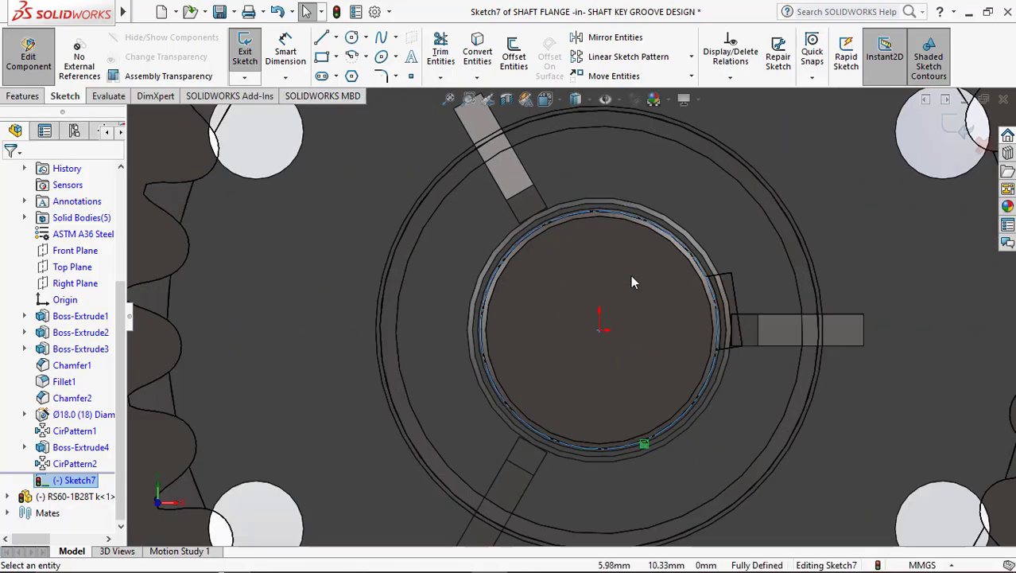
key("Escape")
key("l")
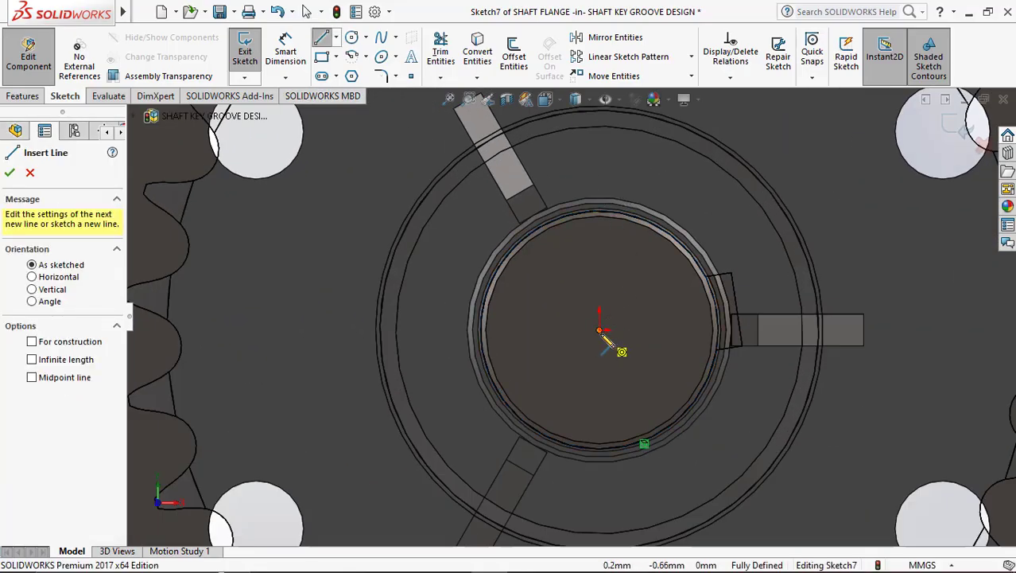
left_click(600, 330)
left_click(600, 217)
scroll(604, 220, "down", 3)
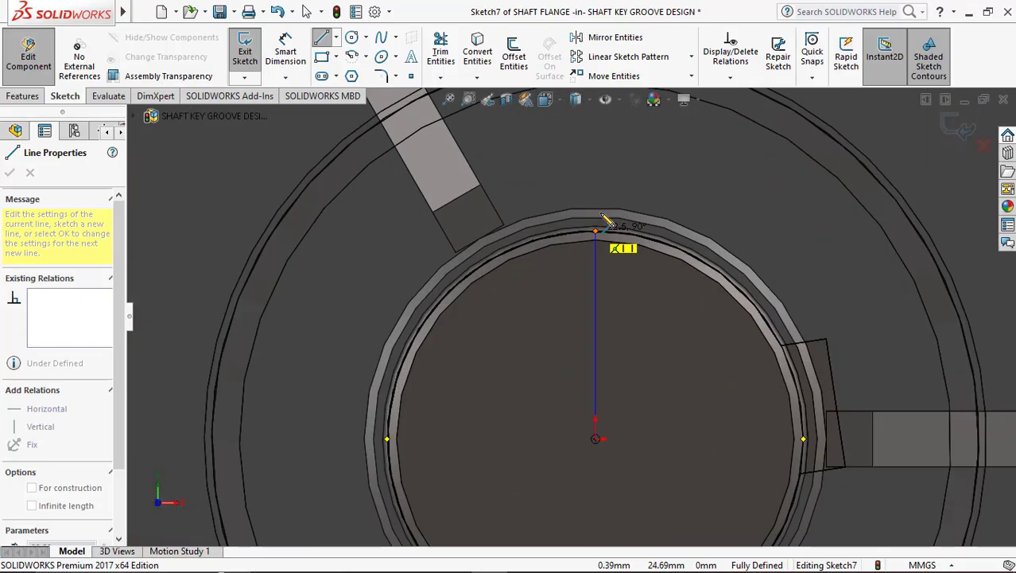
middle_click_drag(600, 216, 584, 250)
scroll(551, 285, "up", 5)
middle_click_drag(548, 285, 437, 342)
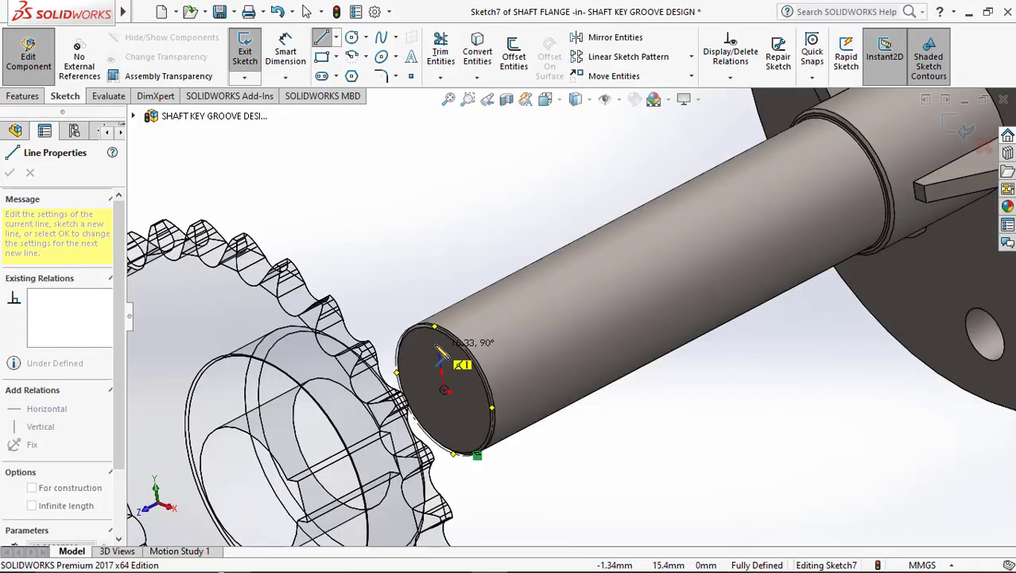
left_click(436, 326)
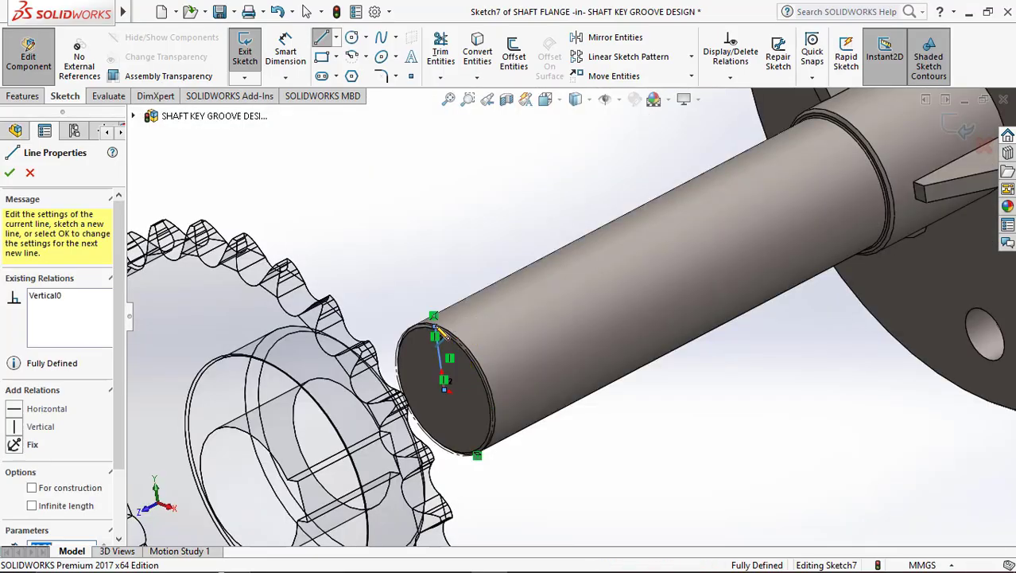
key("Escape")
left_click(442, 359)
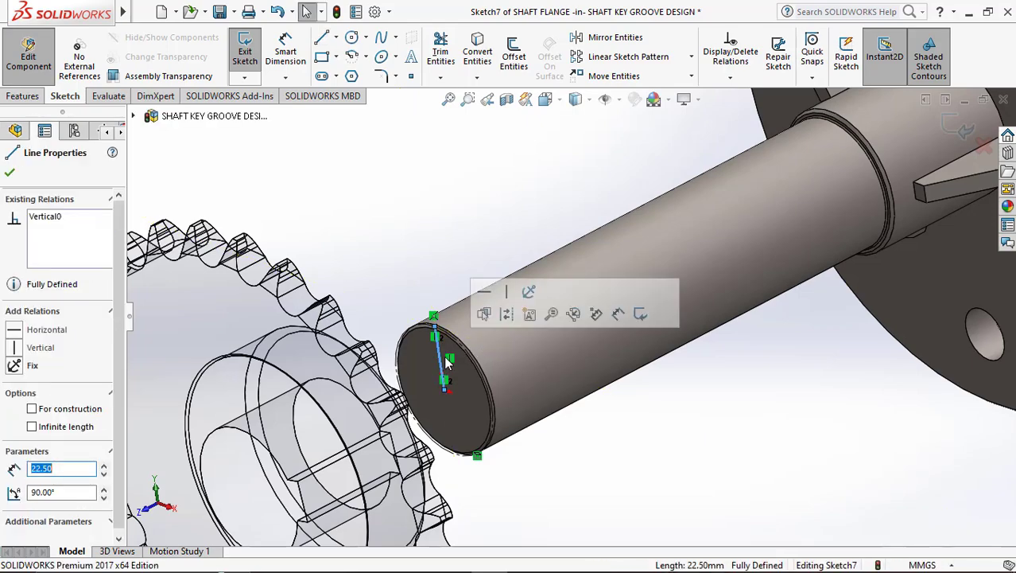
left_click(505, 316)
In the front view, draw a center rectangle about 18.6 × 14.6 mm, centred on the vertical construction line near the shaft's upper edge.
key("space")
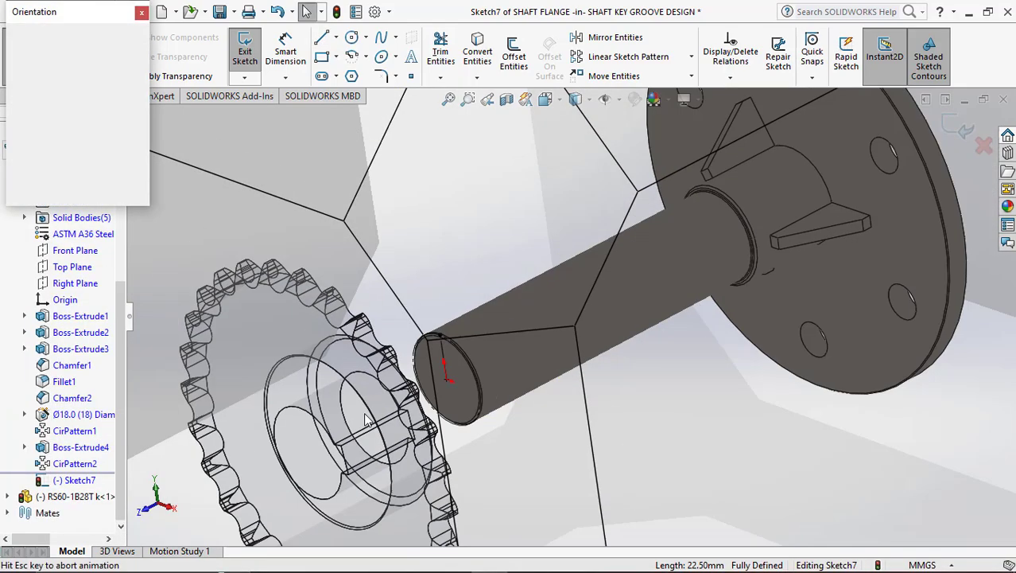
left_click(447, 395)
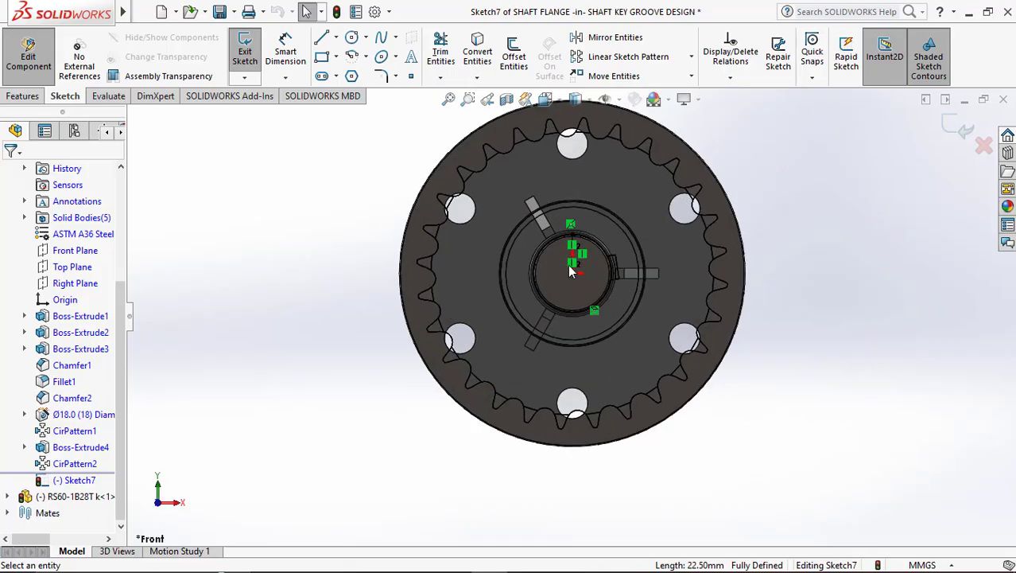
scroll(572, 238, "down", 8)
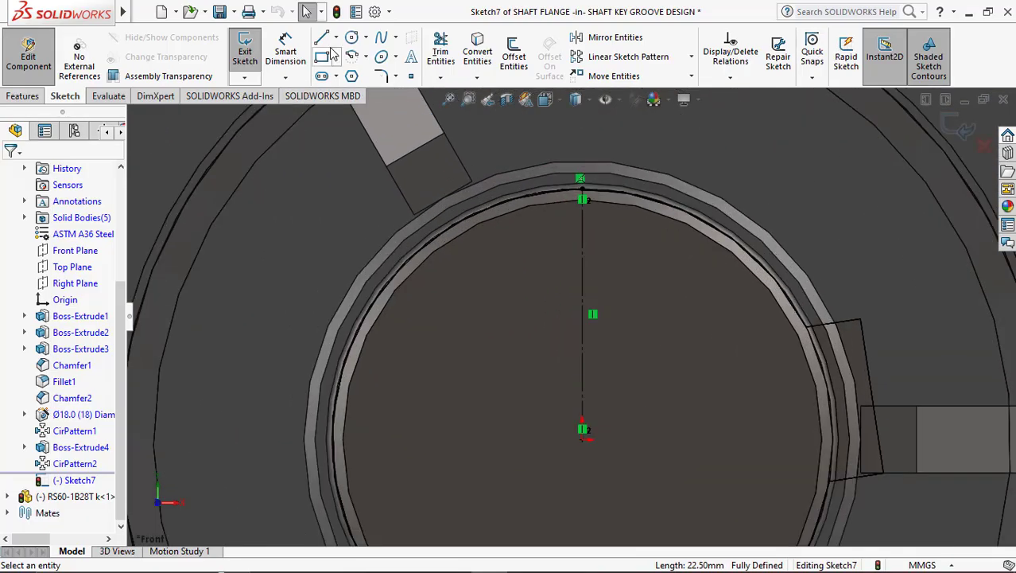
left_click(336, 58)
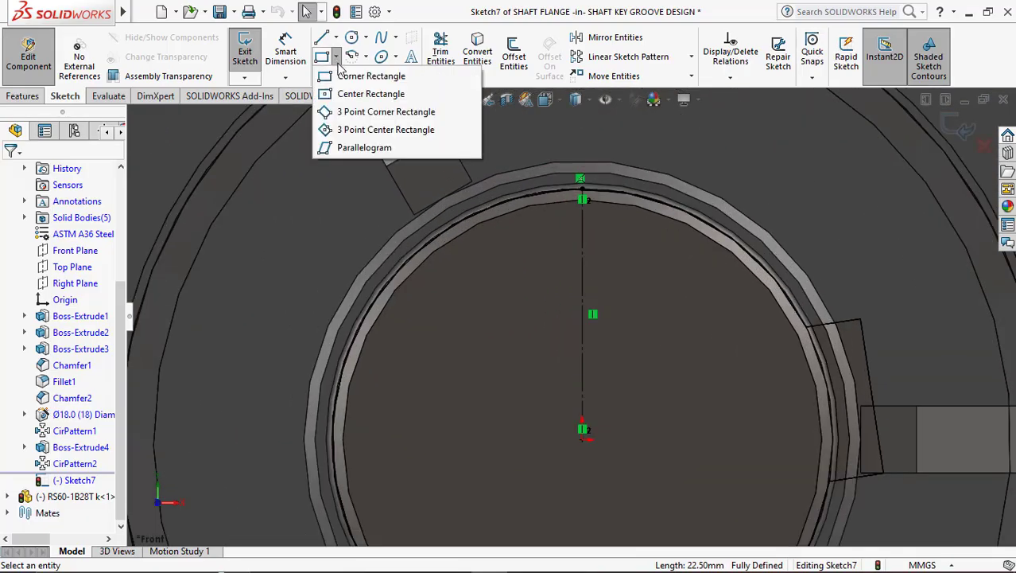
left_click(350, 94)
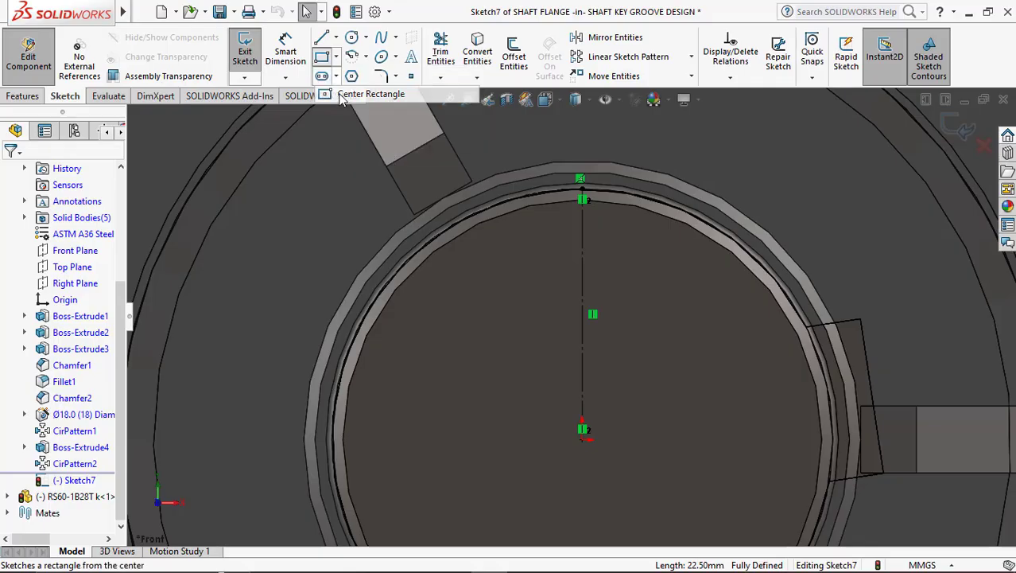
left_click(583, 236)
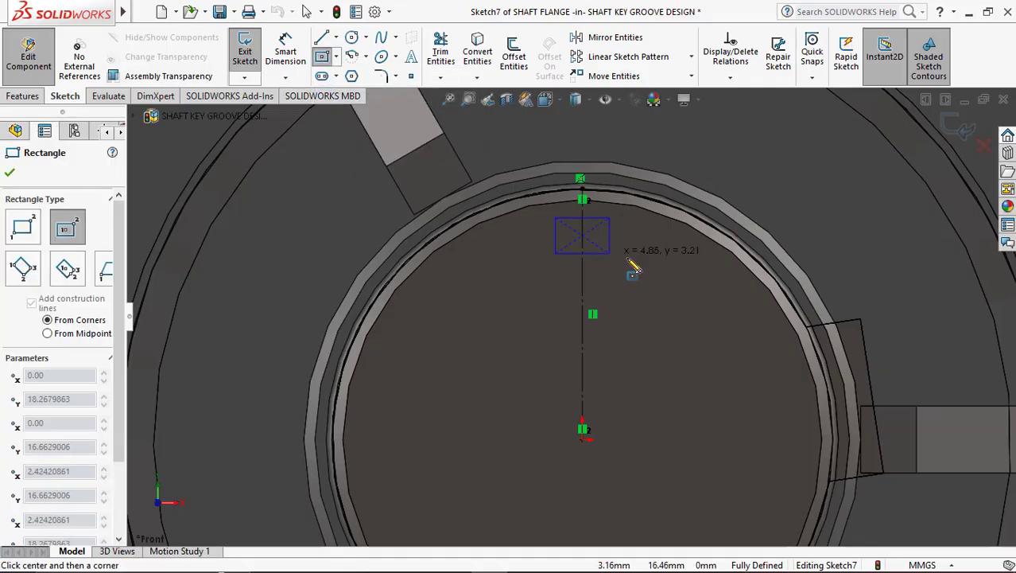
left_click(686, 316)
key("Escape")
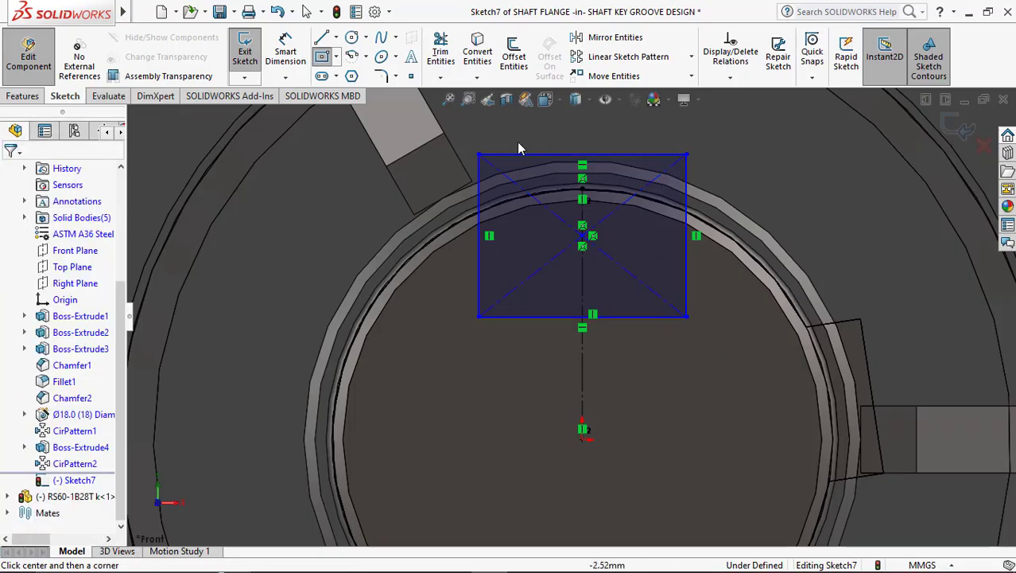
Dimension the rectangle to a height of 9 mm and a width of 14 mm.
left_click(294, 63)
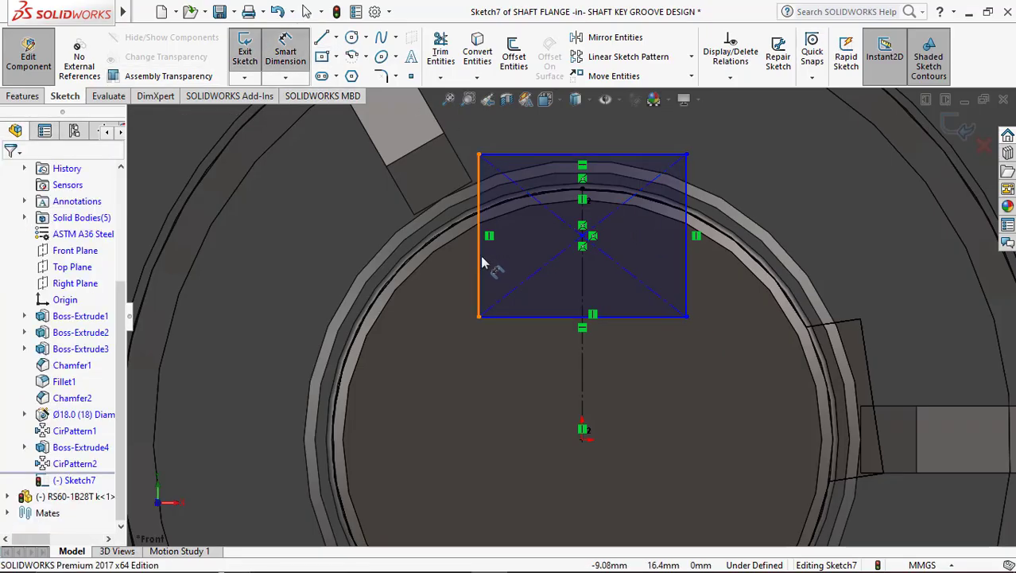
left_click(478, 265)
left_click(405, 269)
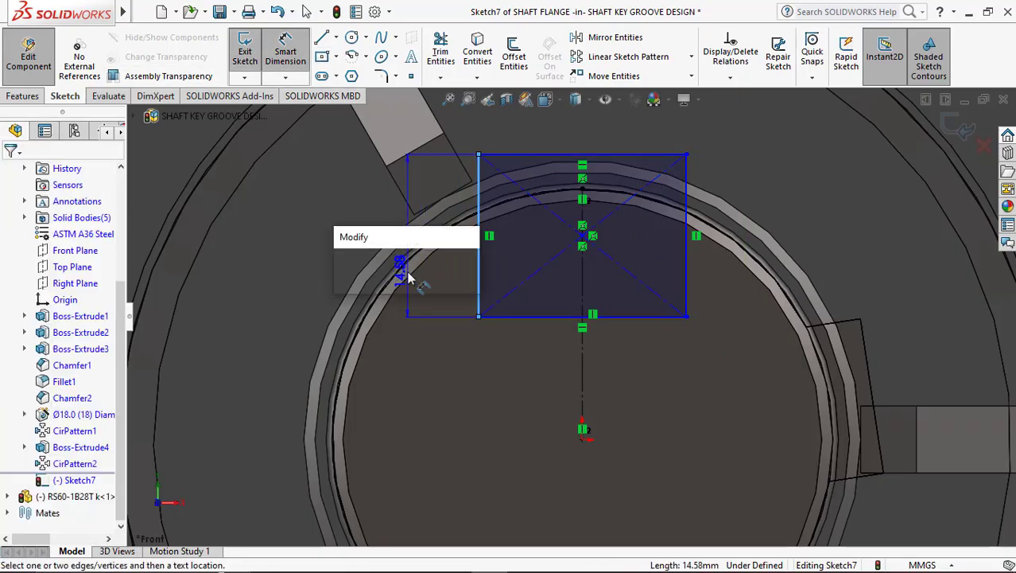
key("Return")
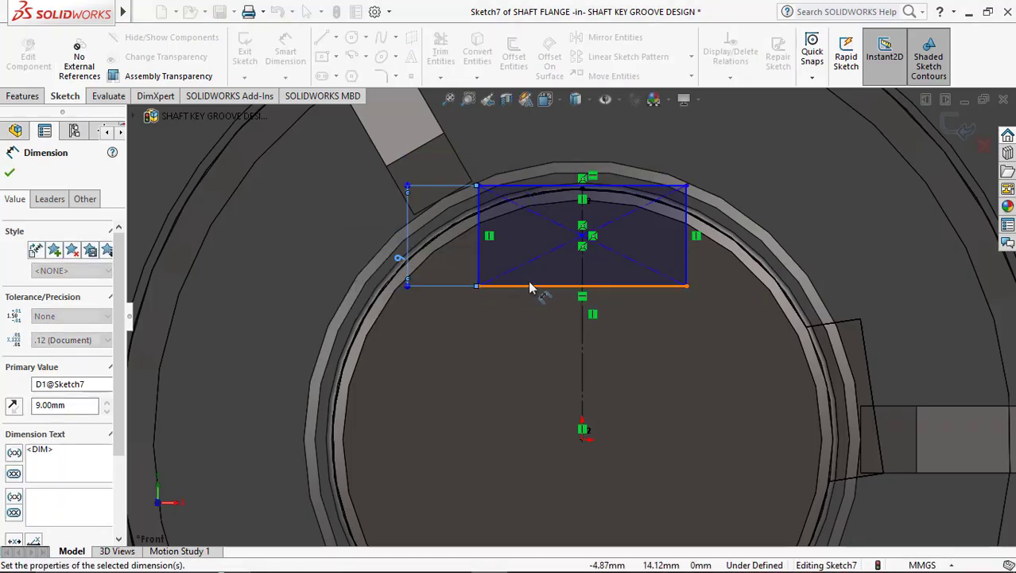
left_click(531, 284)
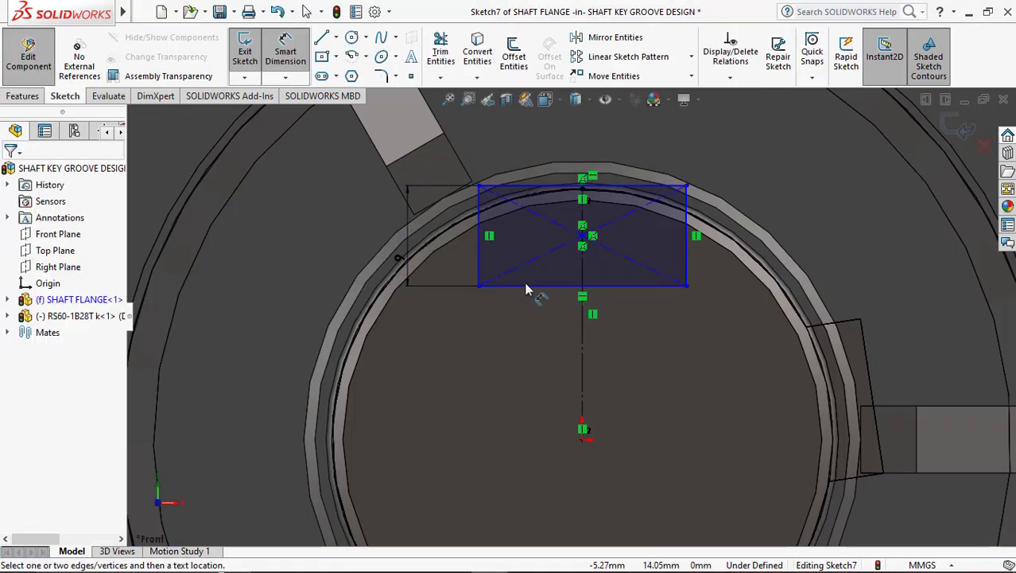
left_click(525, 286)
left_click(533, 342)
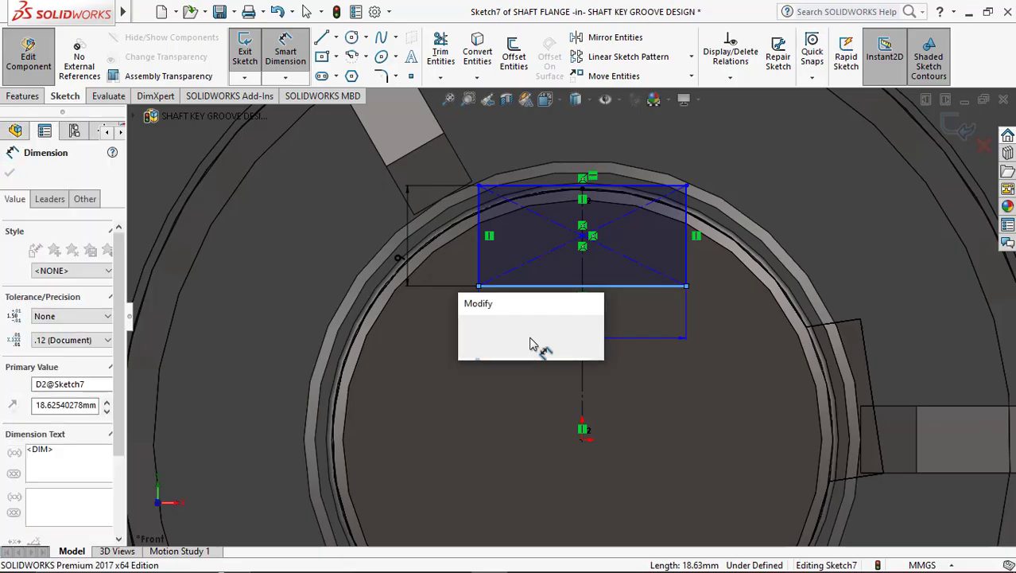
key("Return")
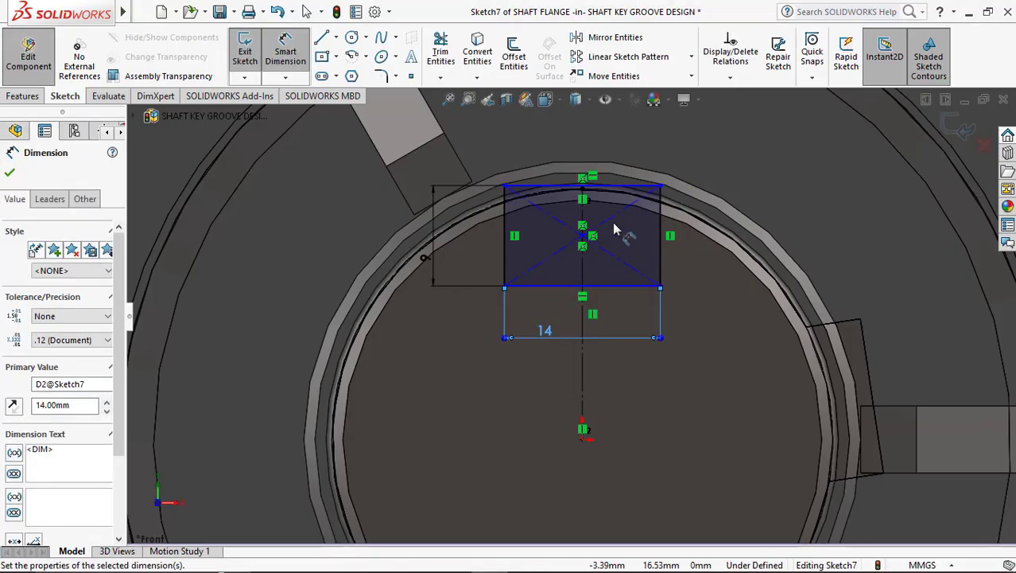
key("Escape")
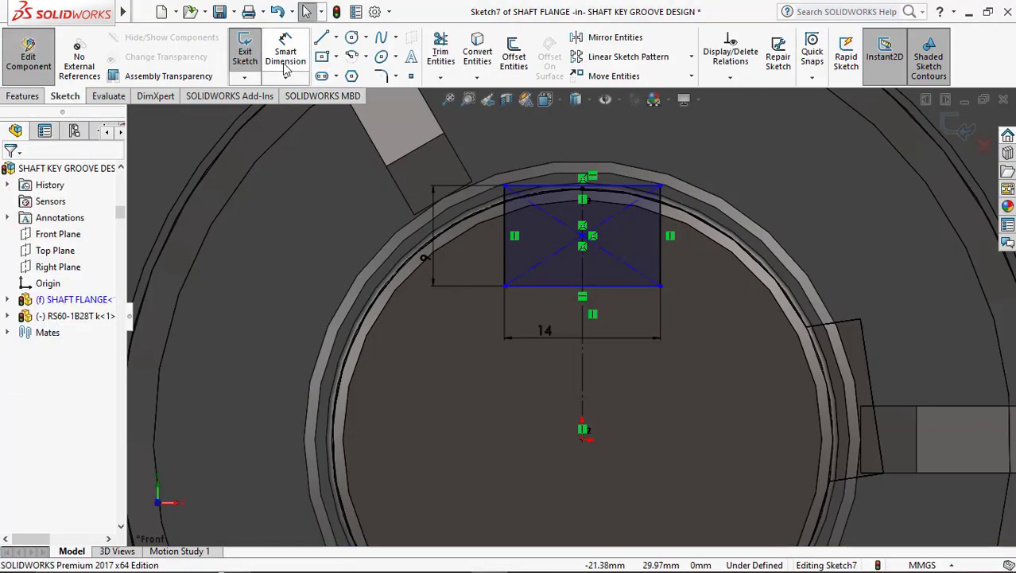
Dimension the distance from the rectangle's lower edge to the construction line's upper endpoint as 5.5 mm.
left_click(598, 287)
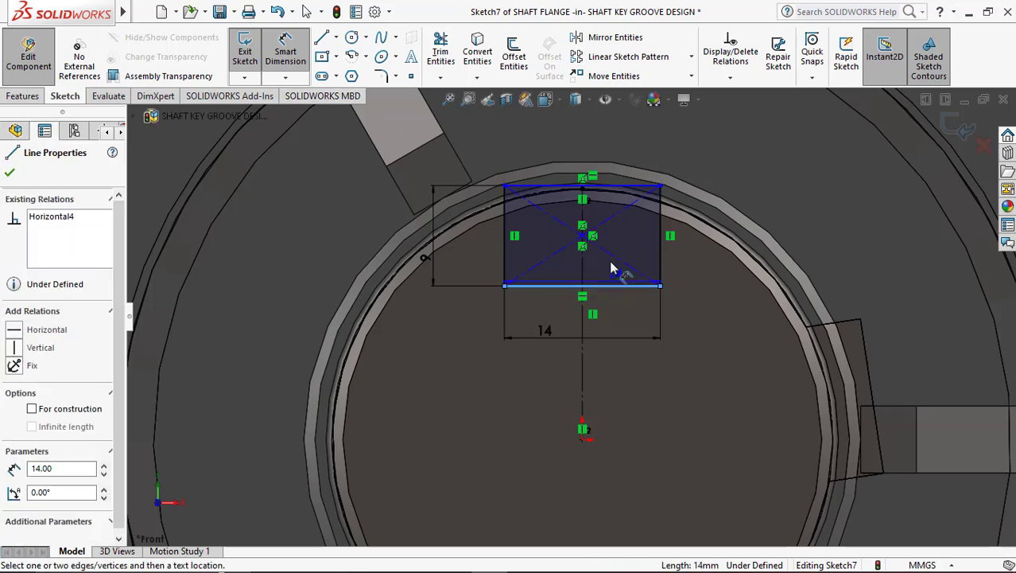
left_click(583, 194)
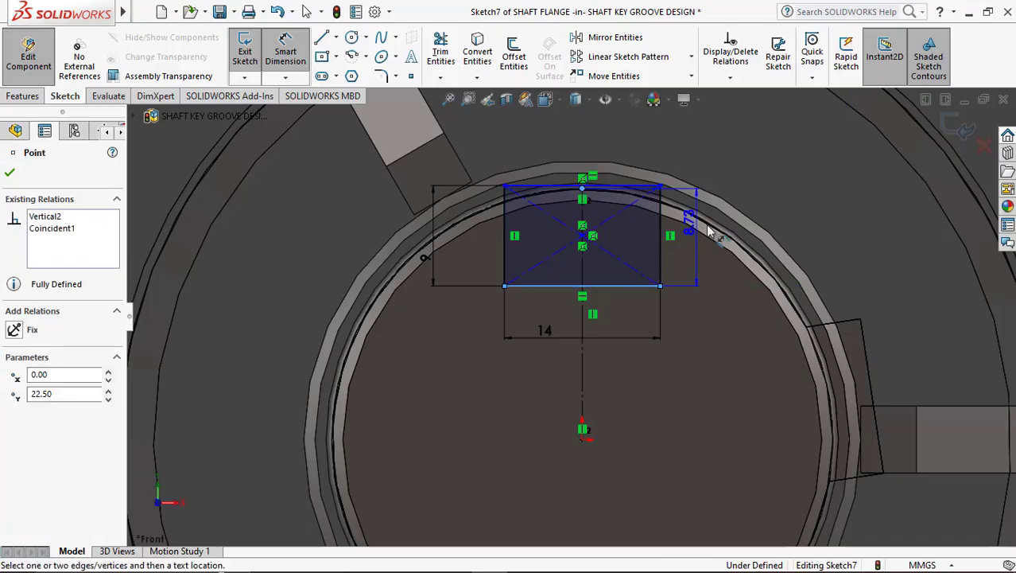
left_click(794, 239)
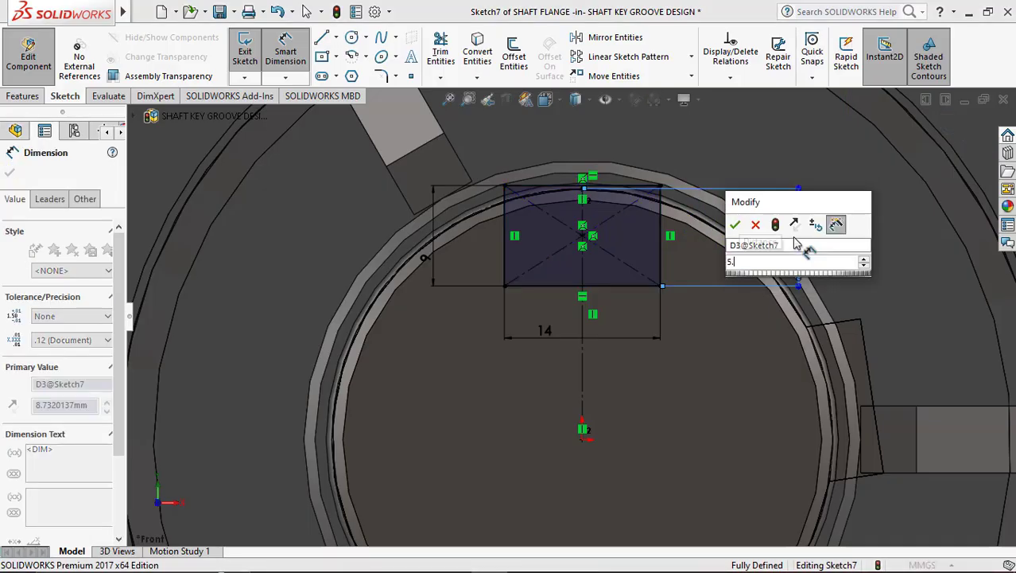
type("5.5")
key("Return")
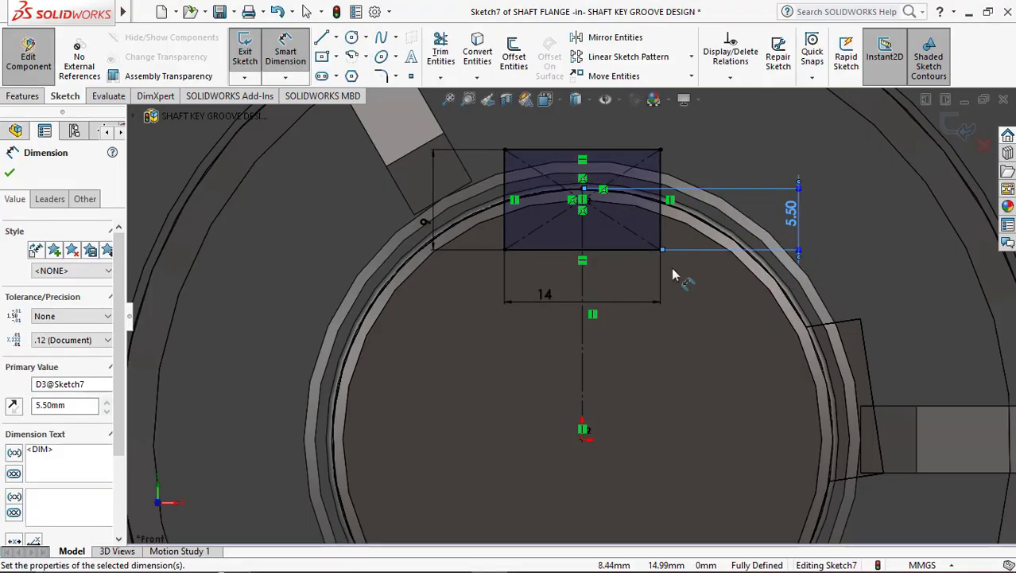
Cut the key rectangle into the shaft with a Blind Extruded Cut 50 mm deep.
scroll(647, 227, "up", 2)
mouse_move(647, 226)
middle_mouse_down()
mouse_move(621, 280)
mouse_move(286, 63)
middle_mouse_up()
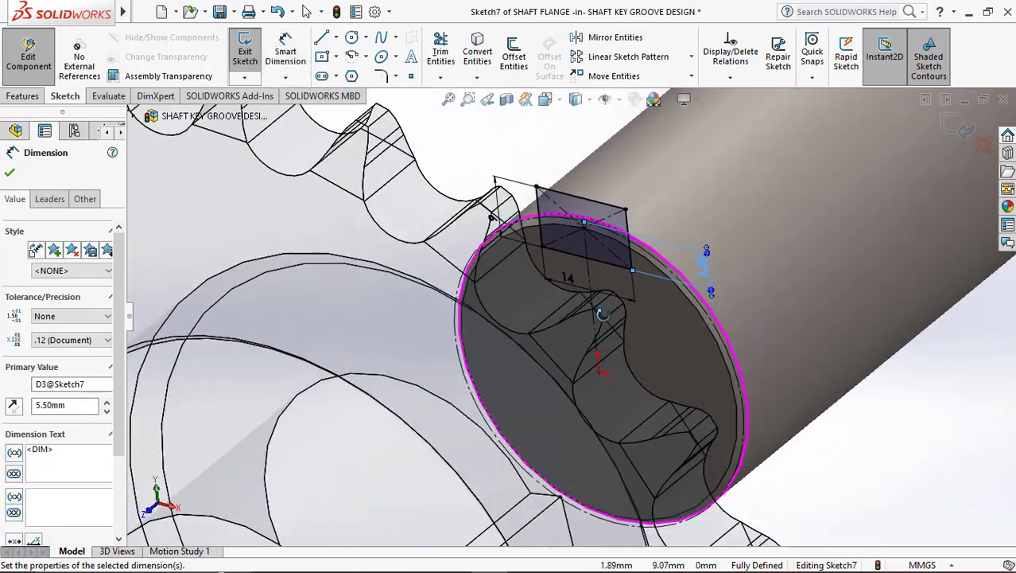
left_click(24, 96)
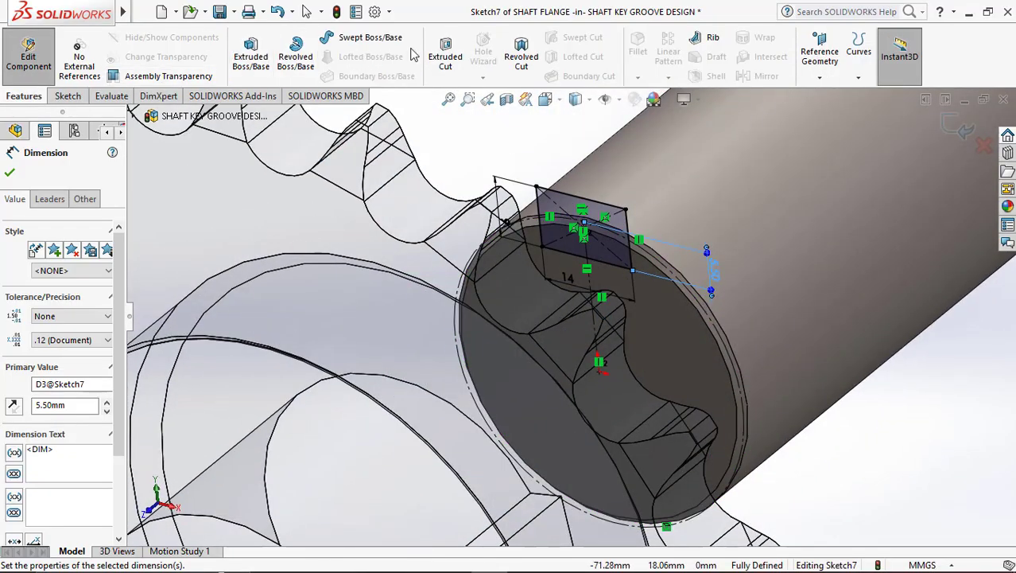
left_click(445, 56)
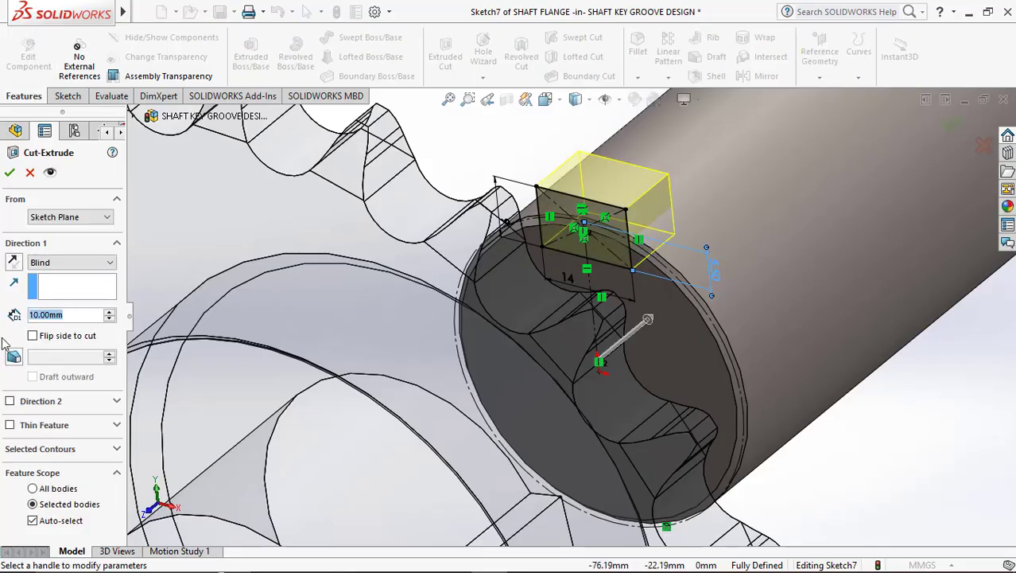
scroll(345, 392, "up", 3)
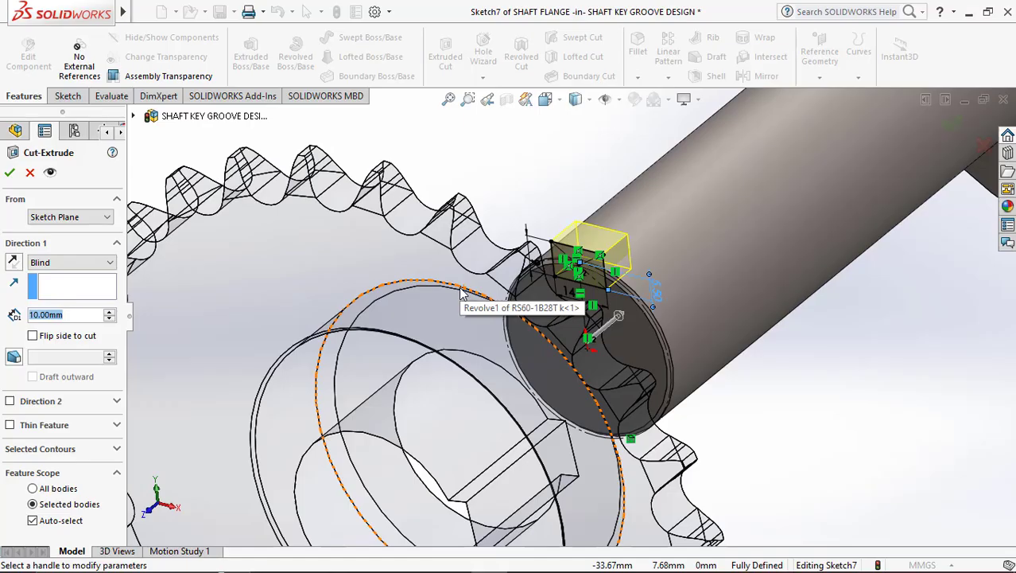
type("30")
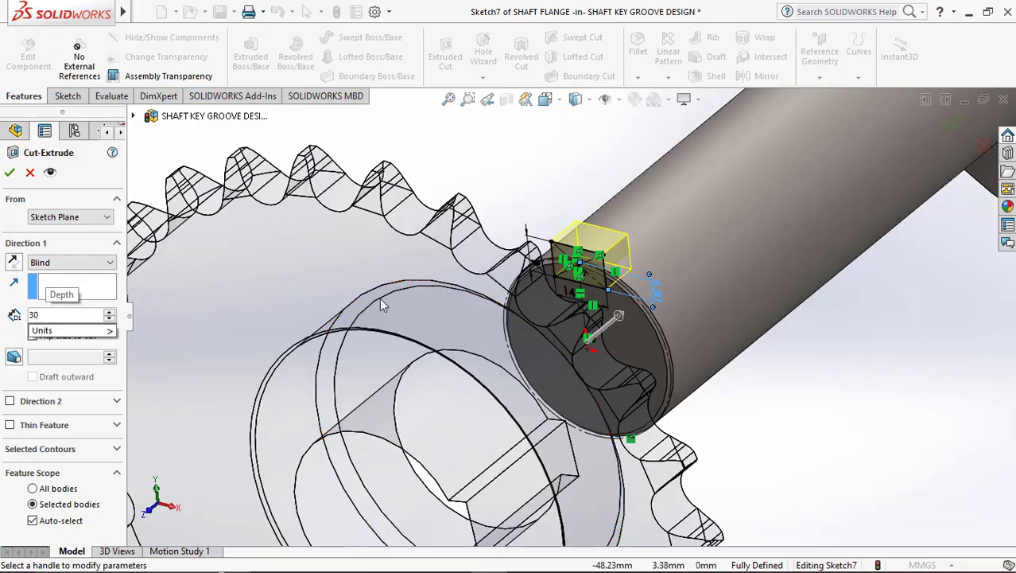
key("BackSpace")
key("BackSpace")
type("50")
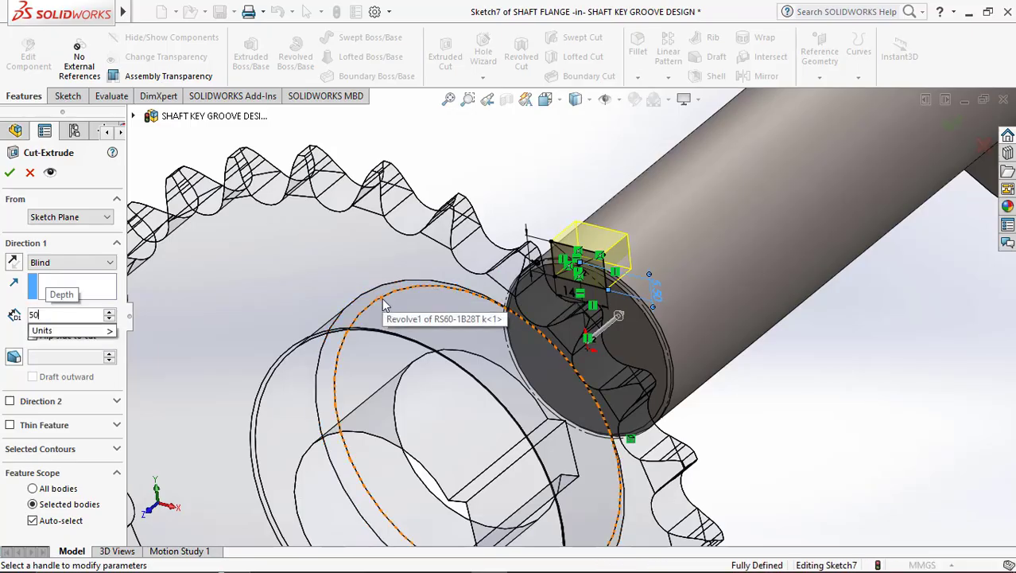
key("Return")
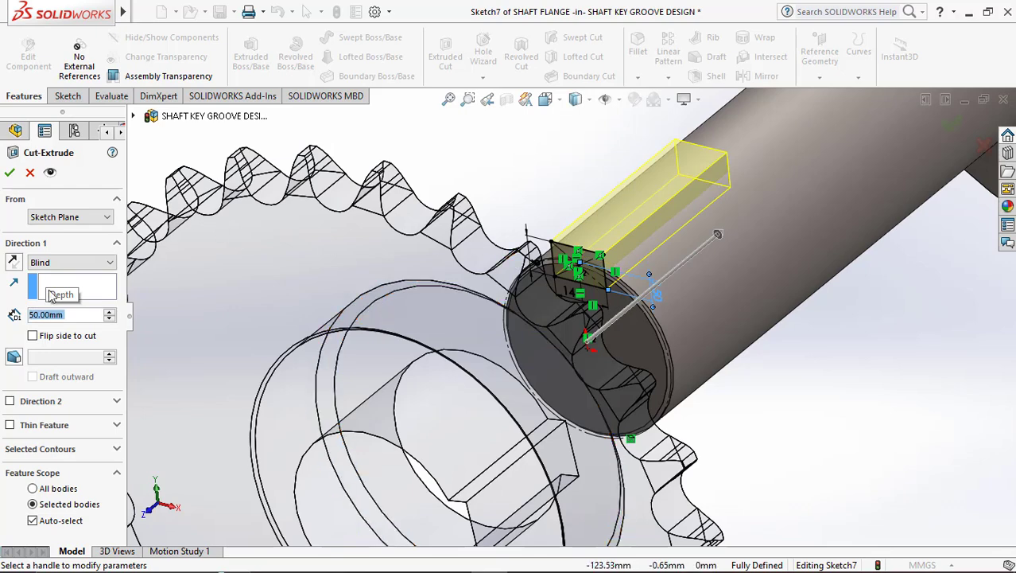
left_click(14, 173)
scroll(578, 189, "up", 2)
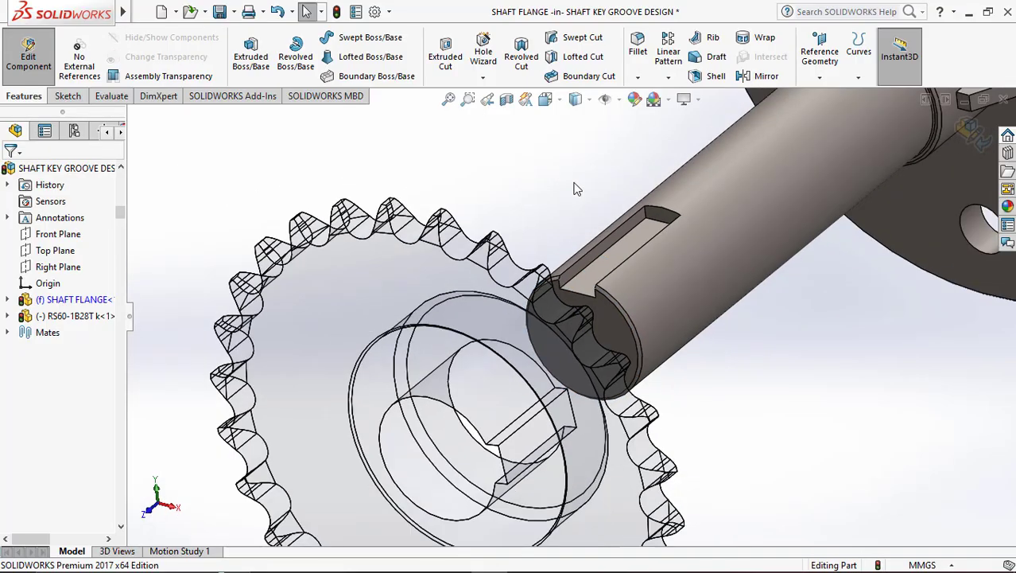
middle_click_drag(577, 190, 559, 247)
scroll(654, 225, "down", 3)
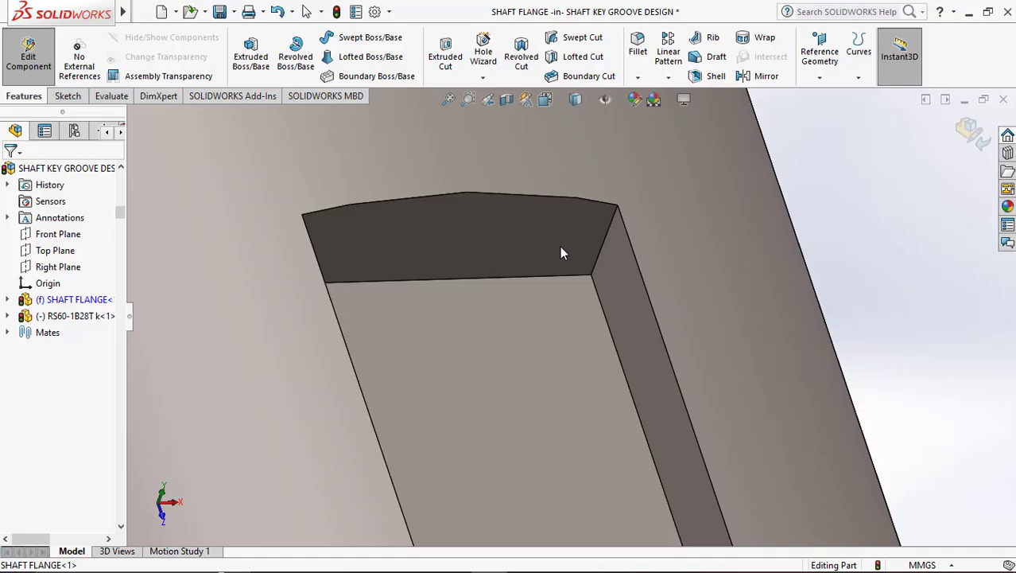
Fillet the two corner edges at the closed end of the shaft's key groove with a 7 mm radius.
left_click(639, 48)
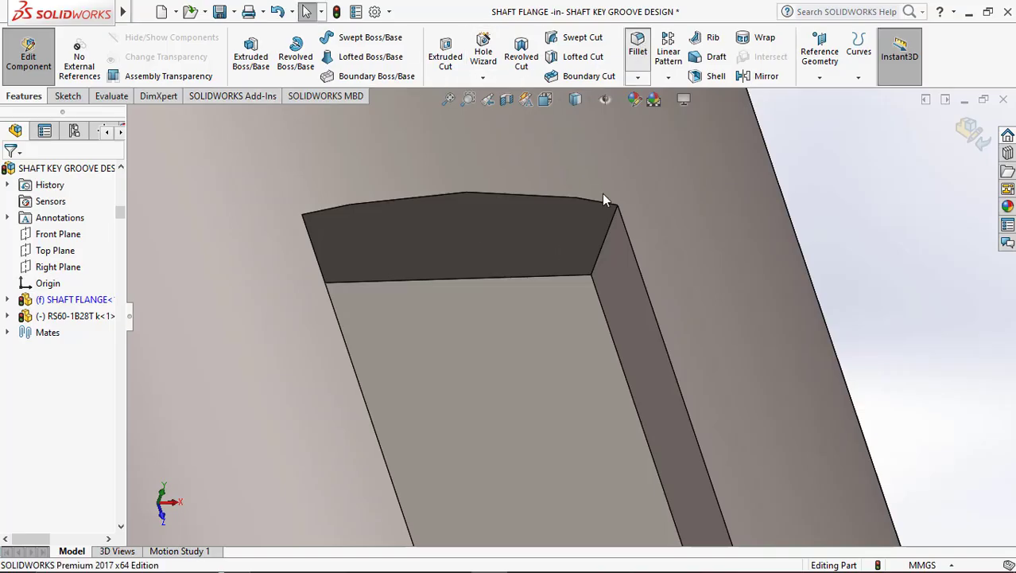
left_click(595, 269)
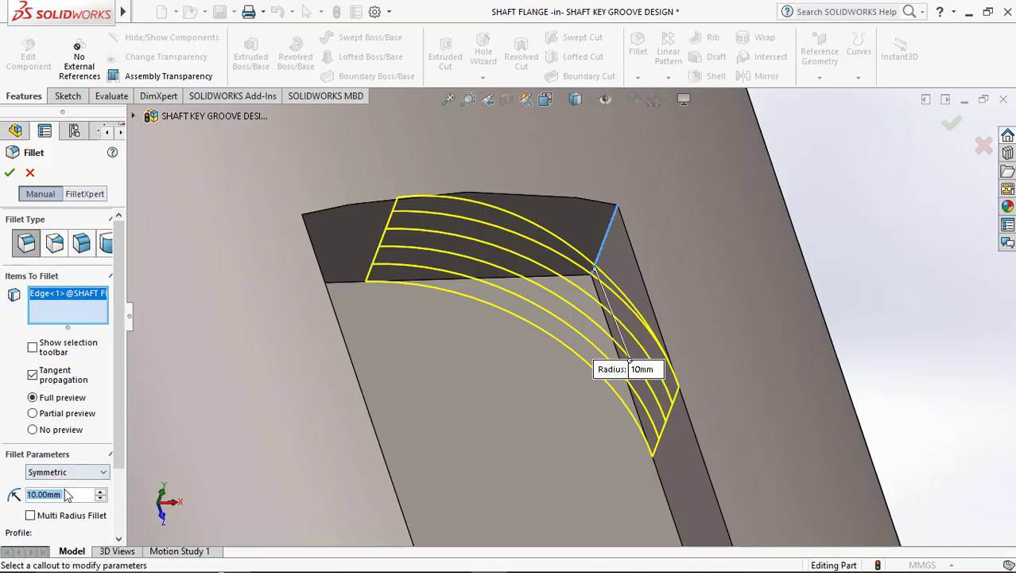
type("4.5")
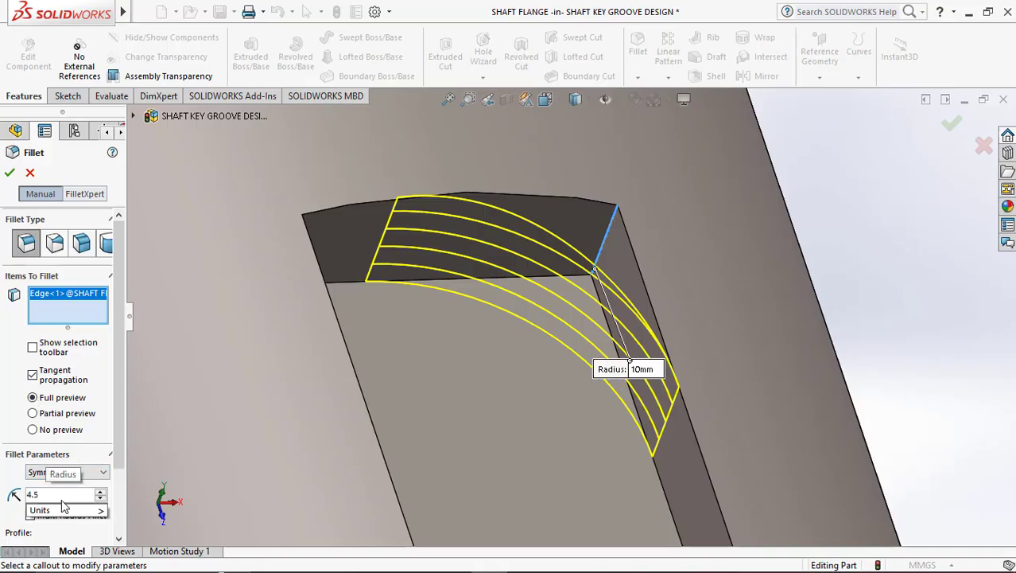
key("Return")
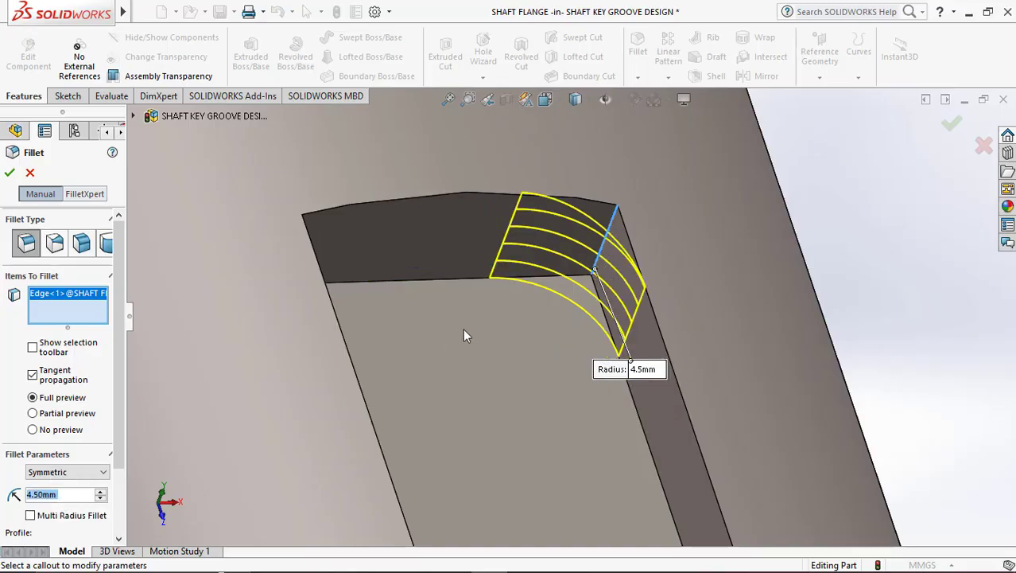
middle_click_drag(462, 329, 398, 294)
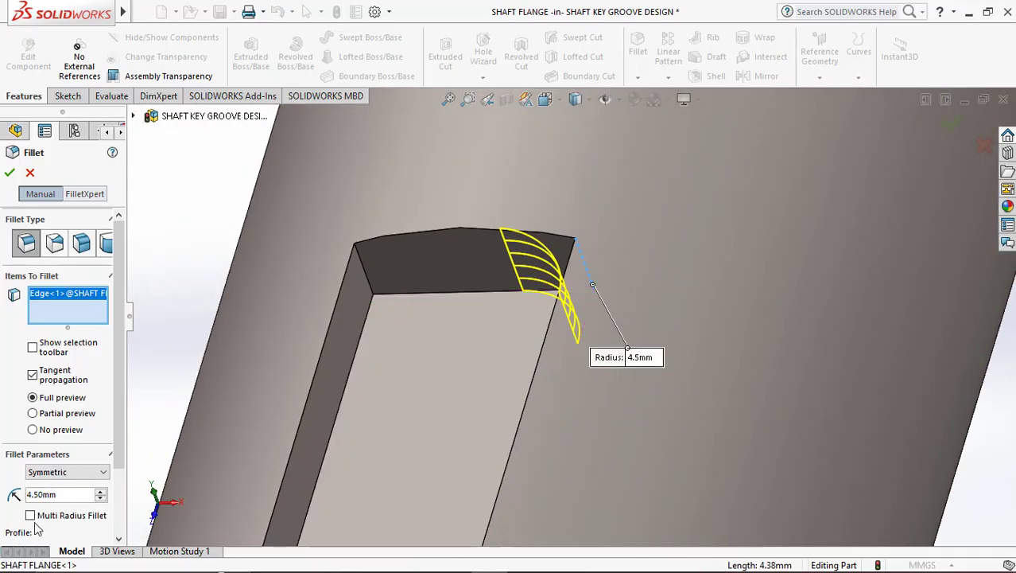
left_click_drag(69, 494, 17, 510)
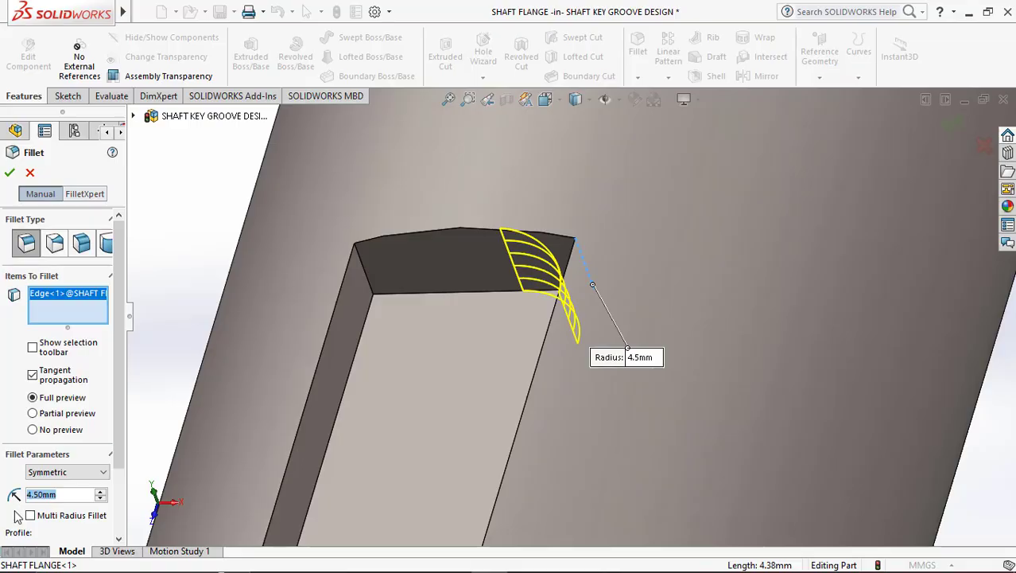
type("7")
key("Return")
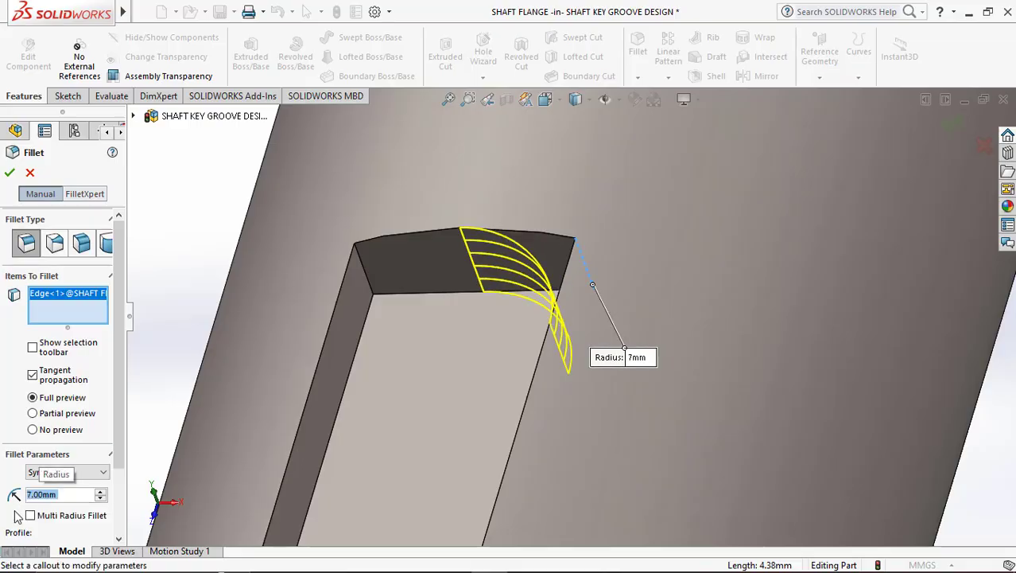
left_click(370, 285)
left_click(10, 175)
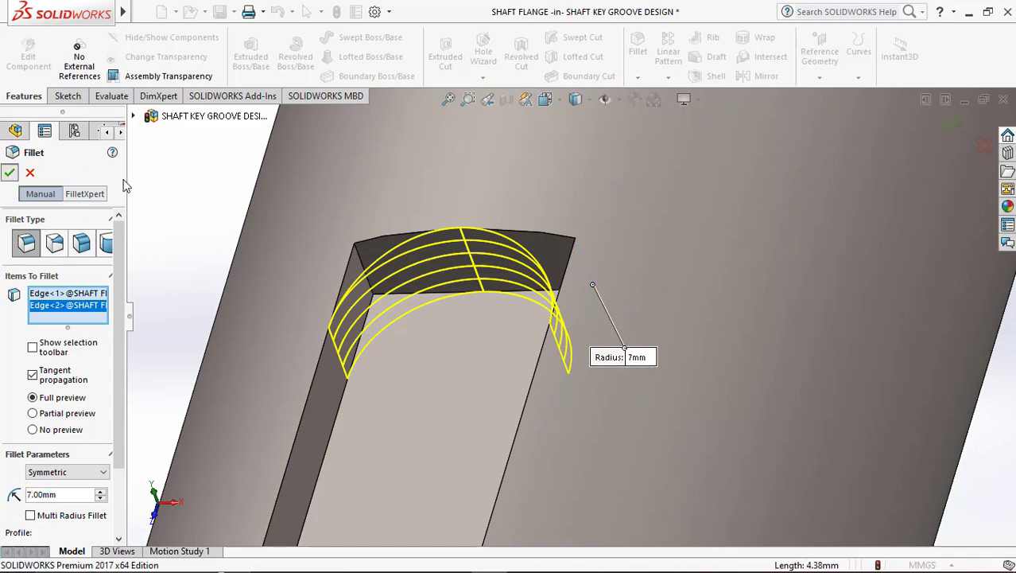
Finish editing the shaft part, return to the assembly, and rotate the sprocket so its keyway faces up.
middle_click_drag(286, 274, 538, 380)
scroll(539, 380, "up", 5)
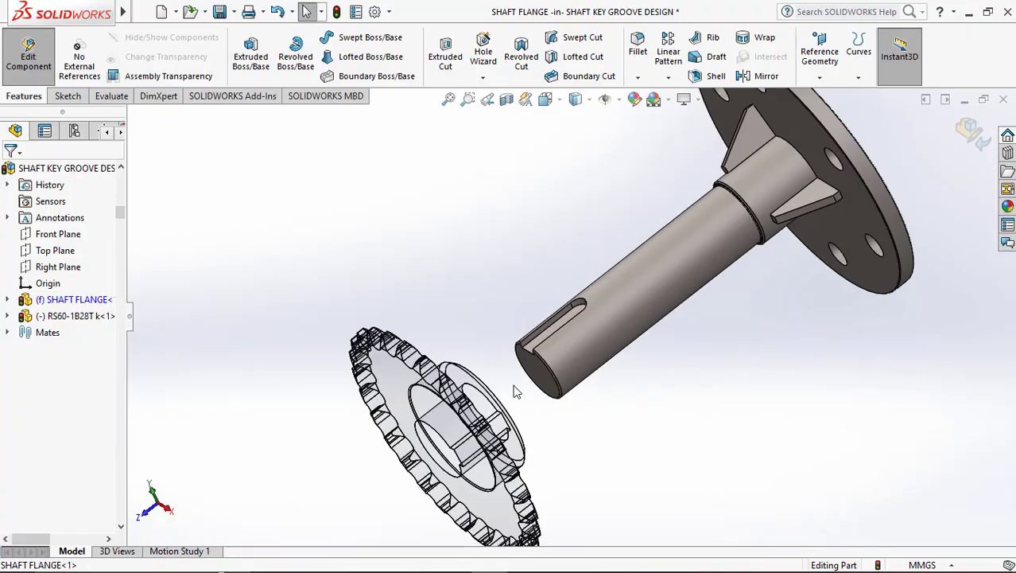
scroll(488, 440, "down", 6)
left_click(964, 137)
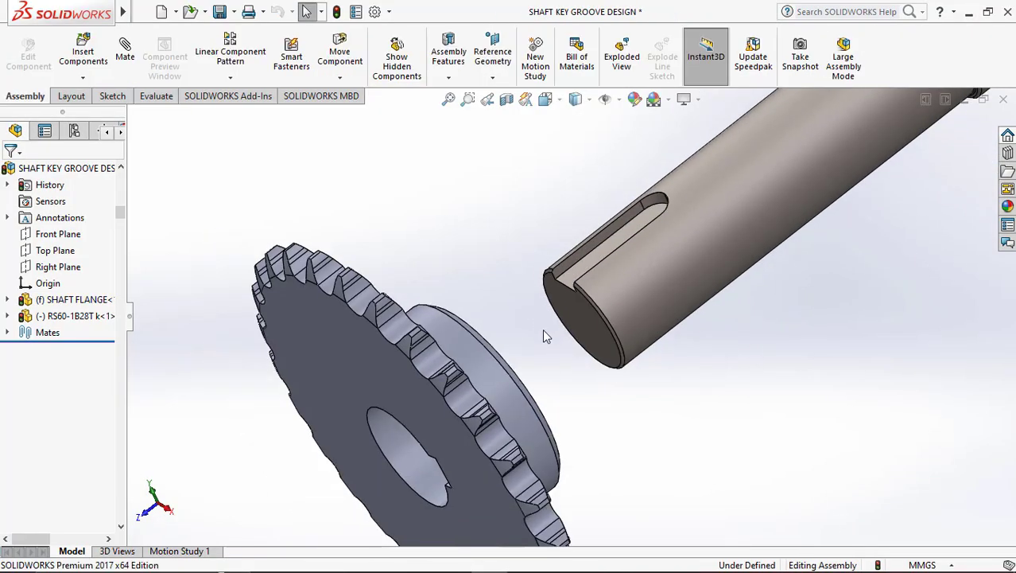
right_click_drag(531, 441, 447, 206)
left_click(447, 207)
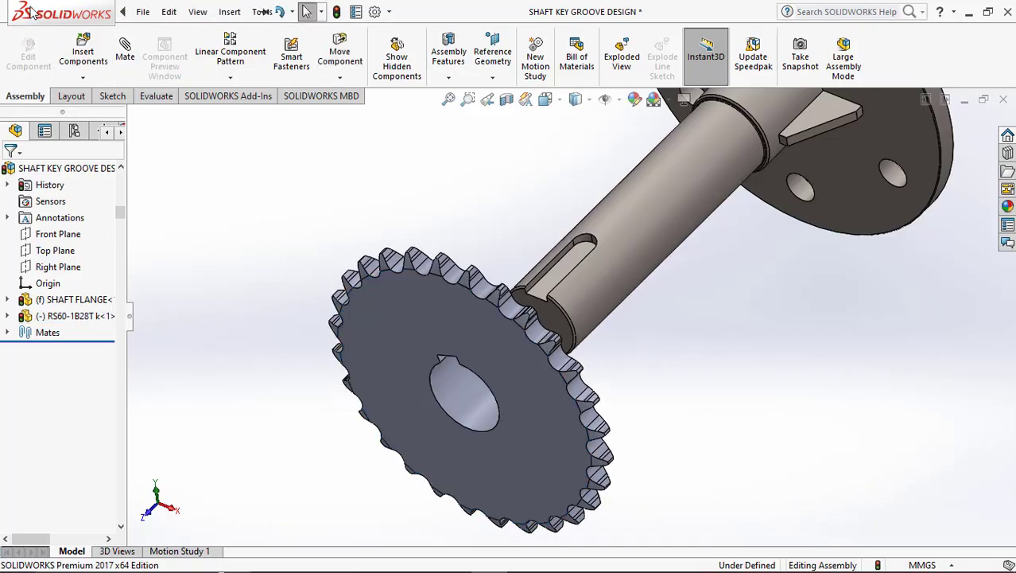
Add a coincident mate between the side face of the sprocket's keyway and the matching side face of the shaft's key groove.
left_click(124, 50)
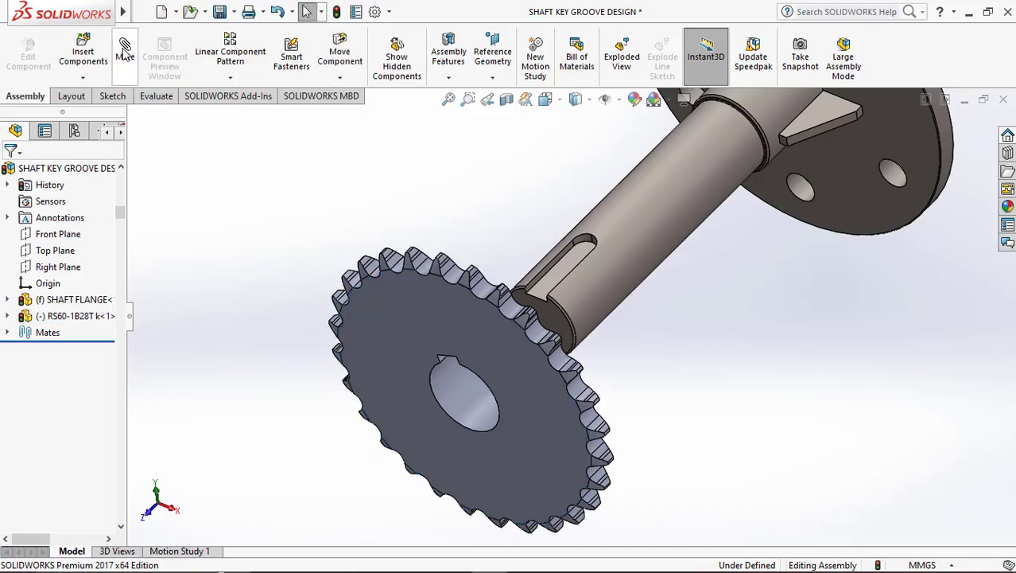
middle_click_drag(461, 359, 447, 285)
scroll(443, 360, "down", 4)
left_click(473, 364)
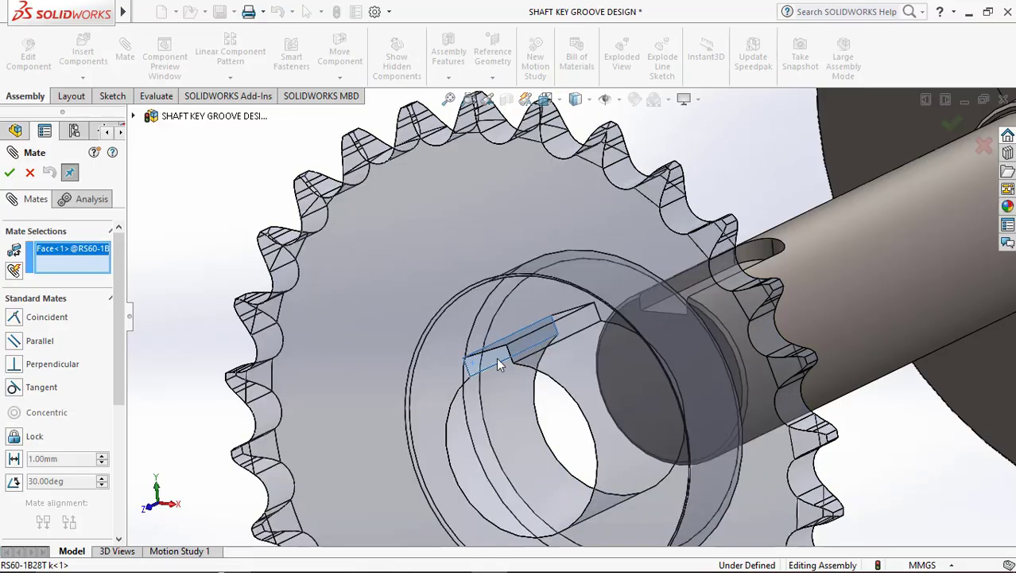
middle_click_drag(554, 351, 703, 236)
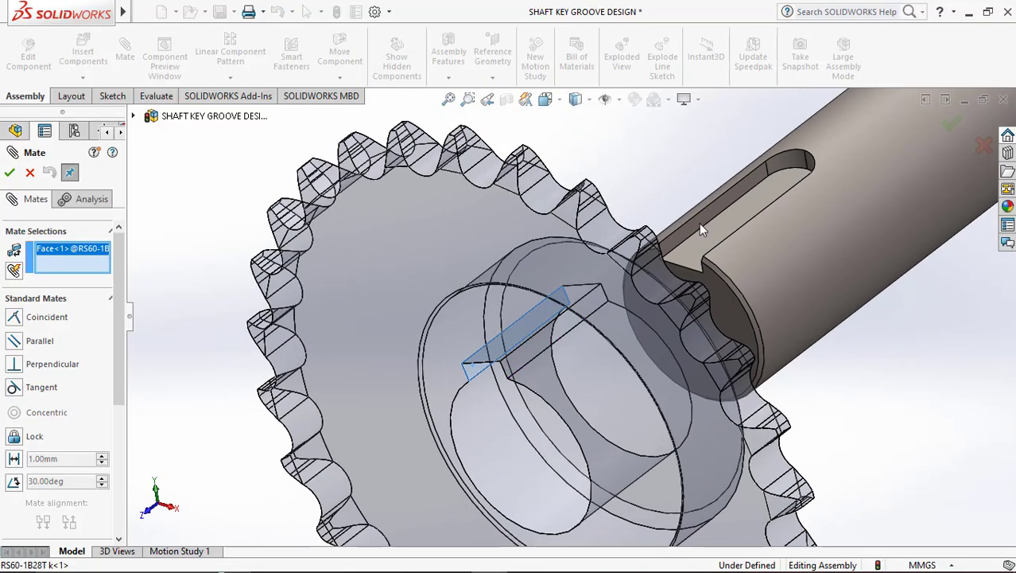
left_click(700, 229)
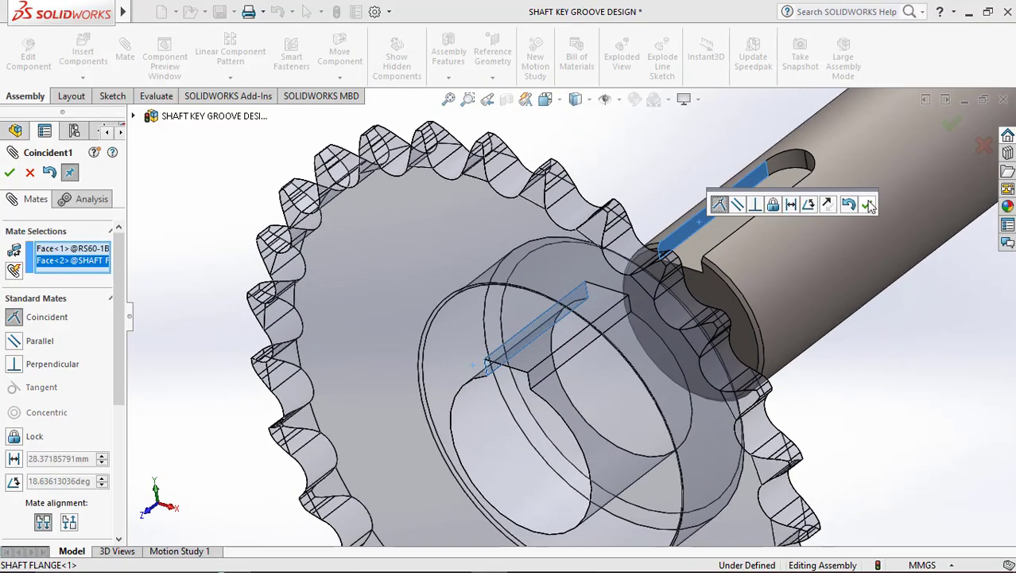
left_click(870, 205)
Mate the sprocket's flat toothed-side face 5 mm from the shaft's end face, flipped so the shaft protrudes through the bore, and finish mating.
left_click(513, 329)
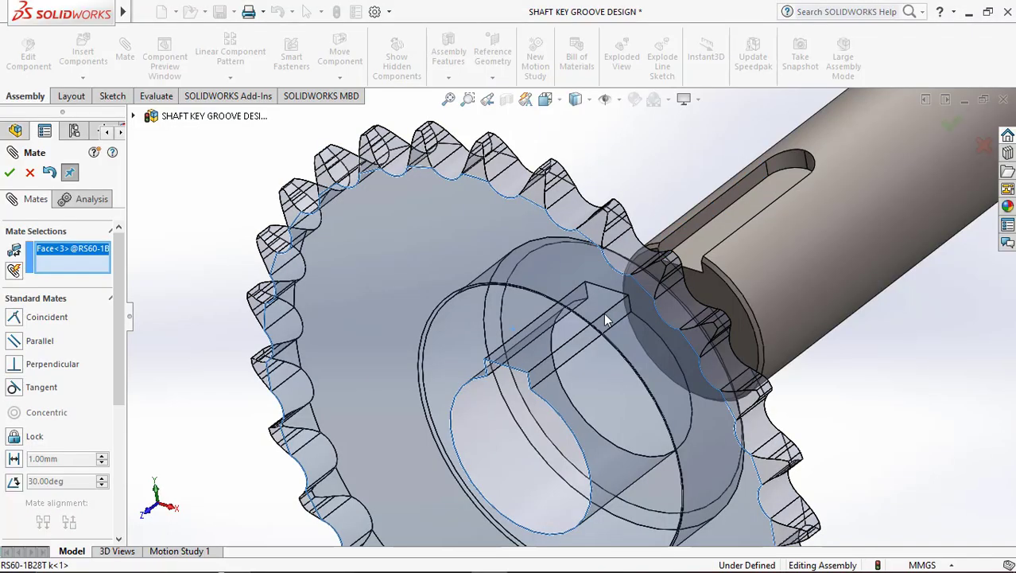
left_click(716, 291)
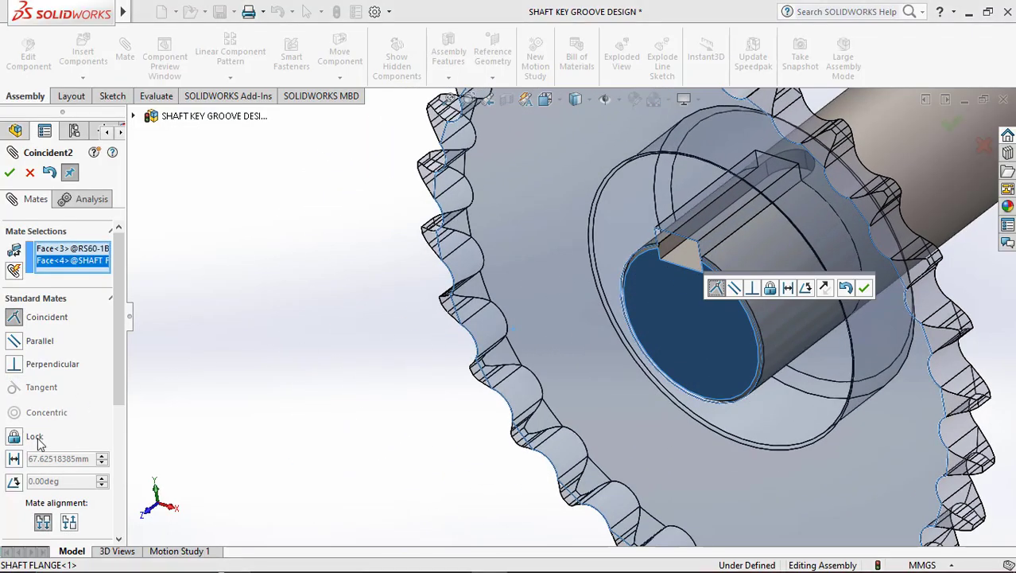
left_click(13, 458)
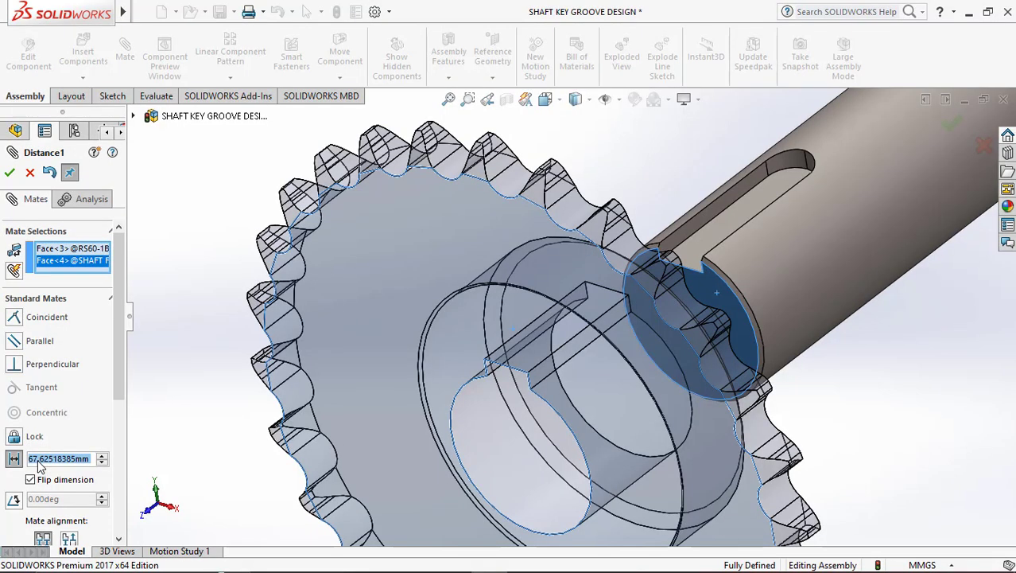
type("5")
key("Return")
left_click(30, 479)
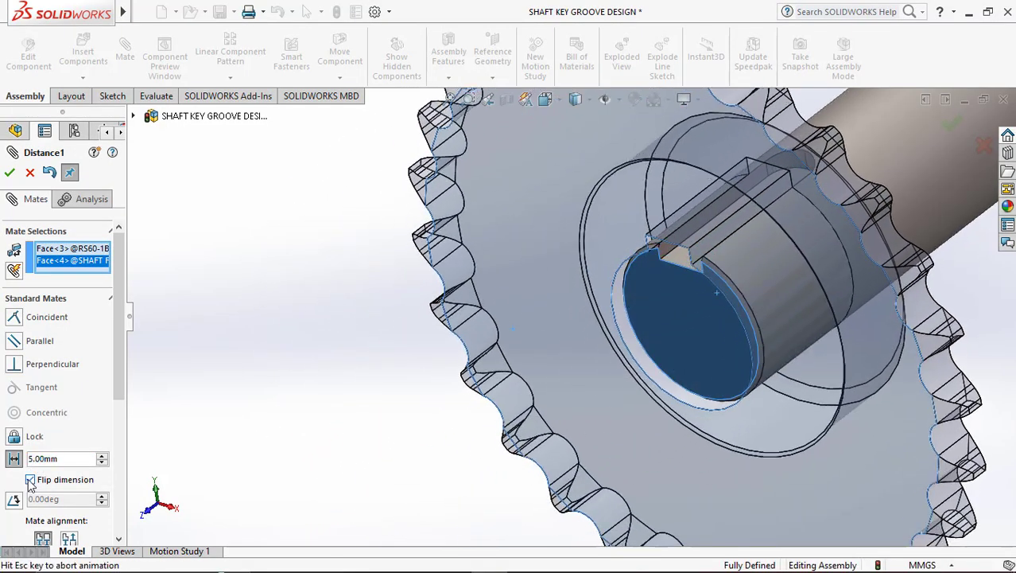
left_click(30, 482)
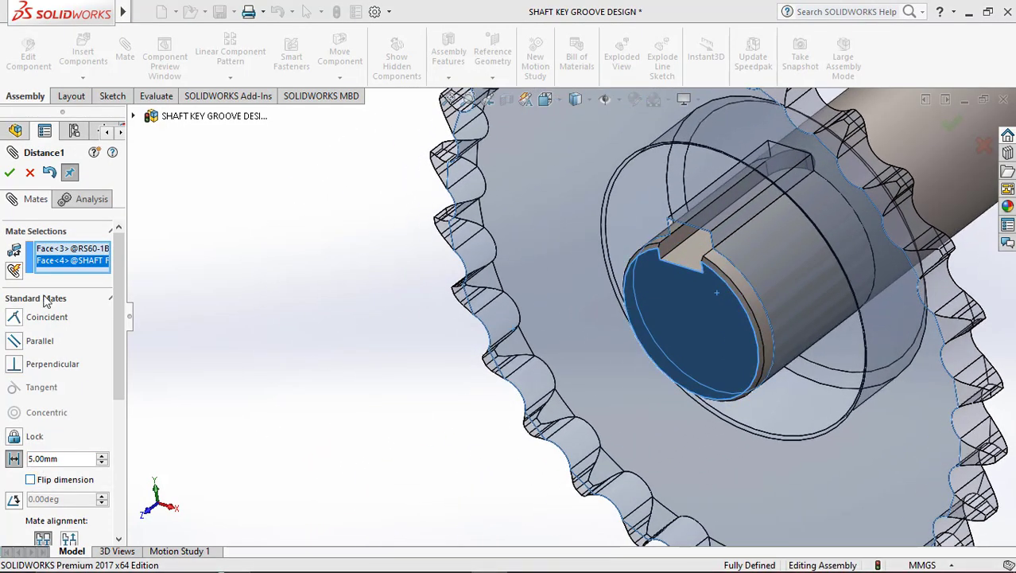
left_click(9, 172)
left_click(9, 172)
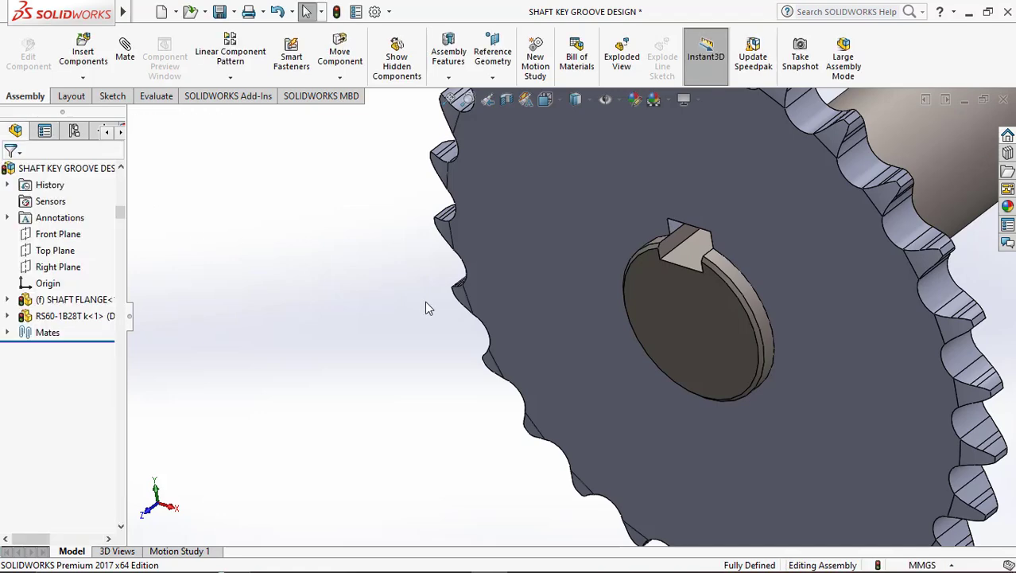
Examine the assembled sprocket and shaft from the front and from the hub side to check the key groove alignment.
scroll(425, 300, "up", 2)
scroll(684, 246, "down", 6)
middle_click_drag(611, 299, 457, 314)
scroll(620, 278, "up", 6)
scroll(458, 314, "down", 5)
middle_click_drag(487, 268, 523, 348)
scroll(482, 279, "up", 5)
scroll(449, 288, "down", 5)
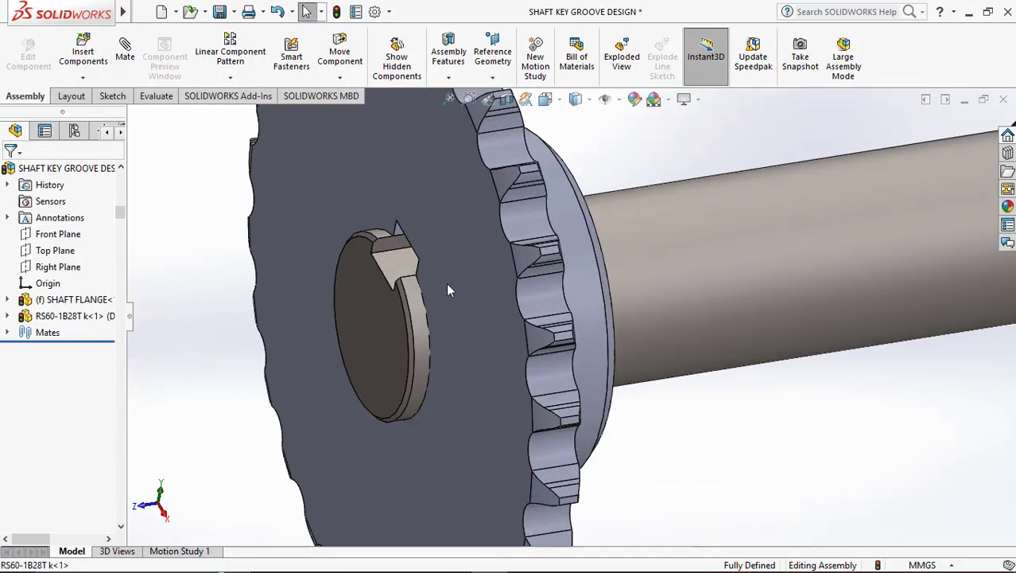
middle_click_drag(449, 288, 462, 259)
scroll(356, 256, "down", 5)
scroll(464, 300, "up", 6)
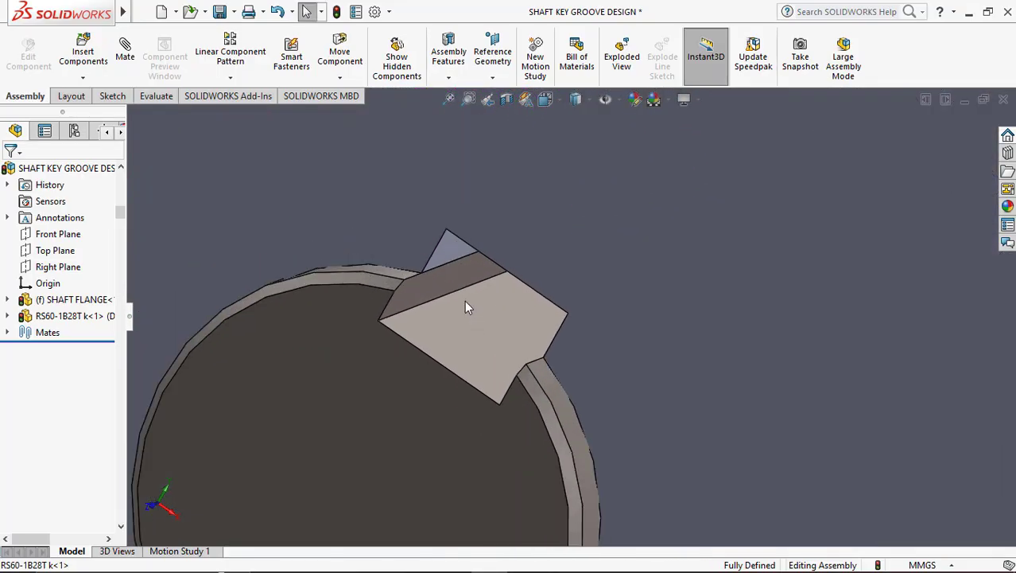
middle_click_drag(541, 323, 420, 324)
scroll(590, 258, "down", 6)
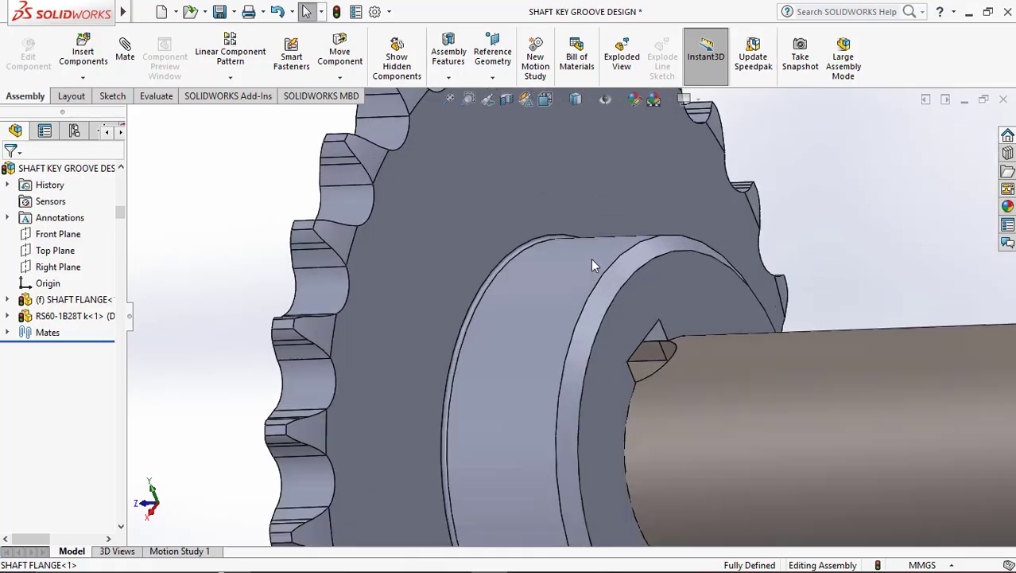
scroll(582, 323, "up", 6)
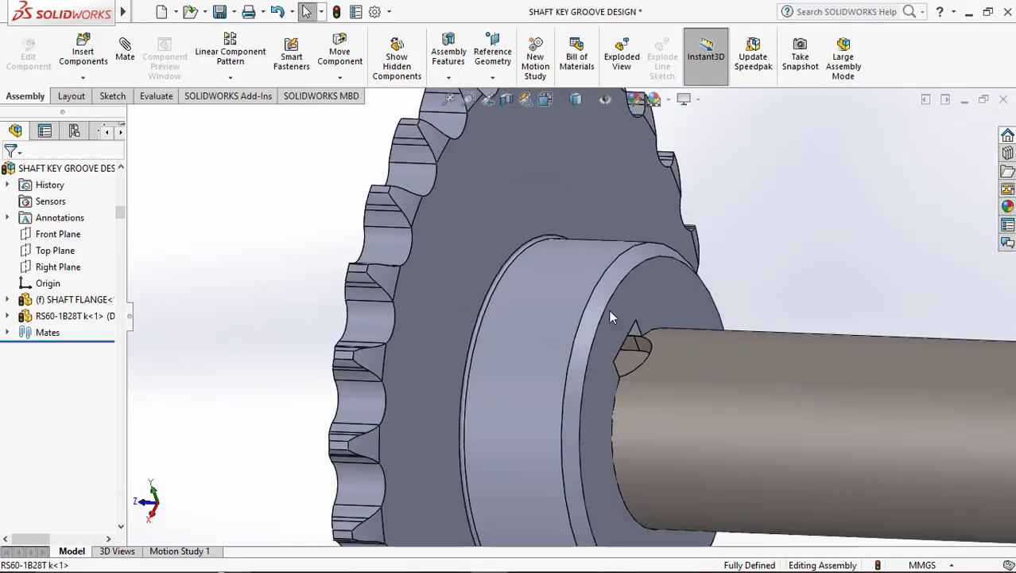
middle_click_drag(586, 346, 469, 376)
scroll(469, 376, "down", 4)
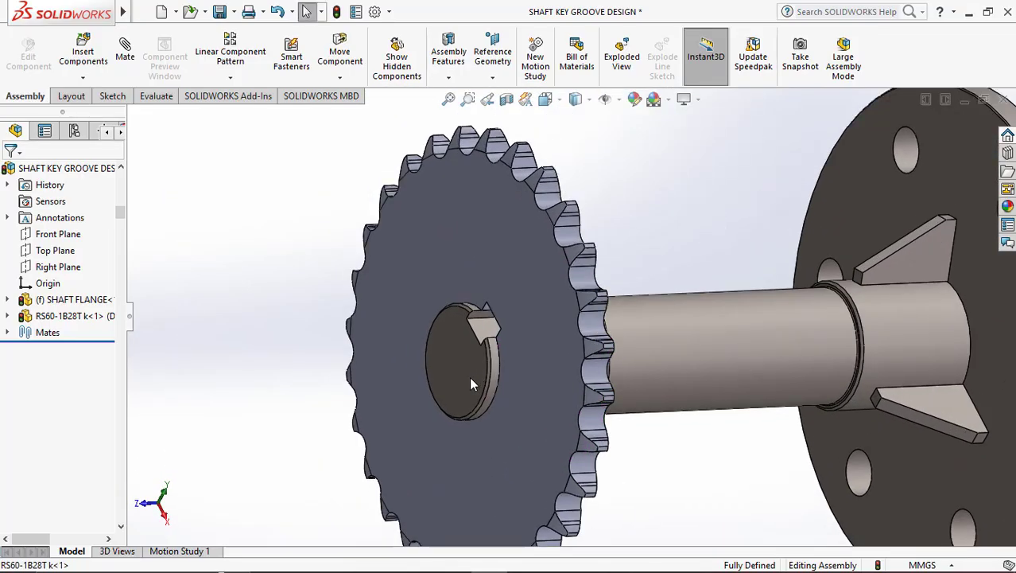
scroll(523, 374, "down", 2)
scroll(522, 373, "up", 3)
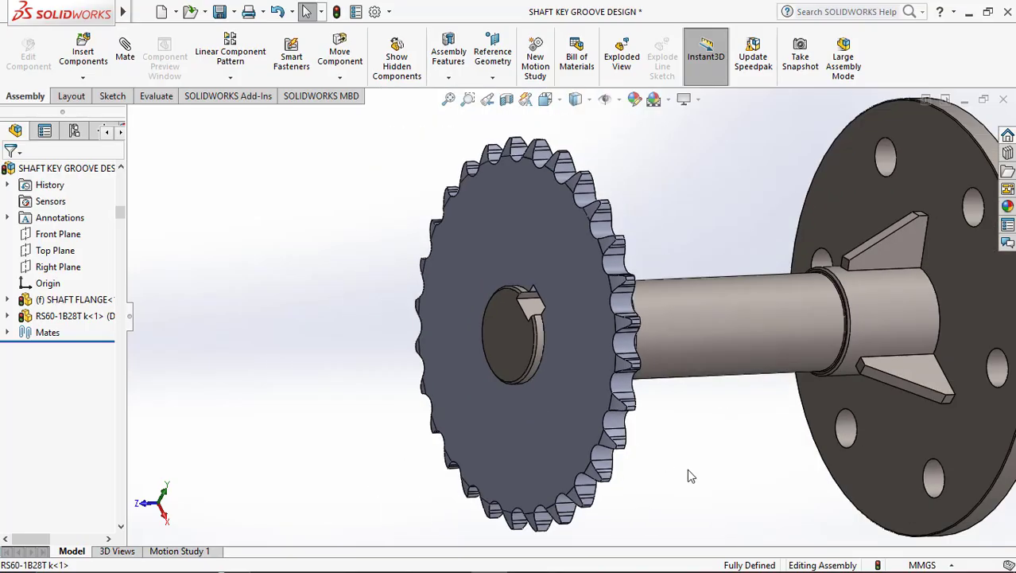
Save the assembly together with the modified SHAFT FLANGE and RS60-1B28T k parts.
key("ctrl+s")
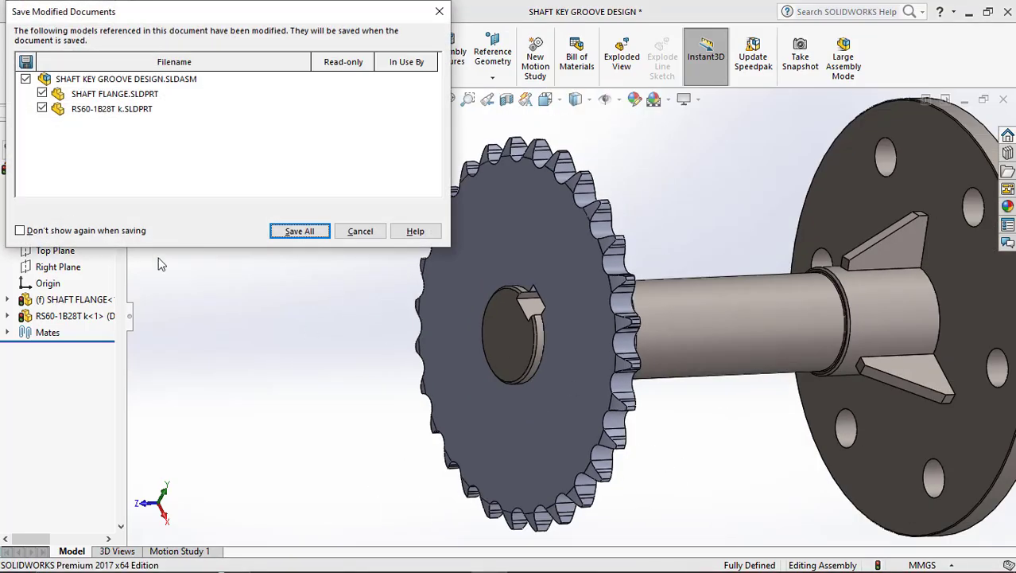
left_click(296, 232)
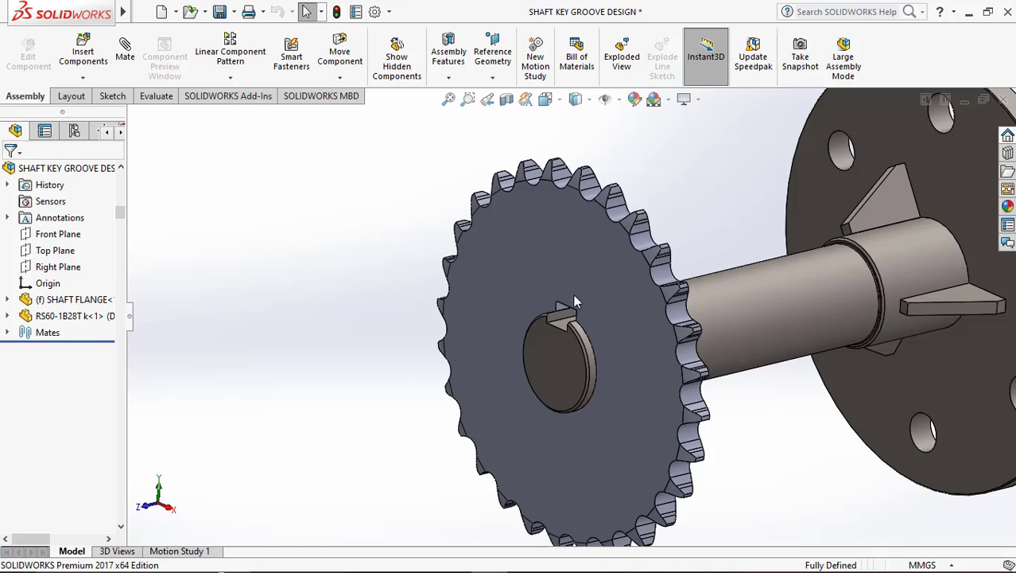
Inspect the key opening between the sprocket bore and shaft up close, checking the side faces of both grooves.
scroll(595, 303, "down", 1)
mouse_move(564, 301)
middle_mouse_down()
mouse_move(578, 298)
mouse_move(578, 350)
mouse_move(569, 315)
middle_mouse_up()
scroll(569, 318, "down", 3)
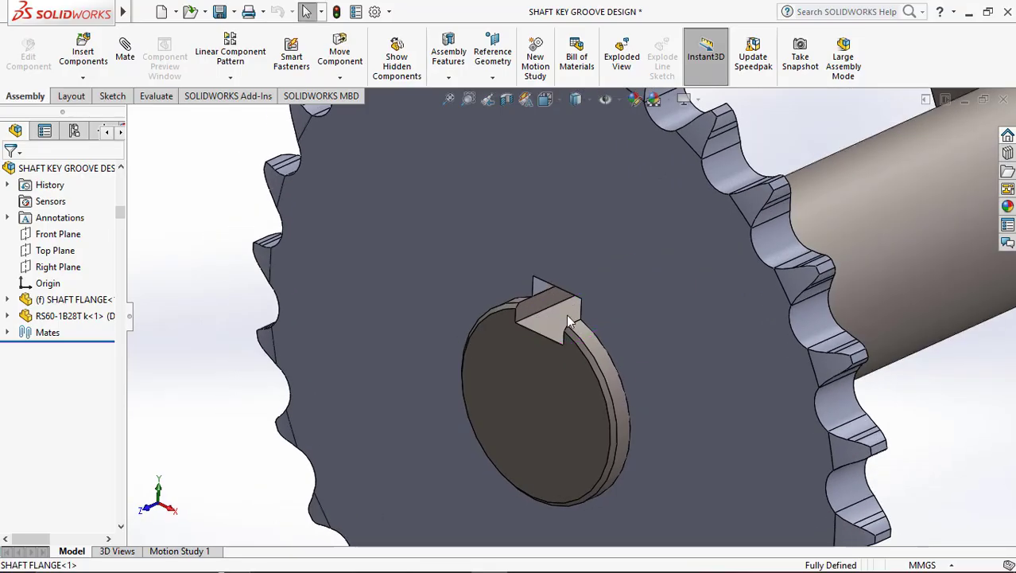
scroll(556, 318, "up", 2)
scroll(552, 318, "down", 4)
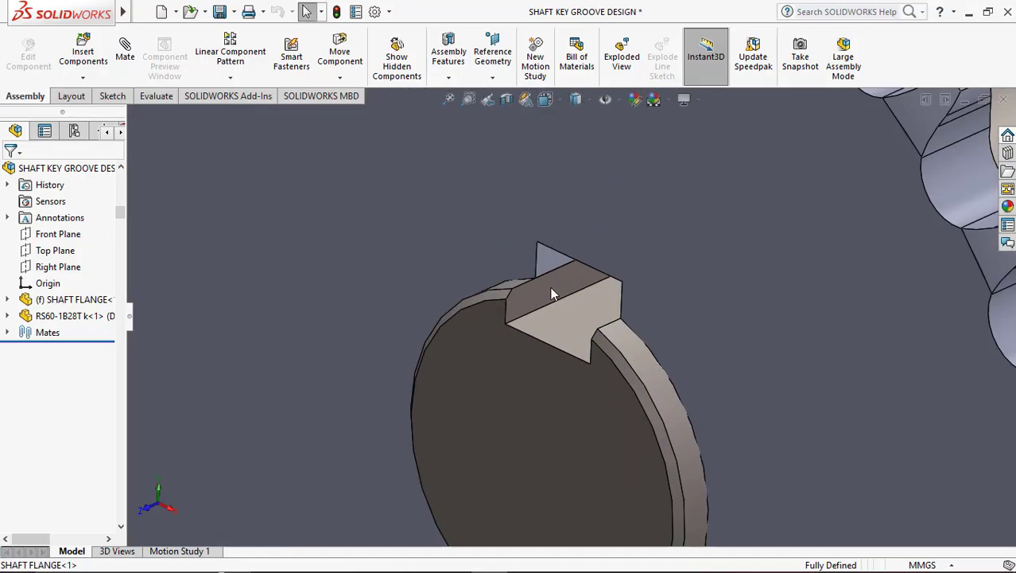
left_click(552, 294)
left_click(547, 269)
scroll(547, 275, "up", 5)
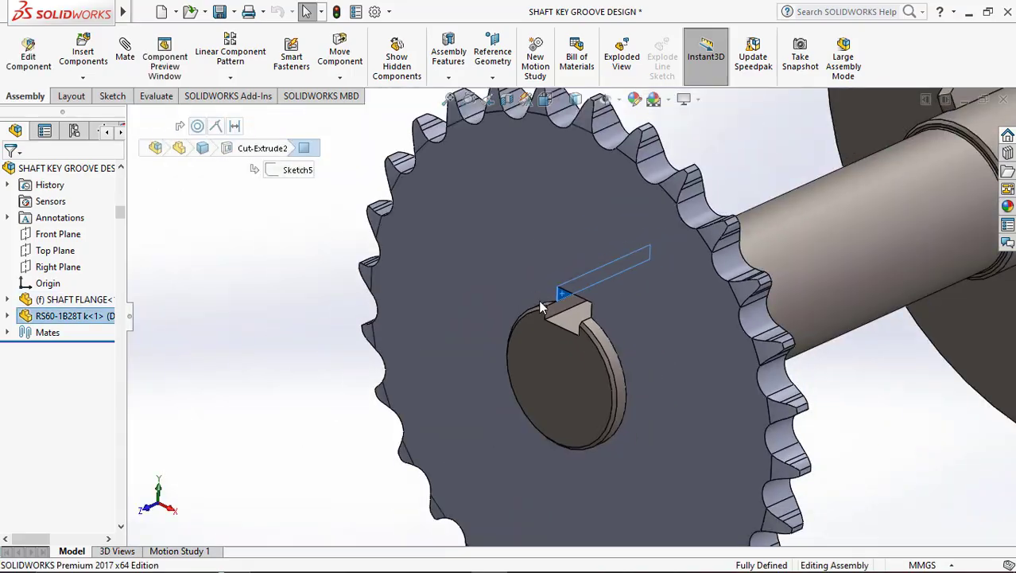
key("Escape")
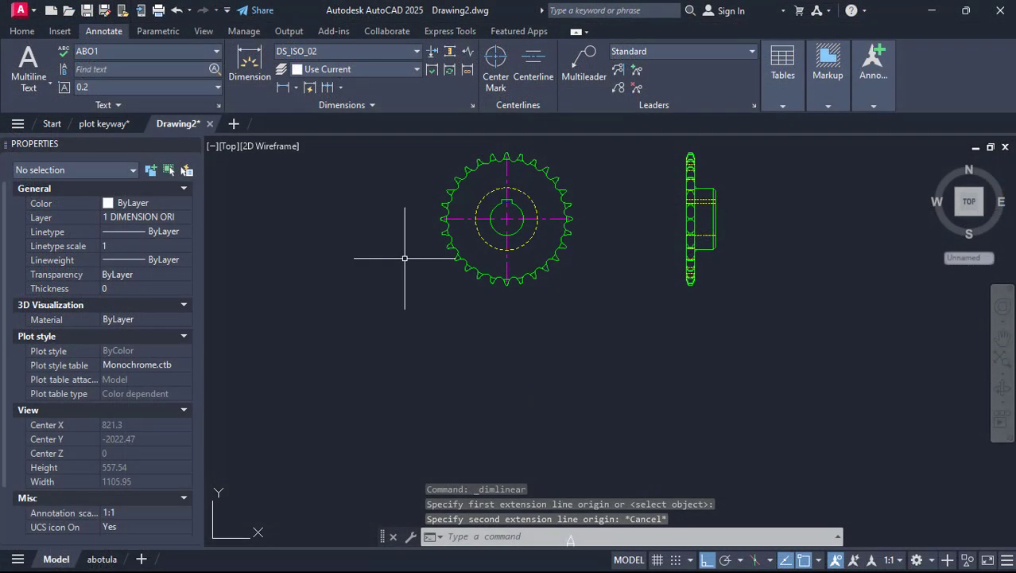
Switch to the sprocket drawing in AutoCAD and examine the keyway in the sprocket's front view.
scroll(462, 280, "down", 5)
scroll(442, 280, "up", 5)
middle_click_drag(382, 320, 328, 423)
scroll(352, 470, "up", 3)
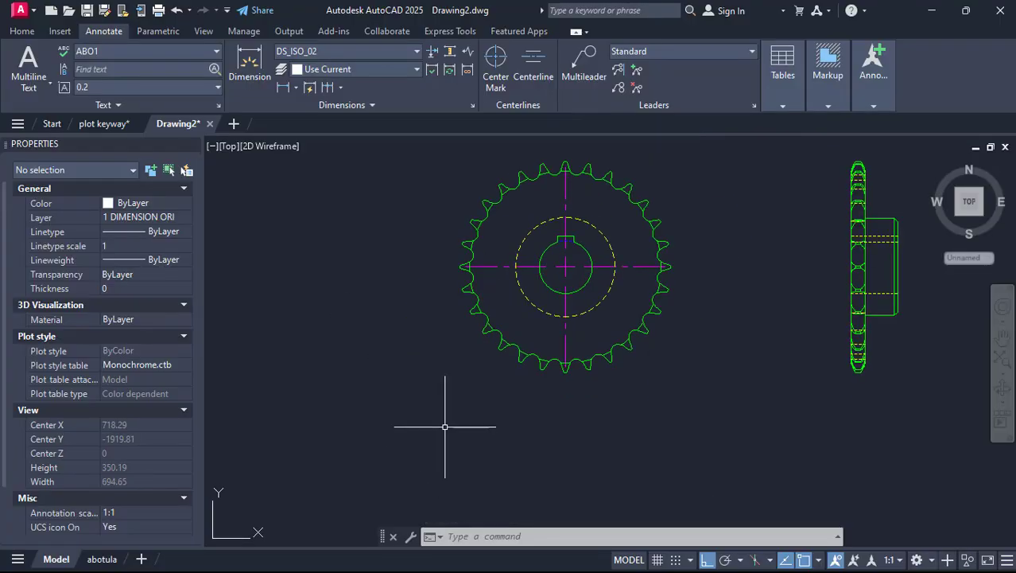
middle_click_drag(440, 425, 316, 480)
scroll(291, 376, "up", 3)
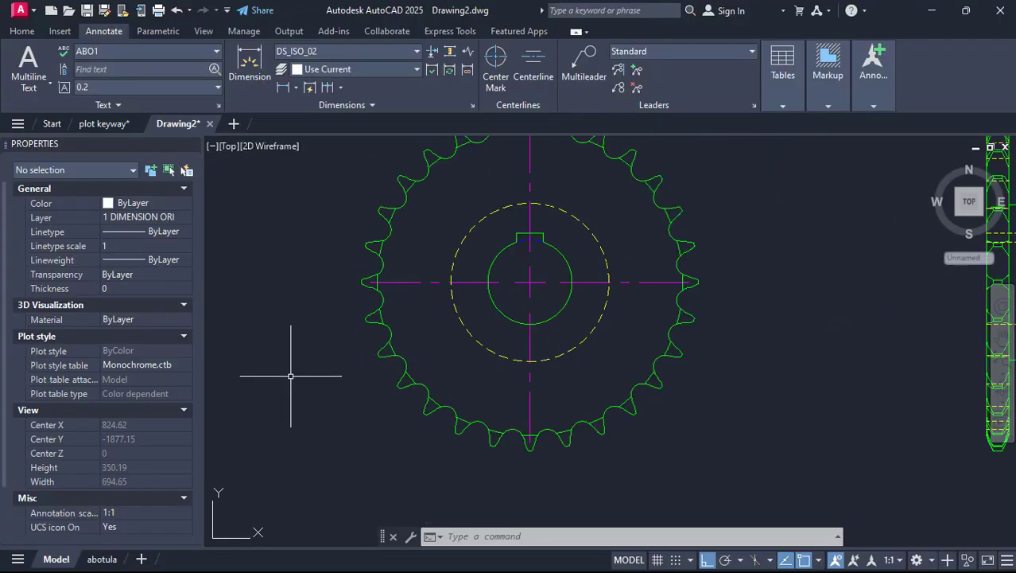
Examine the shaft side view and the keyway in SECTION A-A, and return to the sprocket's front view.
scroll(291, 376, "down", 3)
scroll(335, 336, "down", 5)
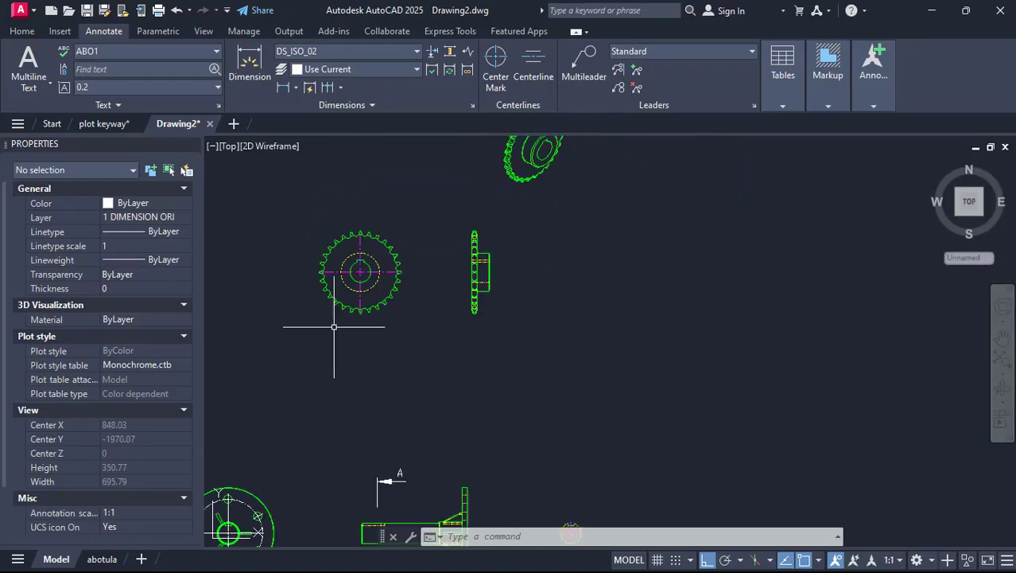
scroll(413, 493, "up", 5)
scroll(470, 416, "down", 2)
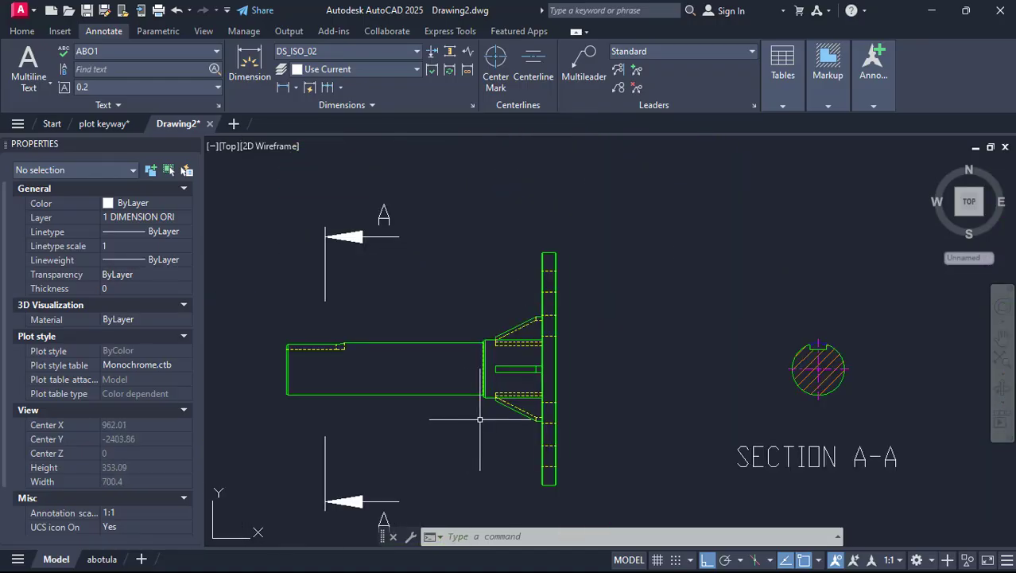
scroll(823, 368, "up", 4)
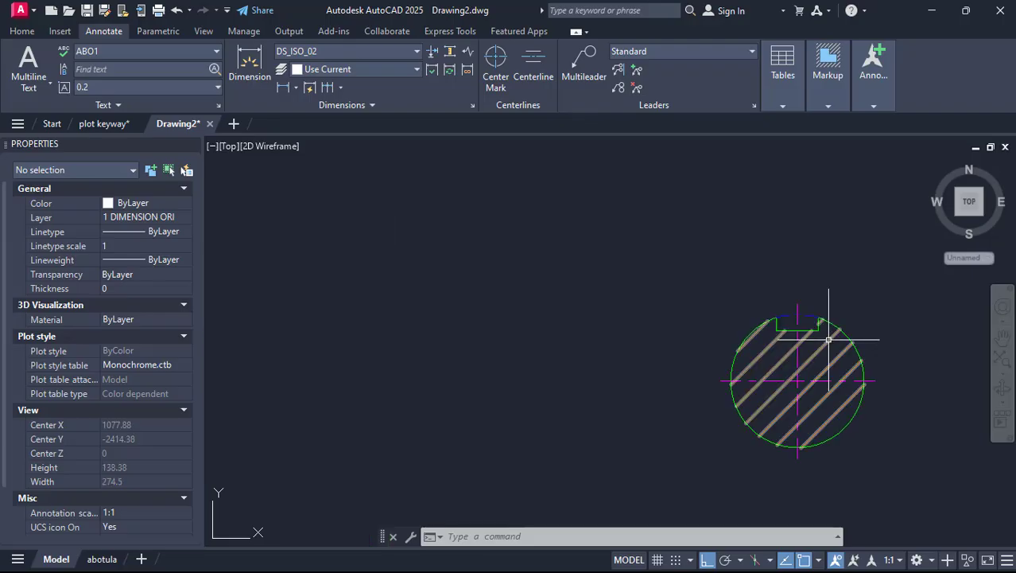
scroll(807, 410, "down", 8)
middle_click_drag(716, 335, 733, 506)
scroll(645, 322, "up", 4)
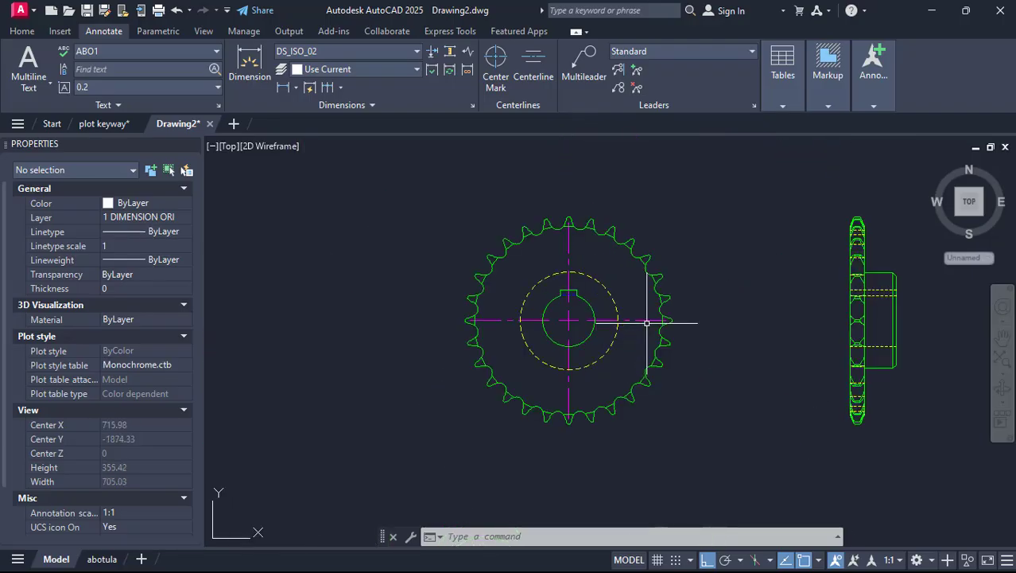
left_click(284, 88)
scroll(662, 256, "up", 4)
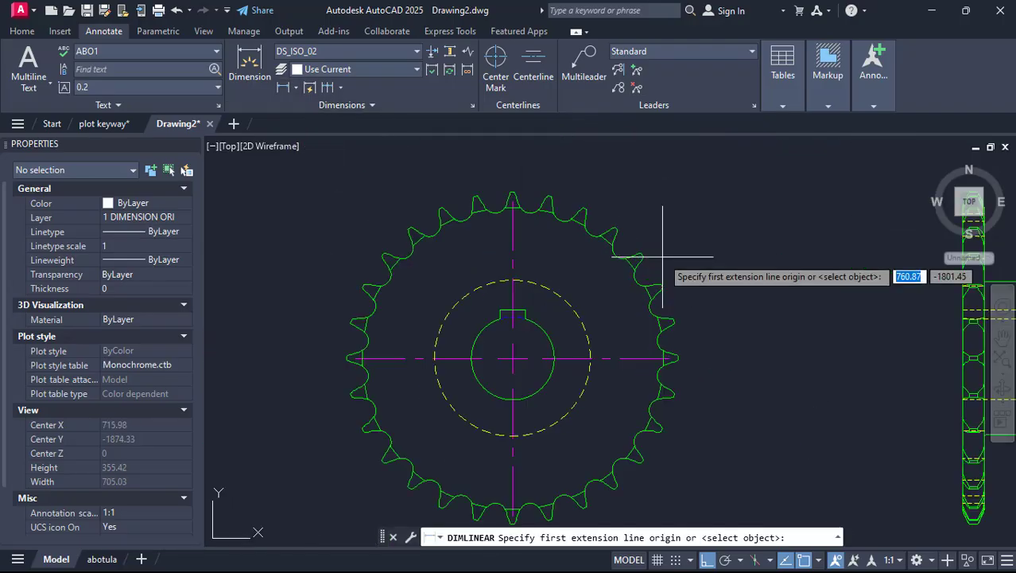
scroll(662, 257, "down", 2)
key("Escape")
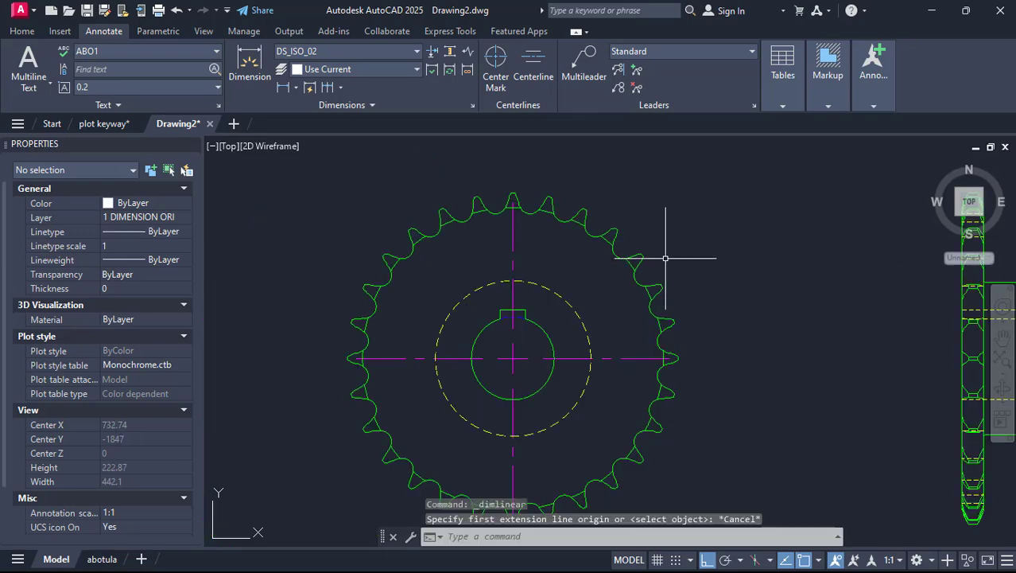
Switch to the key groove PDF in the browser and look up the standard b2 tolerance class and deviation for the 14×9 key.
key("super")
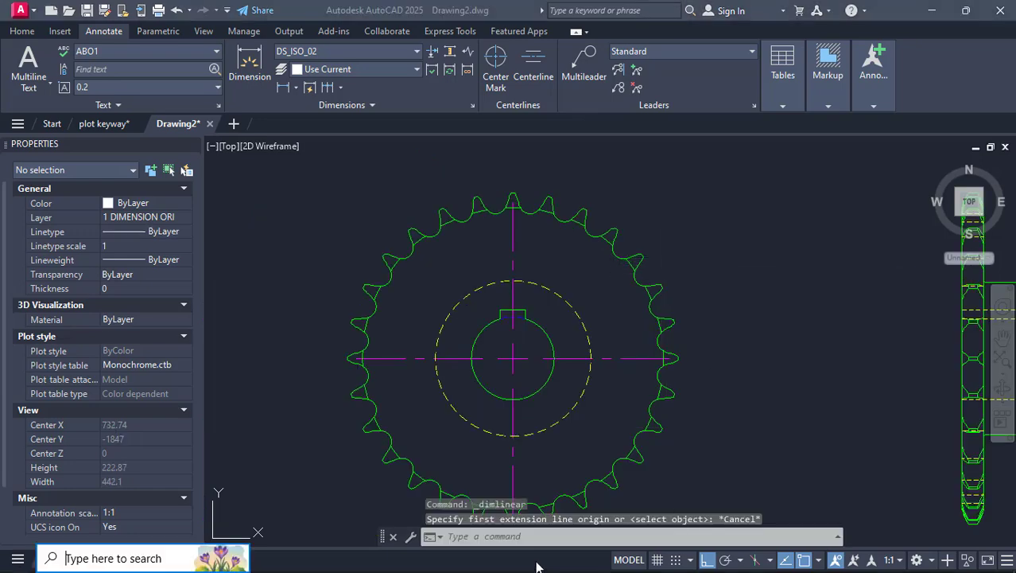
left_click(464, 562)
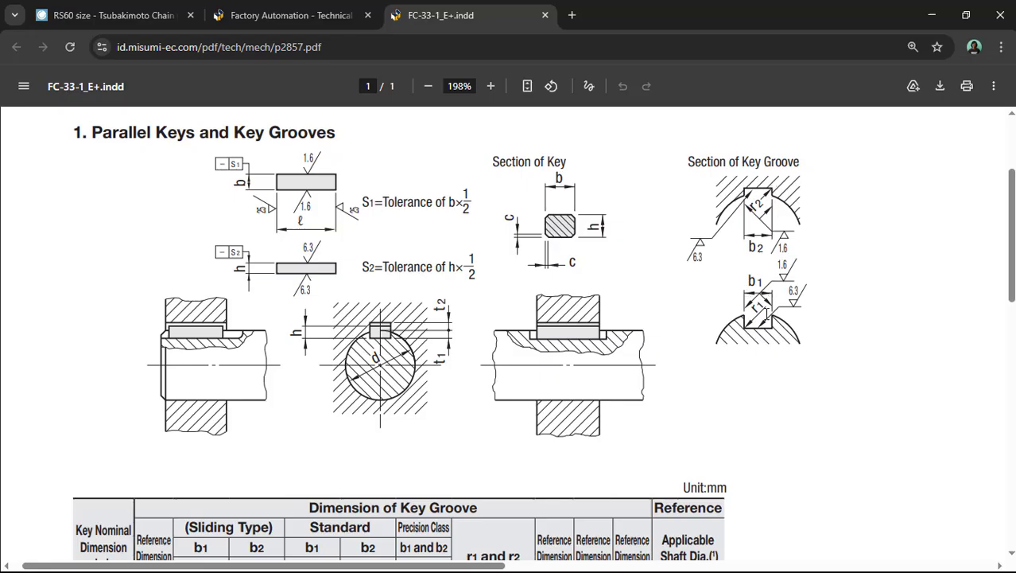
scroll(765, 315, "down", 1)
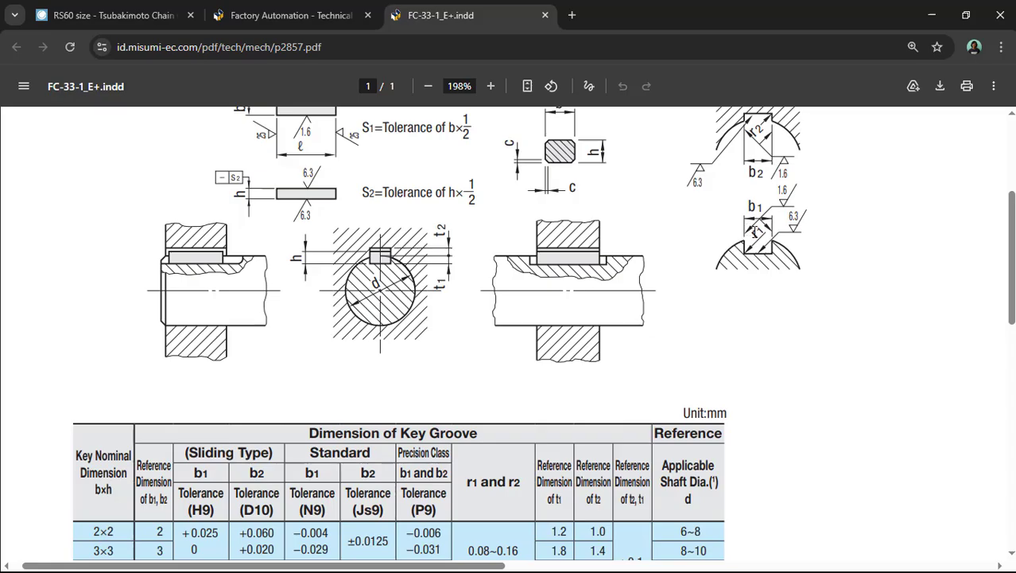
scroll(759, 246, "up", 1)
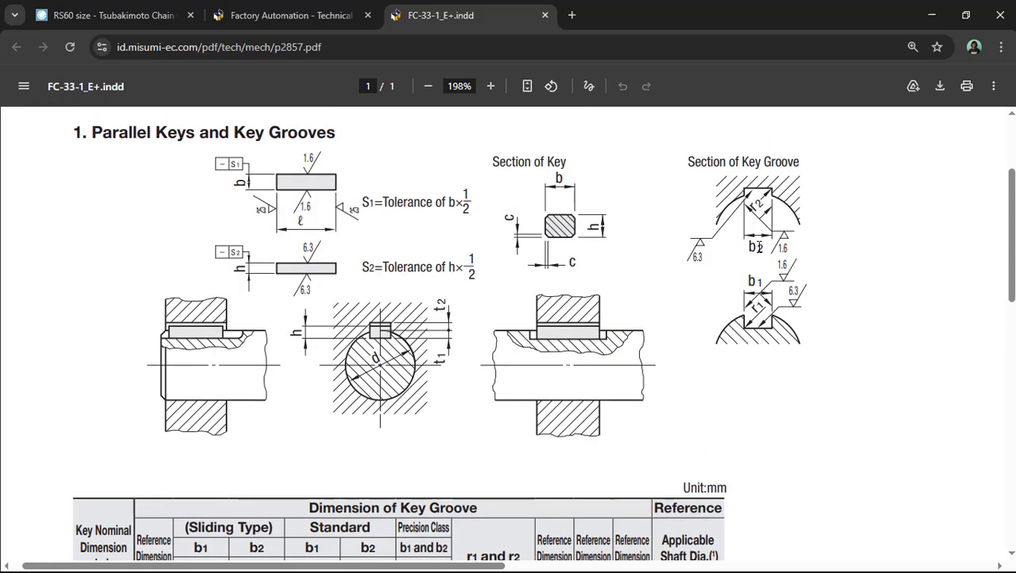
scroll(628, 340, "down", 3)
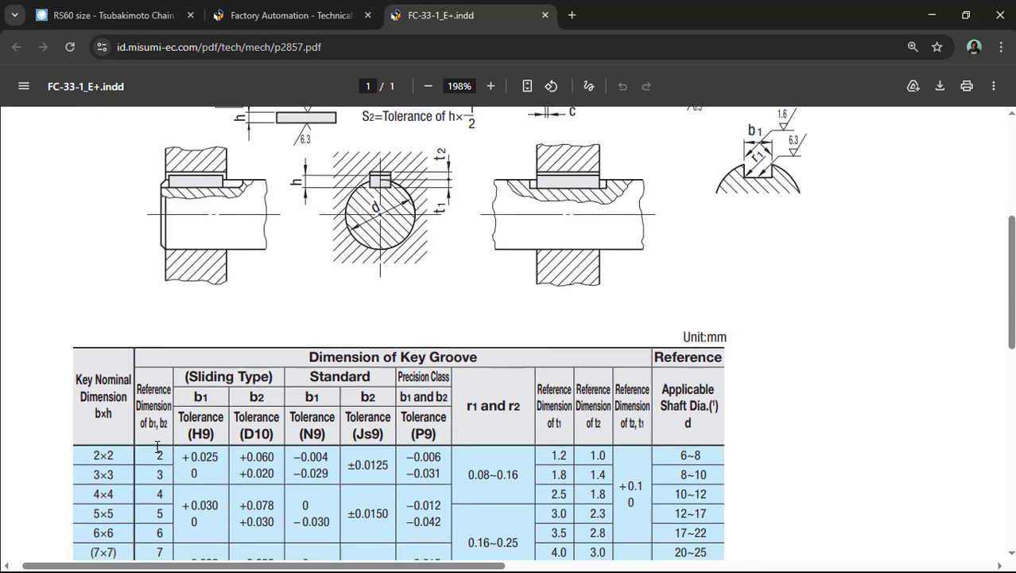
scroll(475, 365, "down", 2)
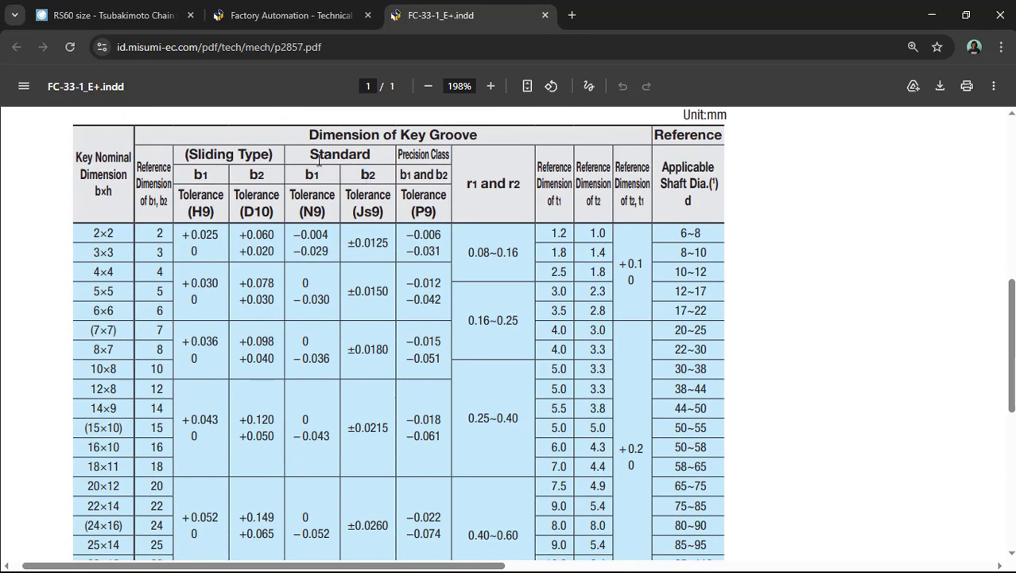
left_click_drag(354, 213, 382, 224)
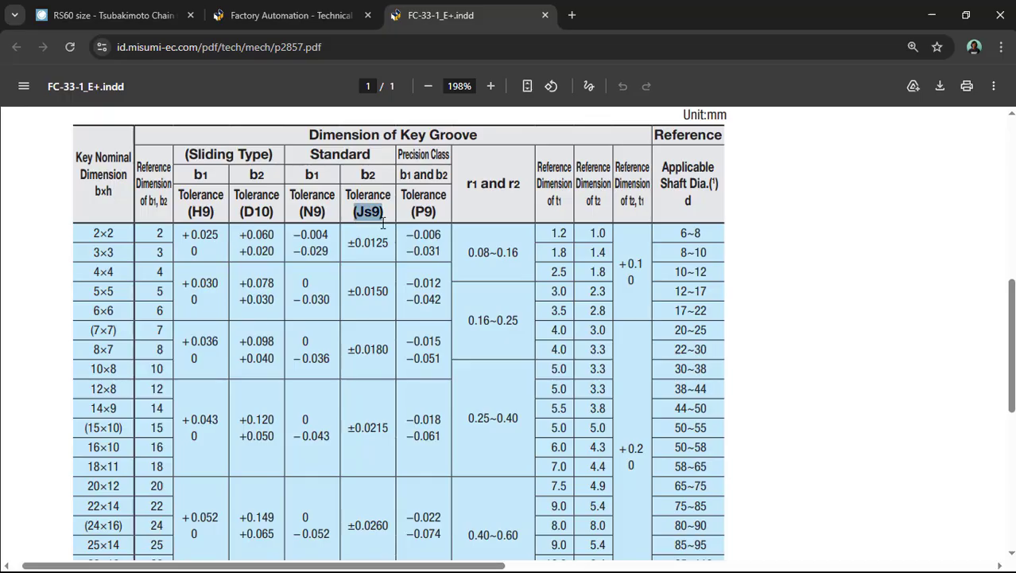
left_click(385, 230)
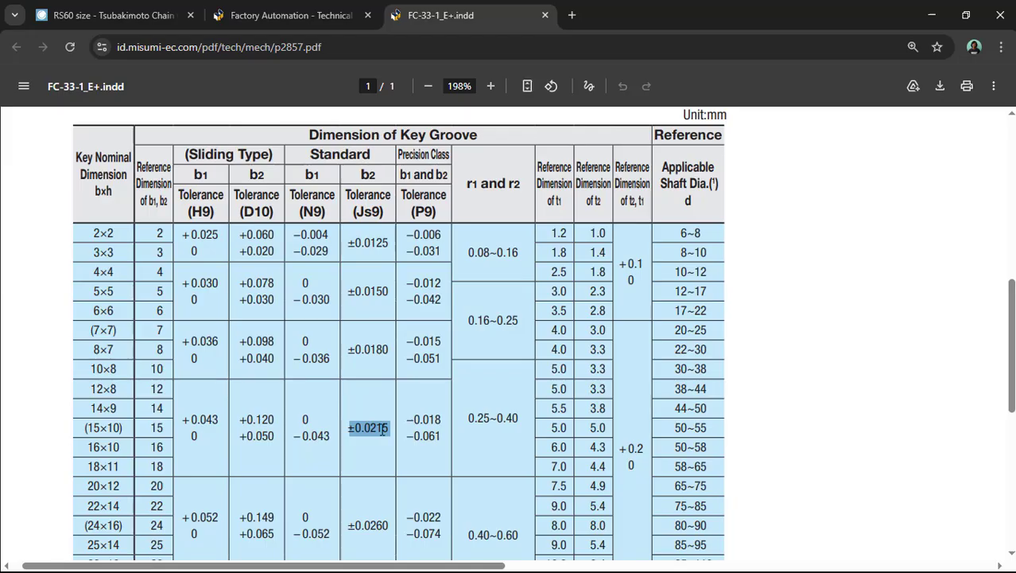
left_click(376, 434)
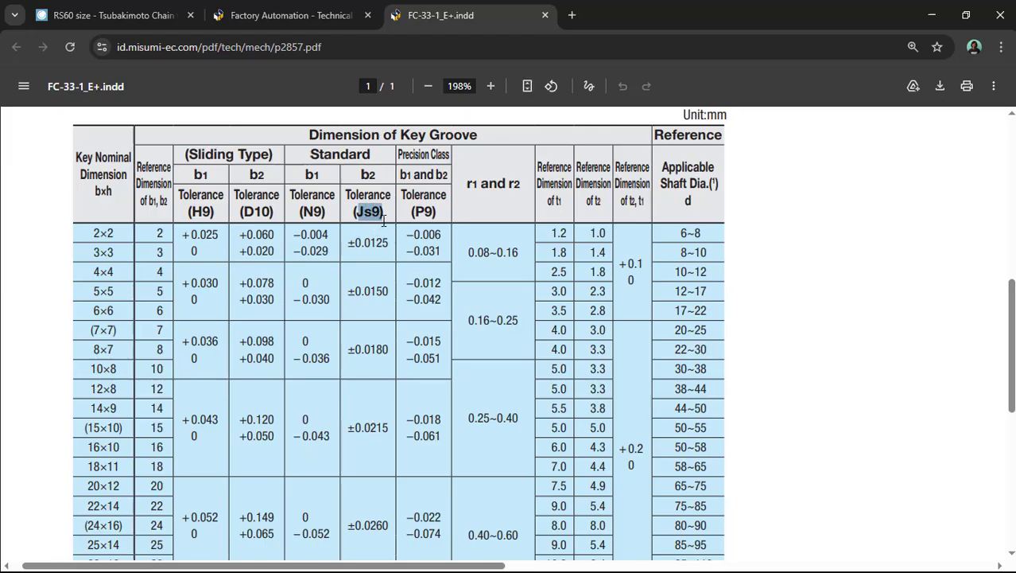
left_click(349, 213)
Return to the AutoCAD drawing and add a horizontal linear dimension for the sprocket keyway's width, placed above the teeth.
left_click(931, 15)
left_click(526, 180)
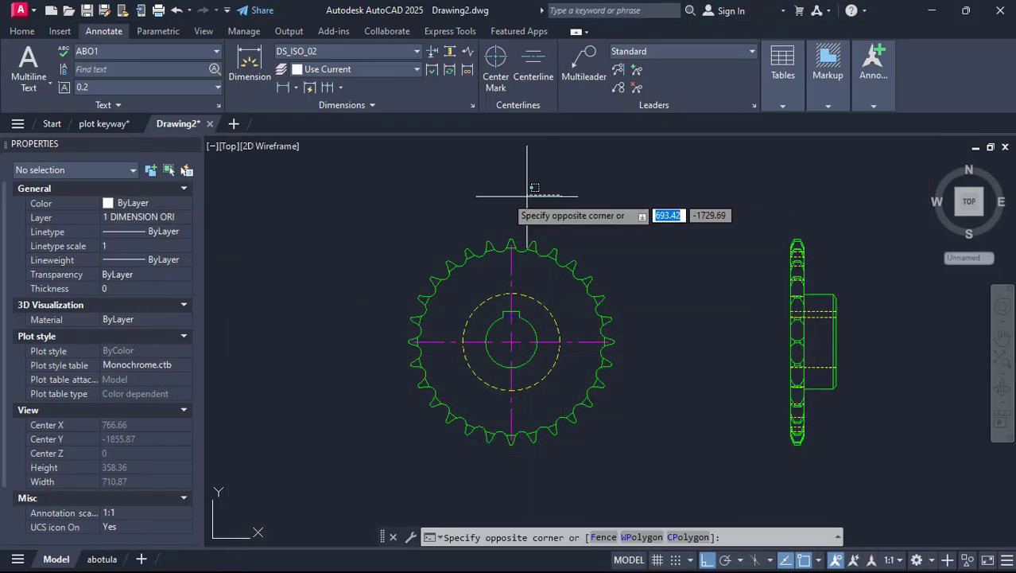
left_click(283, 86)
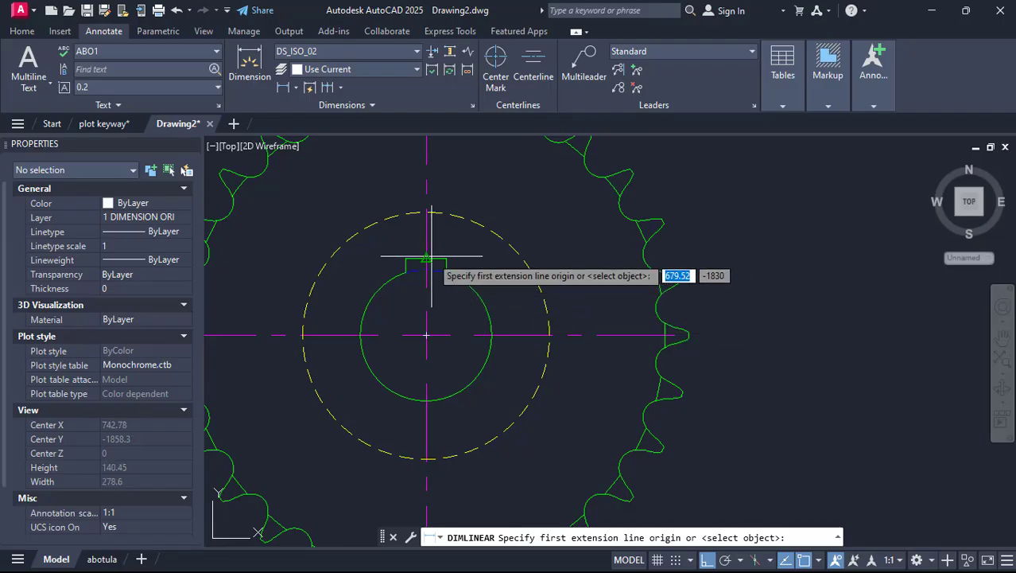
left_click(405, 259)
left_click(446, 259)
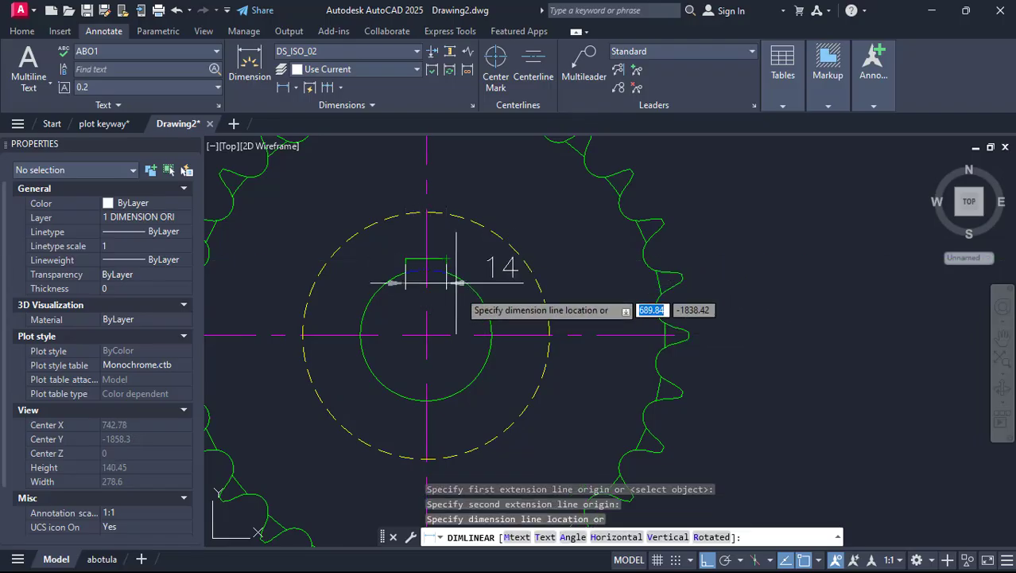
scroll(455, 271, "down", 5)
scroll(456, 271, "up", 4)
left_click(469, 243)
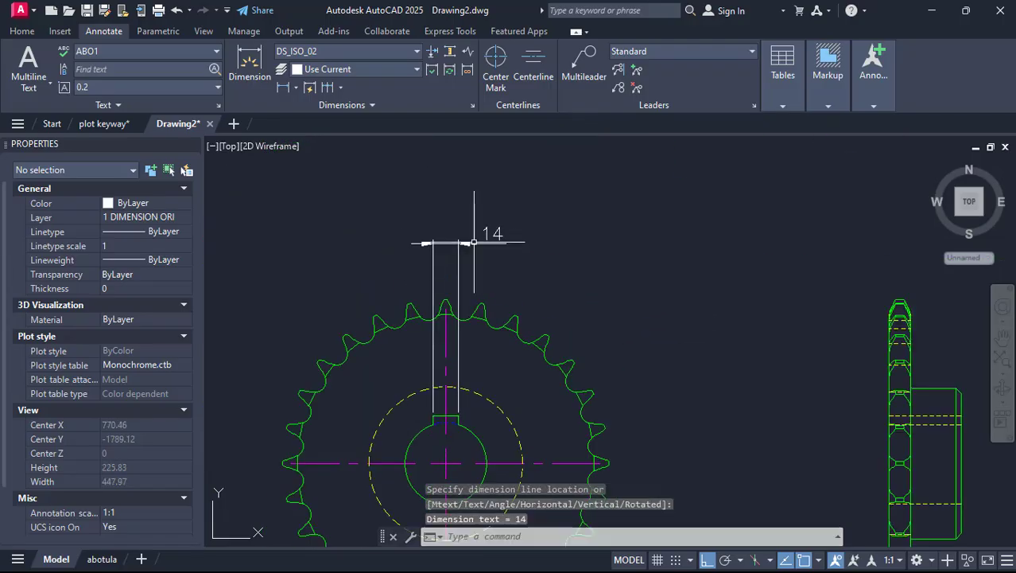
Edit the keyway width dimension's text to read 14Js9.
left_click(521, 225)
left_click(491, 233)
type("ed")
key("Return")
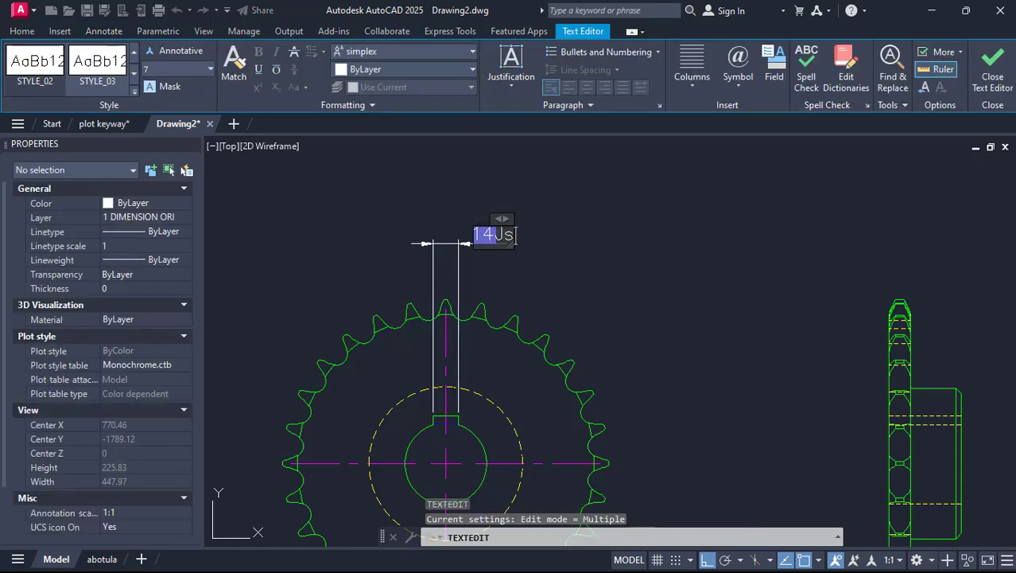
left_click(562, 254)
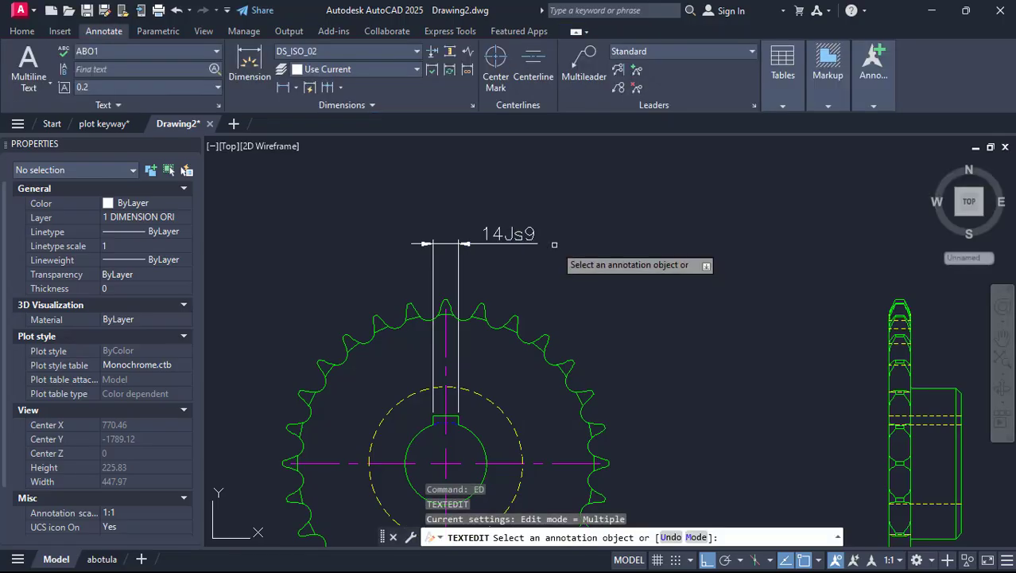
key("Escape")
key("Escape")
scroll(503, 241, "up", 4)
scroll(495, 227, "up", 2)
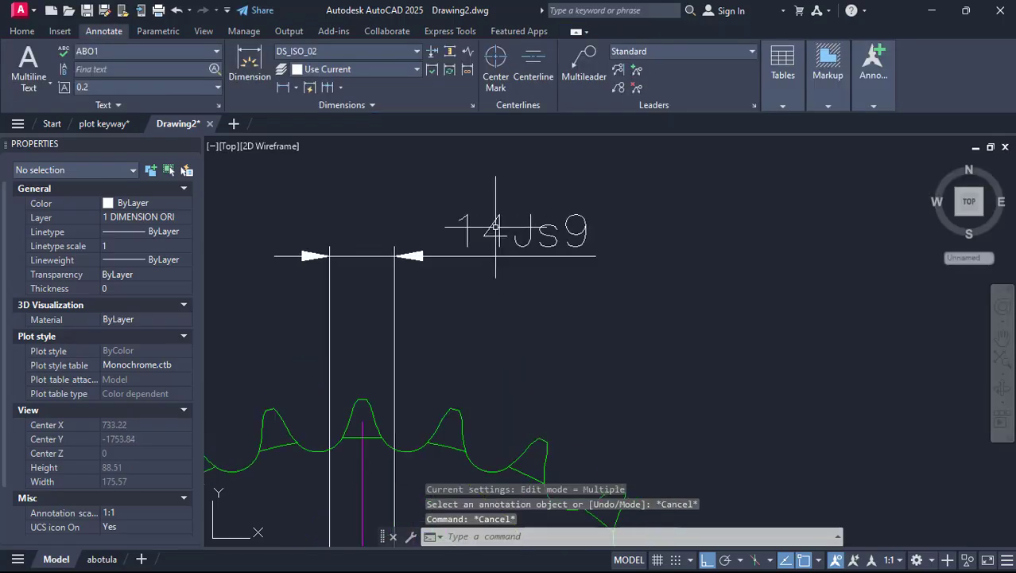
scroll(513, 225, "down", 4)
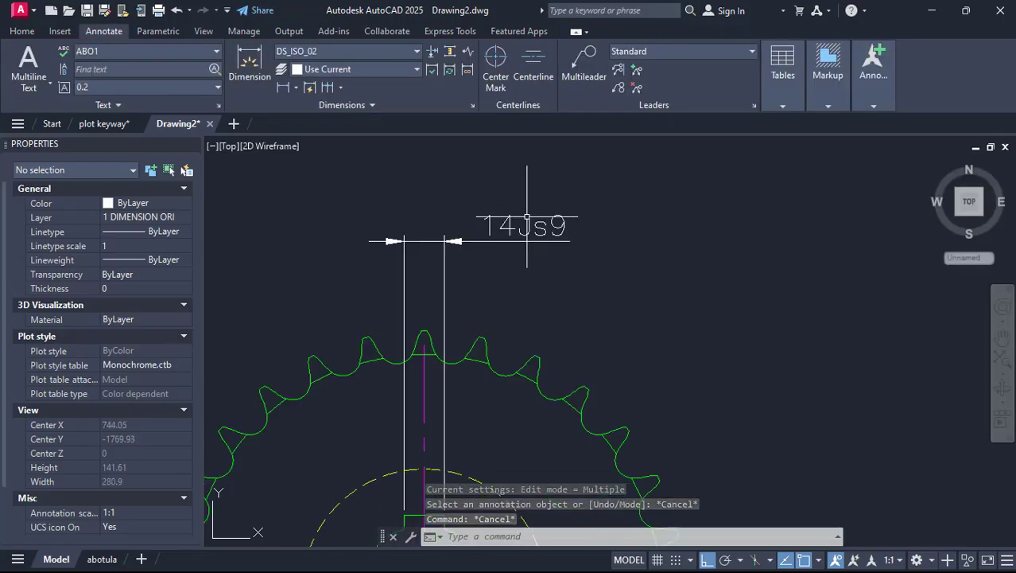
Add a vertical linear dimension for the keyway's depth from the bore circle's uppermost point to the keyway's upper corner, placed beside the sprocket.
scroll(453, 398, "up", 4)
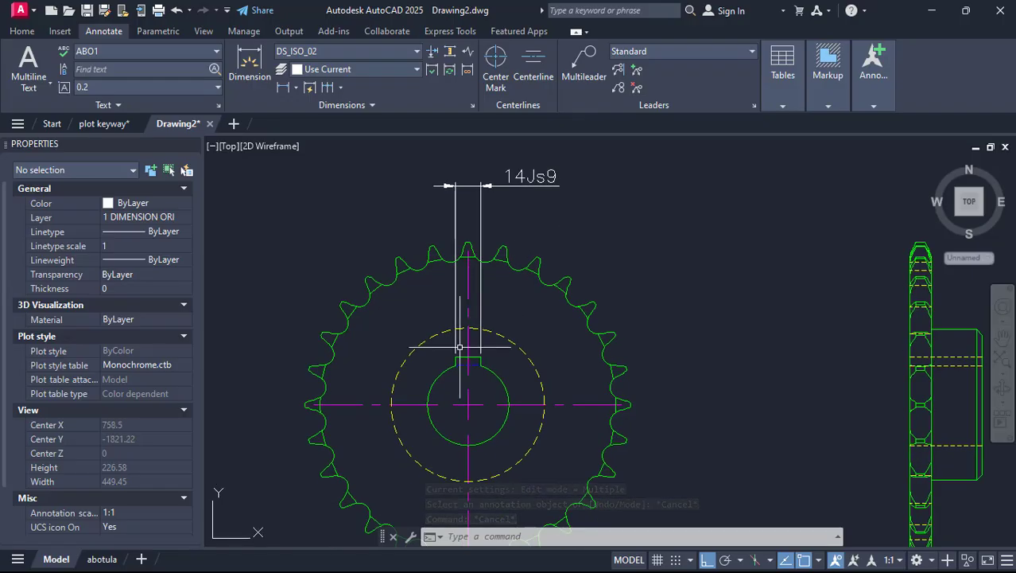
scroll(461, 370, "down", 2)
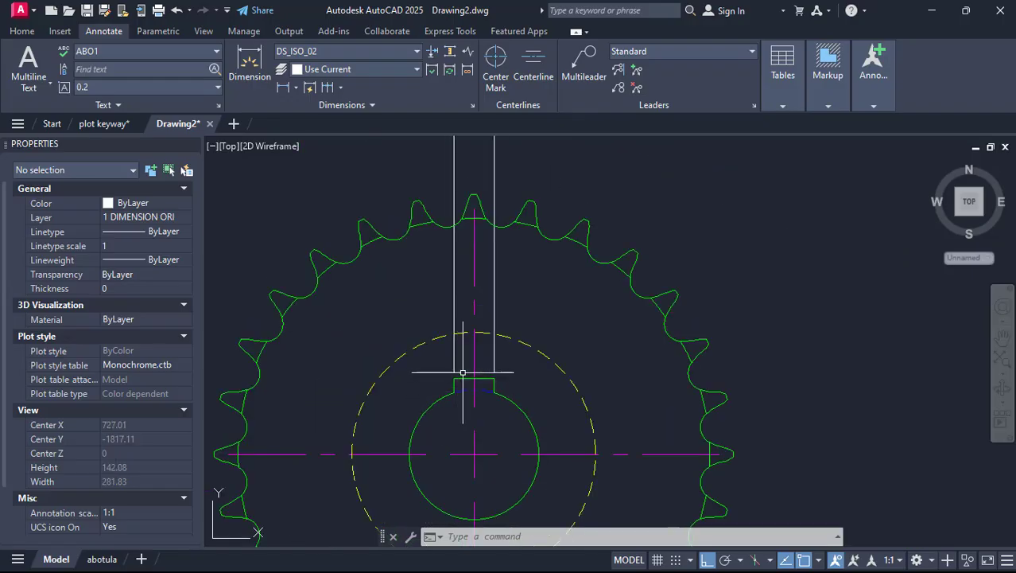
scroll(471, 362, "down", 2)
middle_click_drag(474, 363, 492, 334)
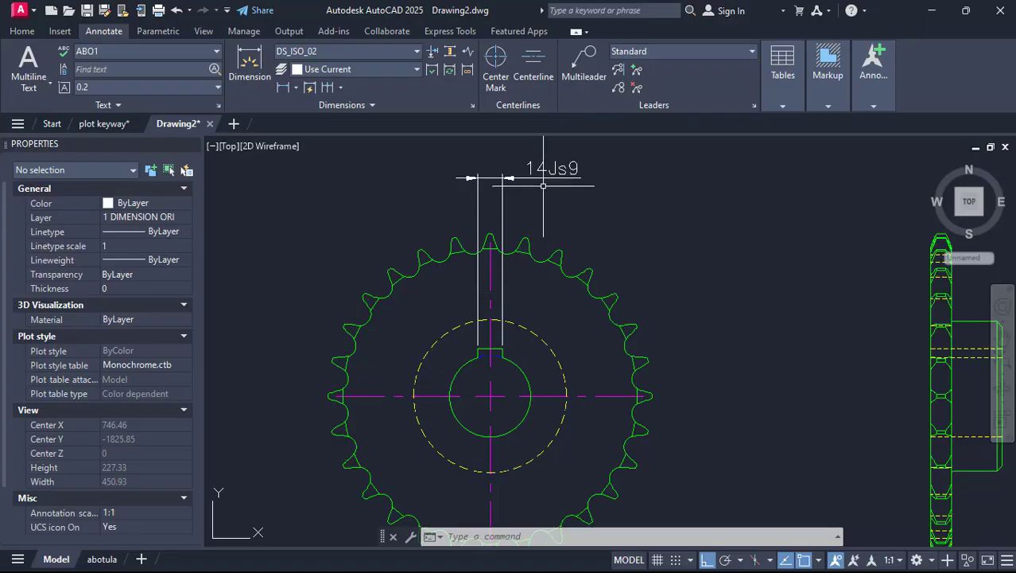
left_click(285, 89)
scroll(504, 368, "up", 6)
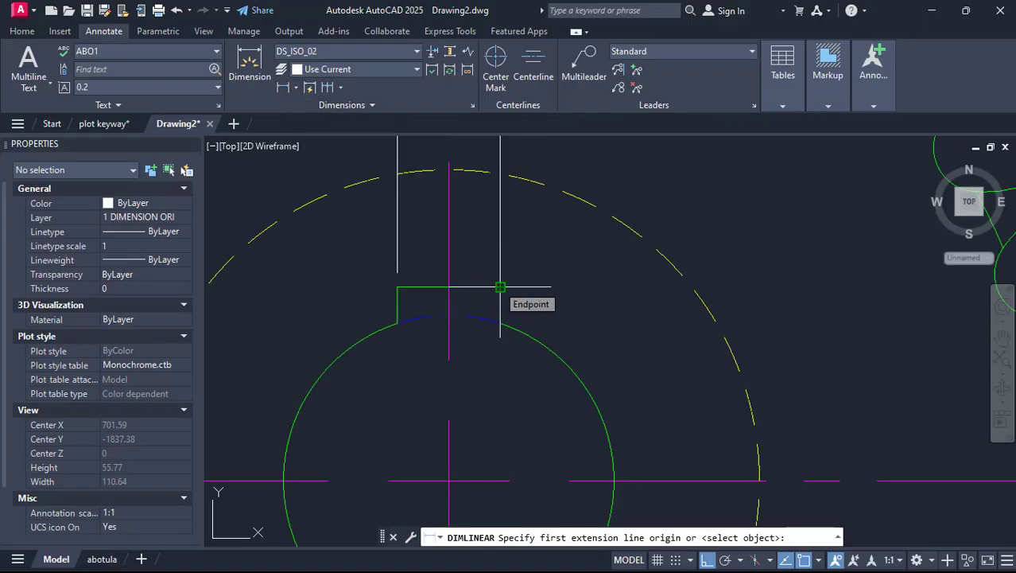
scroll(470, 291, "up", 6)
left_click(439, 301)
scroll(439, 300, "down", 4)
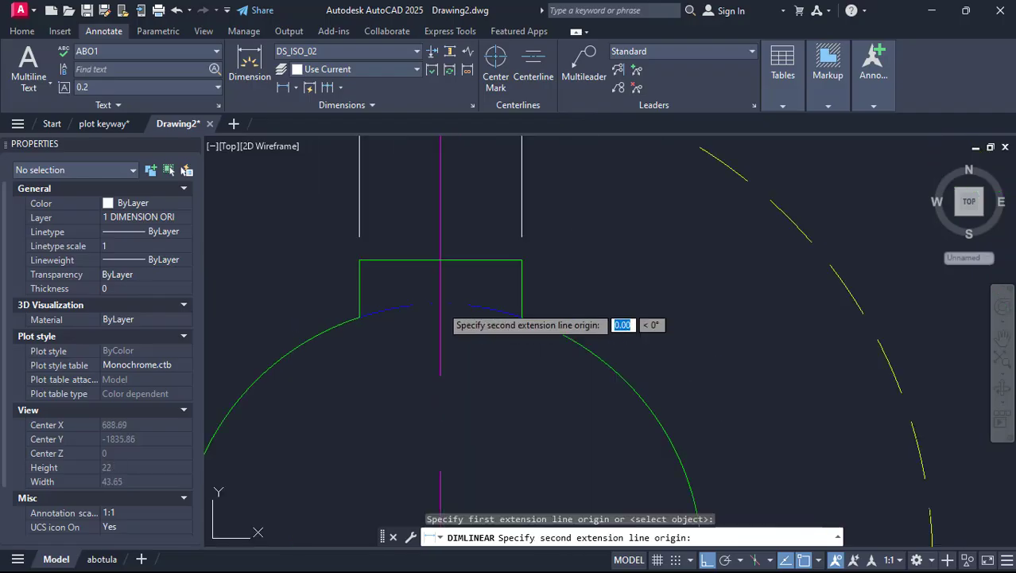
left_click(521, 259)
scroll(522, 259, "down", 8)
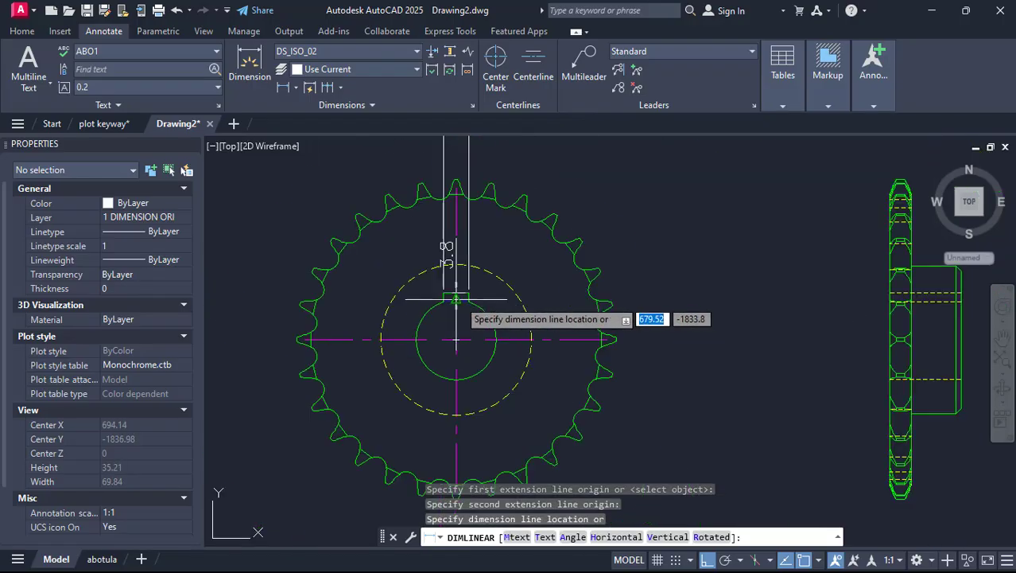
left_click(669, 282)
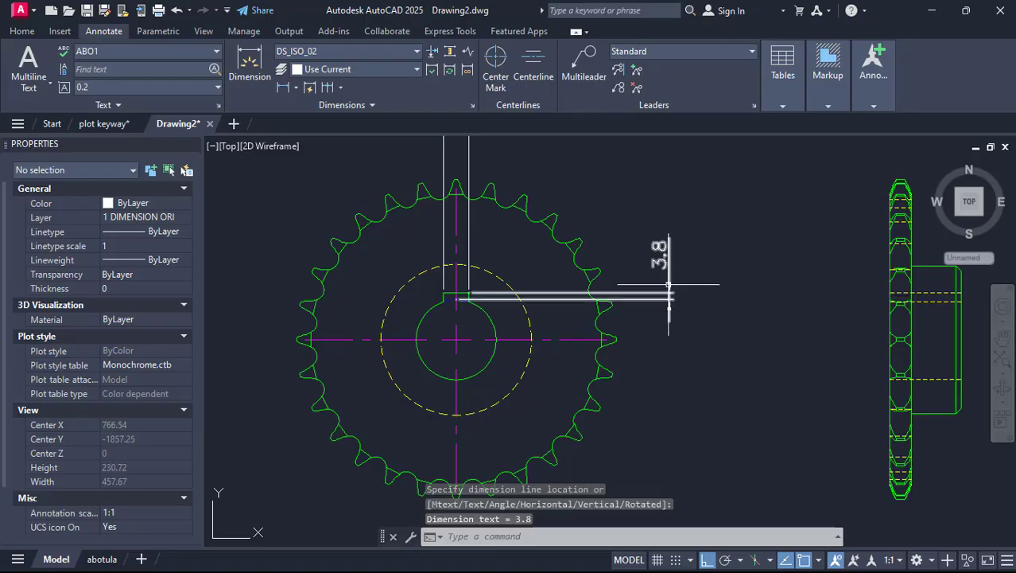
scroll(681, 254, "up", 2)
scroll(708, 260, "down", 3)
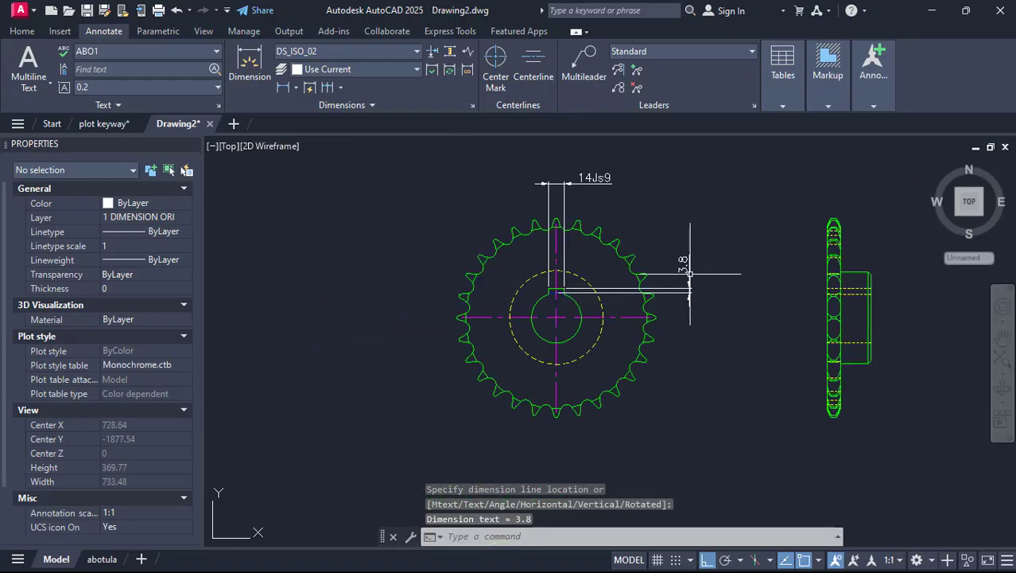
left_click(677, 274)
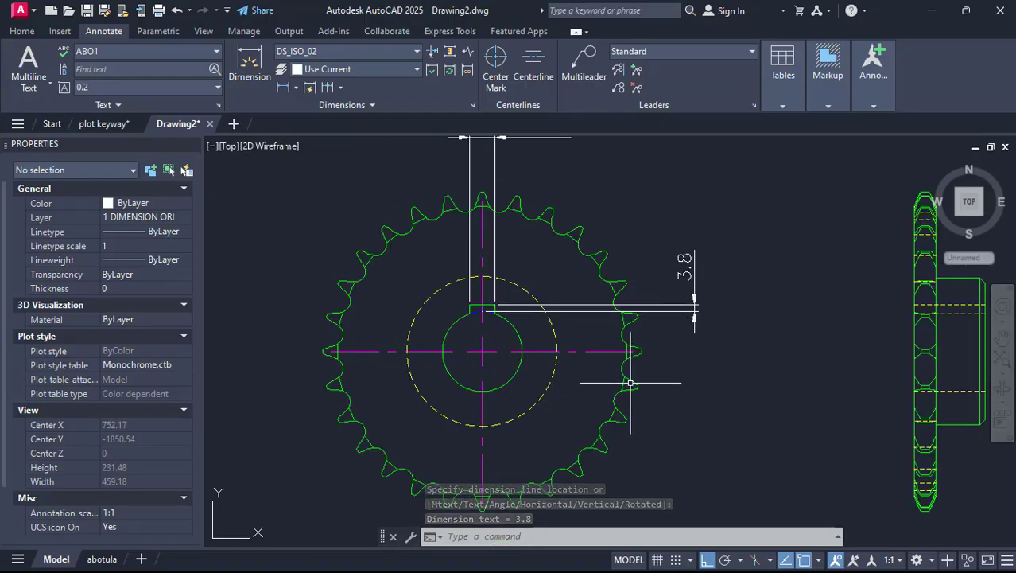
Look up the t2 depth tolerance for the 14×9 key in the browser's key groove table, and return to the AutoCAD sprocket drawing.
key("super")
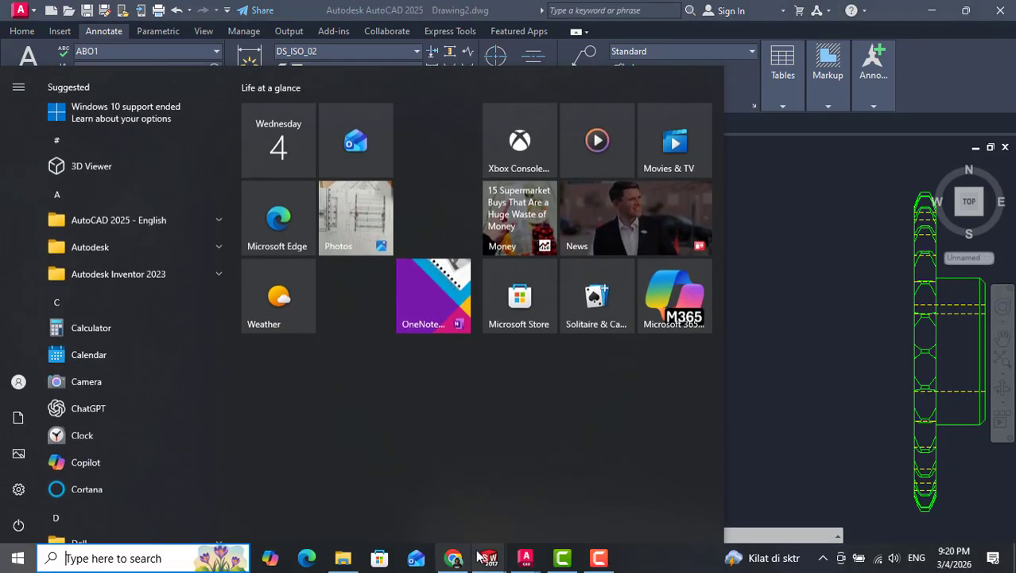
left_click(454, 556)
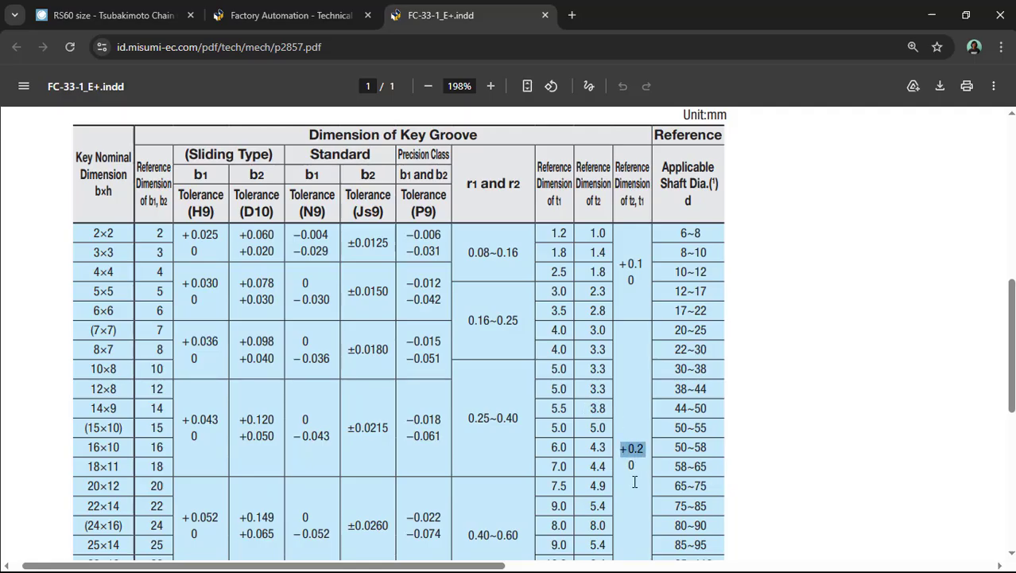
left_click(628, 470)
left_click(931, 15)
scroll(678, 448, "down", 6)
left_click(768, 339)
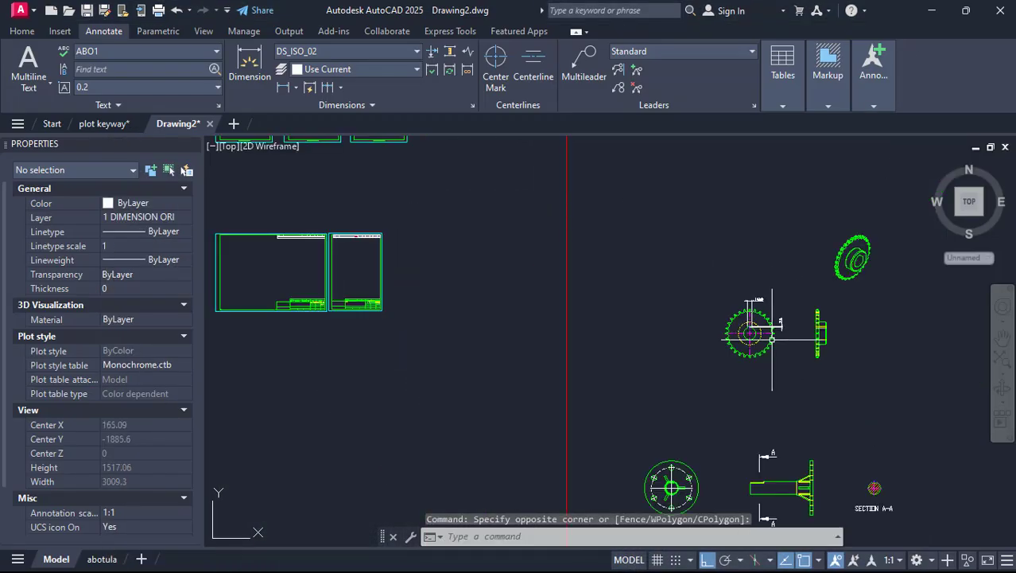
Examine the general tolerances table in the drawing template's title block, including the ranges and their ± values.
scroll(343, 280, "up", 4)
scroll(343, 280, "up", 6)
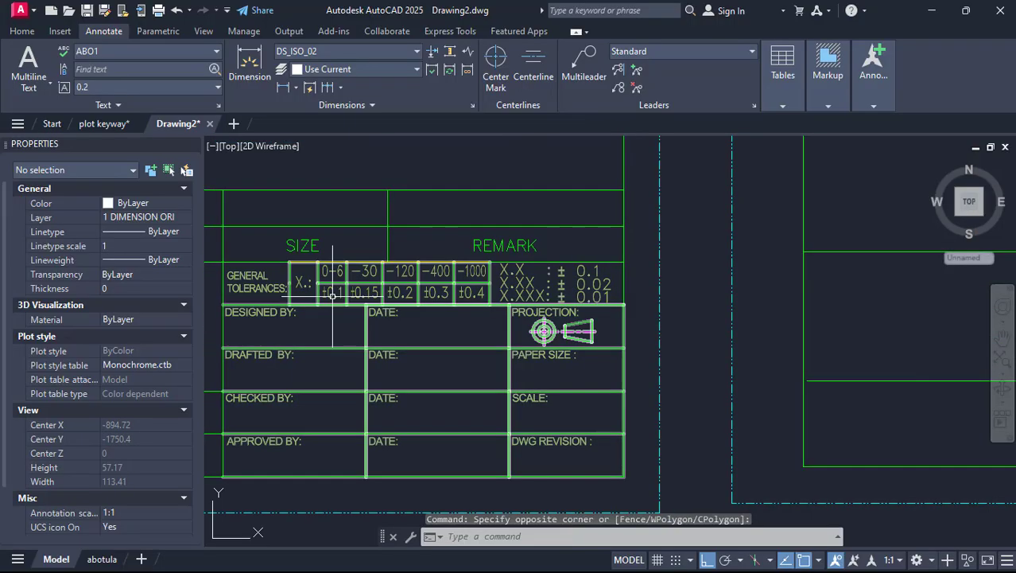
scroll(287, 312, "up", 4)
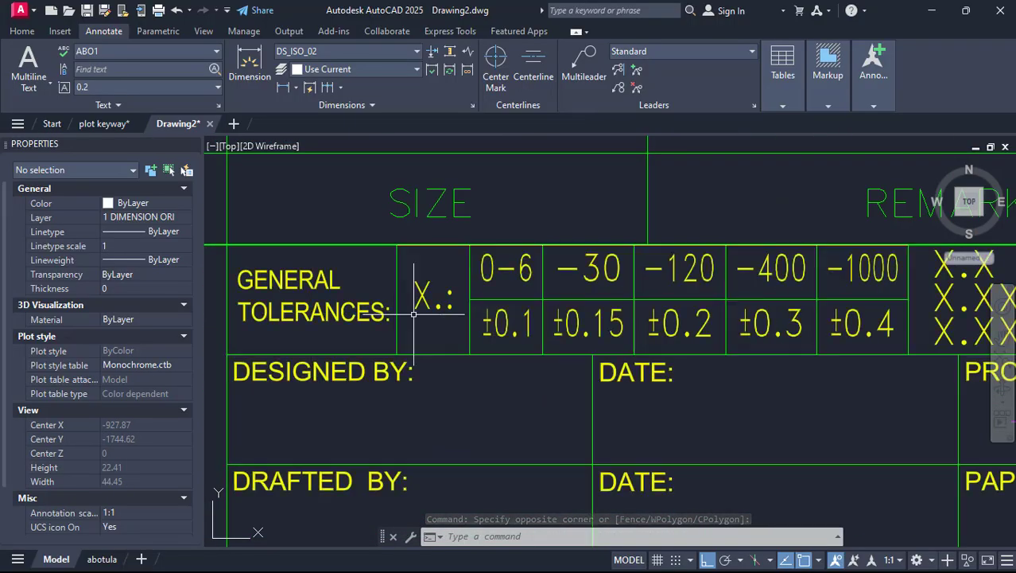
scroll(416, 313, "down", 2)
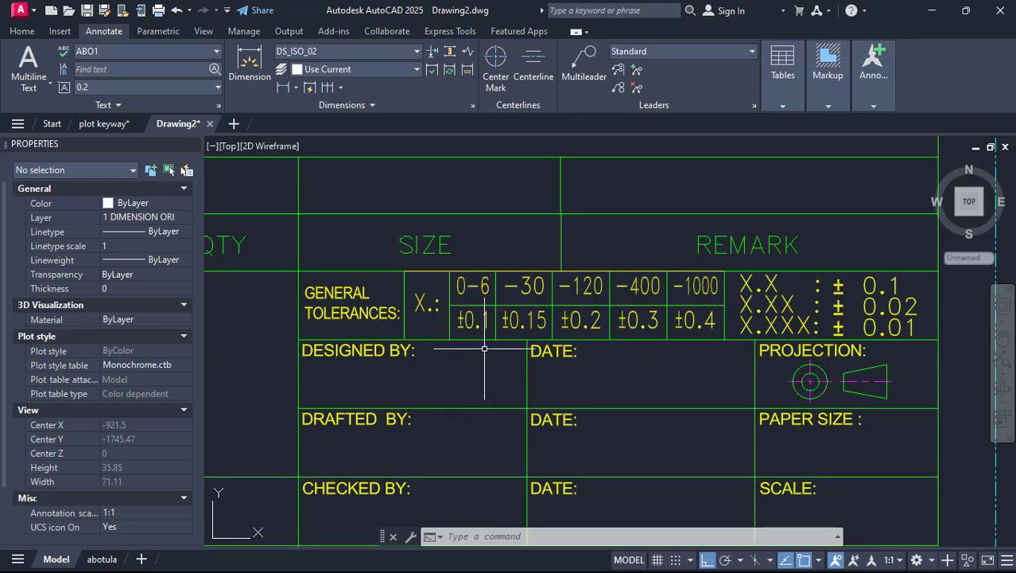
scroll(484, 348, "up", 2)
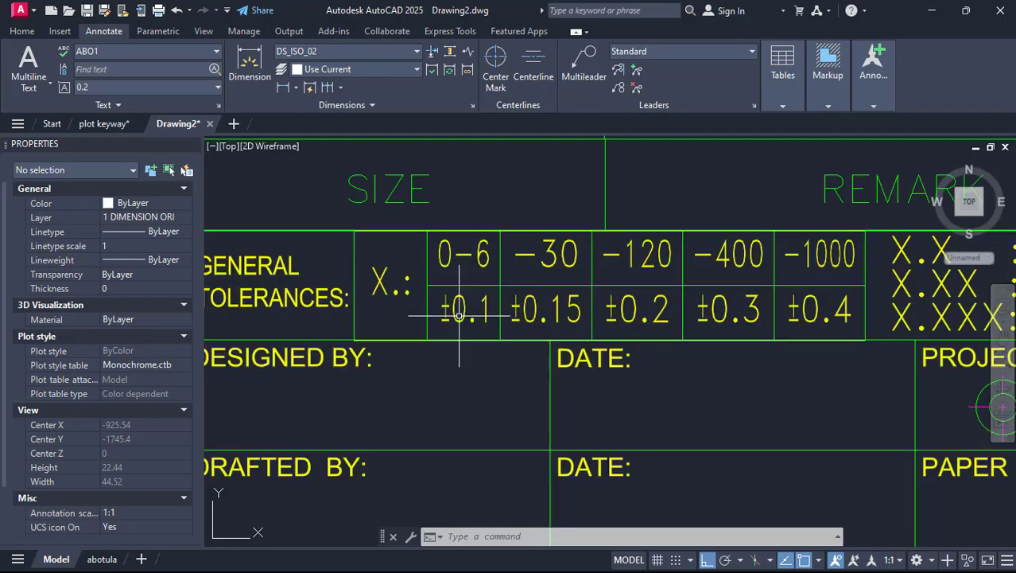
scroll(459, 316, "down", 2)
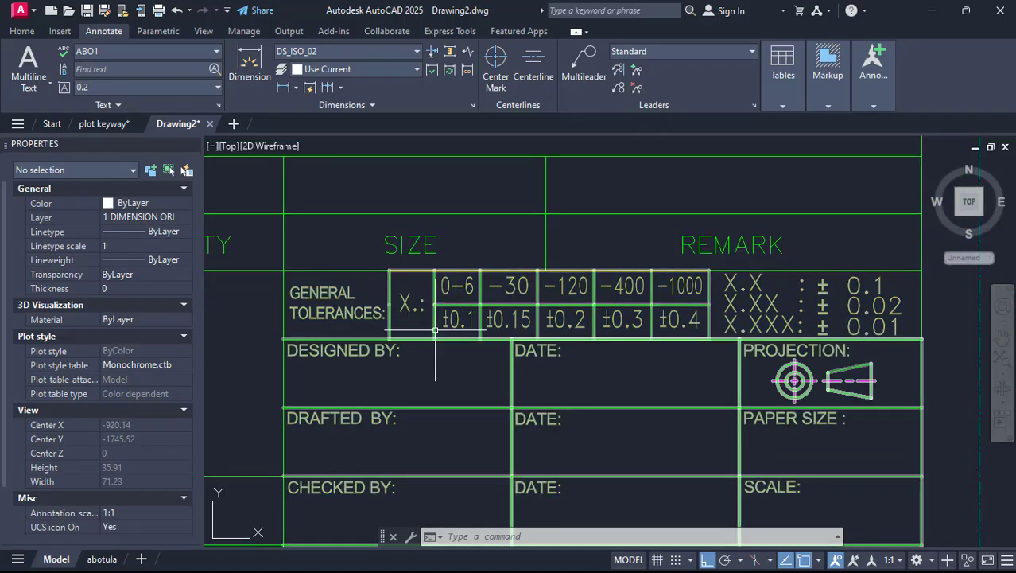
scroll(435, 330, "down", 14)
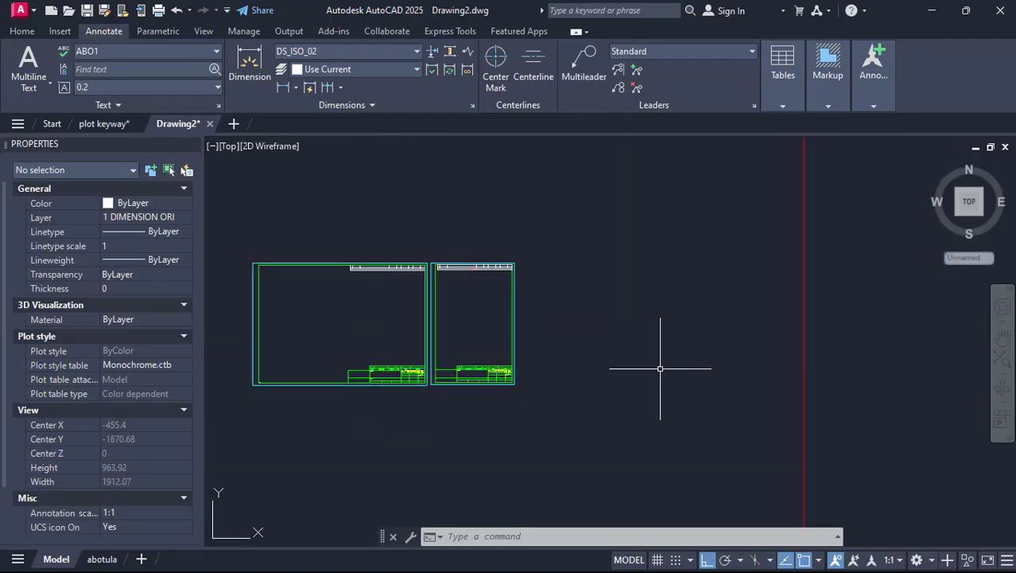
Set the tolerance display of the sprocket keyway's depth dimension to Deviation.
middle_click_drag(660, 368, 177, 390)
scroll(670, 425, "up", 6)
middle_click_drag(614, 462, 588, 361)
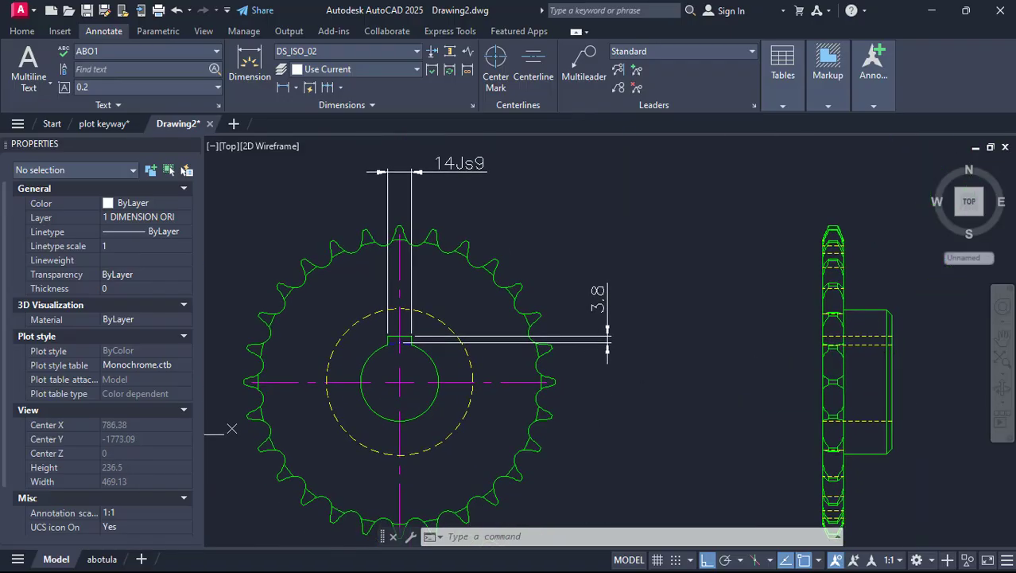
left_click(620, 304)
left_click(588, 301)
scroll(83, 436, "down", 15)
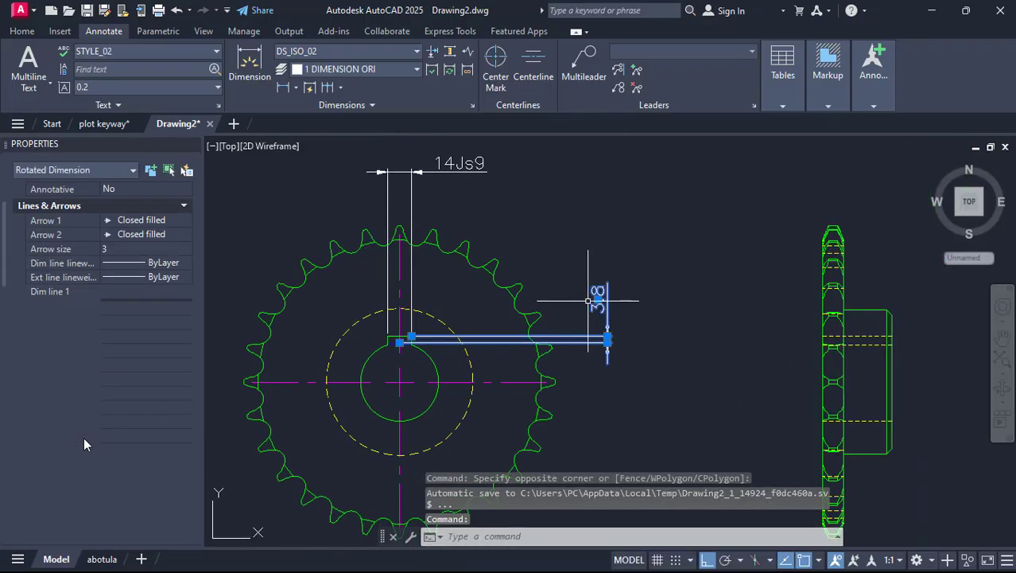
scroll(88, 382, "down", 8)
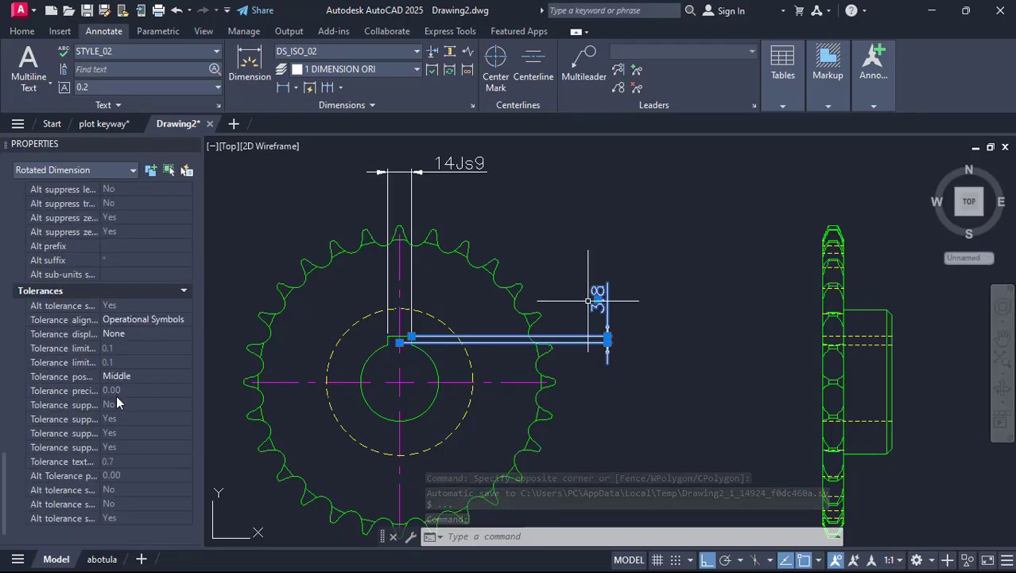
scroll(118, 398, "down", 2)
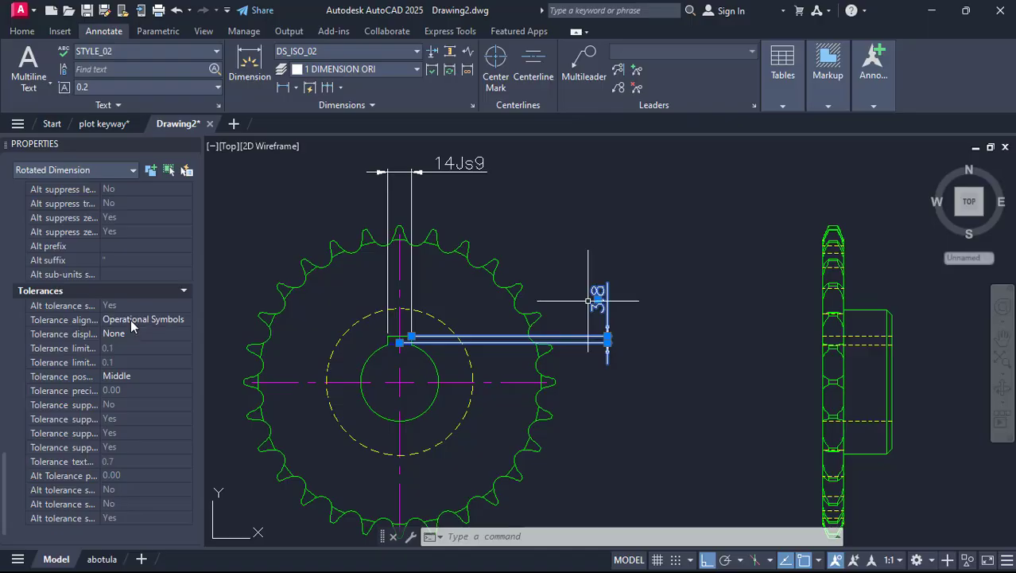
left_click(131, 321)
left_click(131, 320)
left_click(131, 330)
left_click(127, 339)
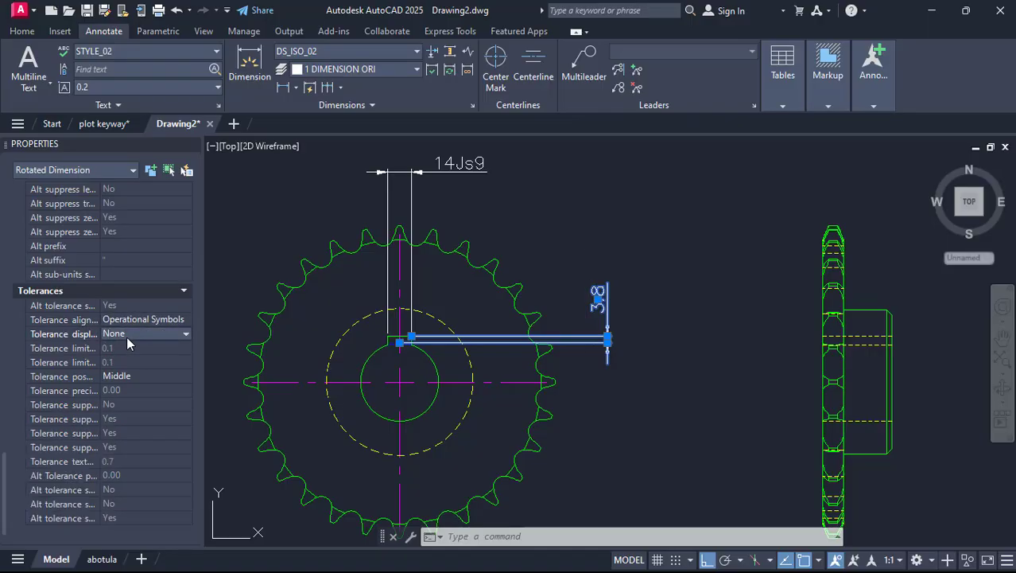
left_click(127, 337)
left_click(131, 375)
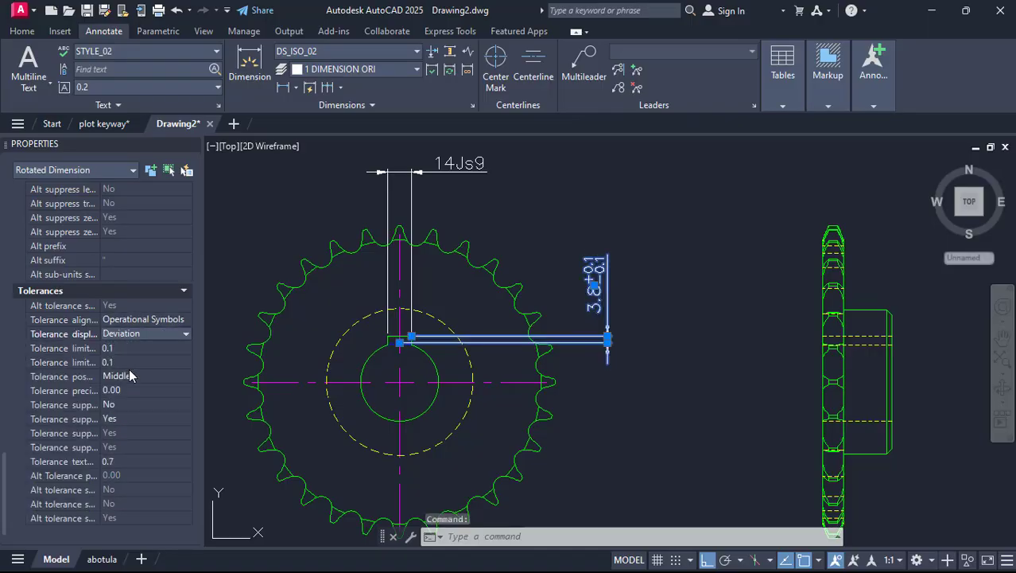
Set the keyway depth dimension's lower tolerance limit to 0 and upper limit to 0.2, and deselect it.
left_click(120, 349)
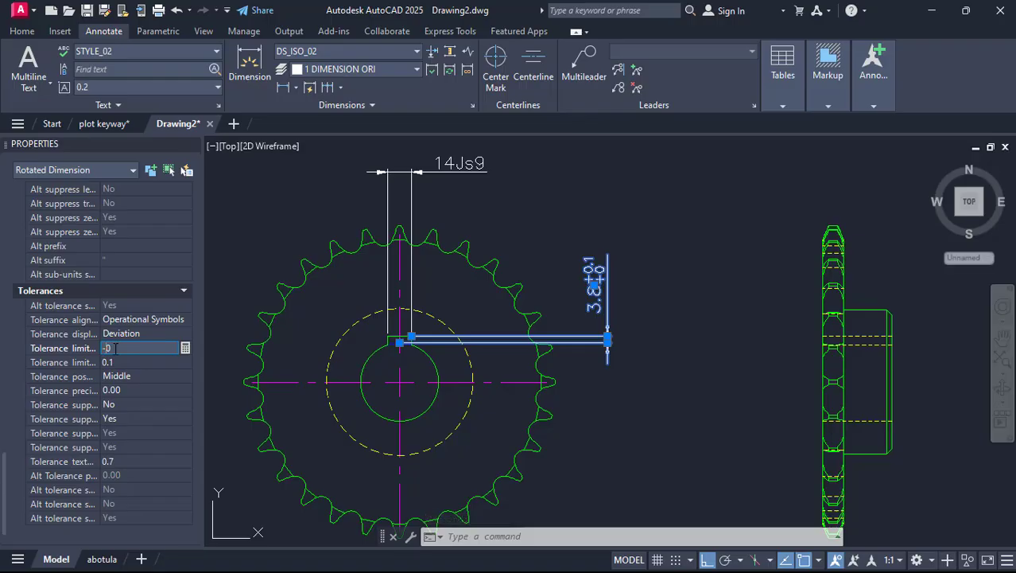
key("Tab")
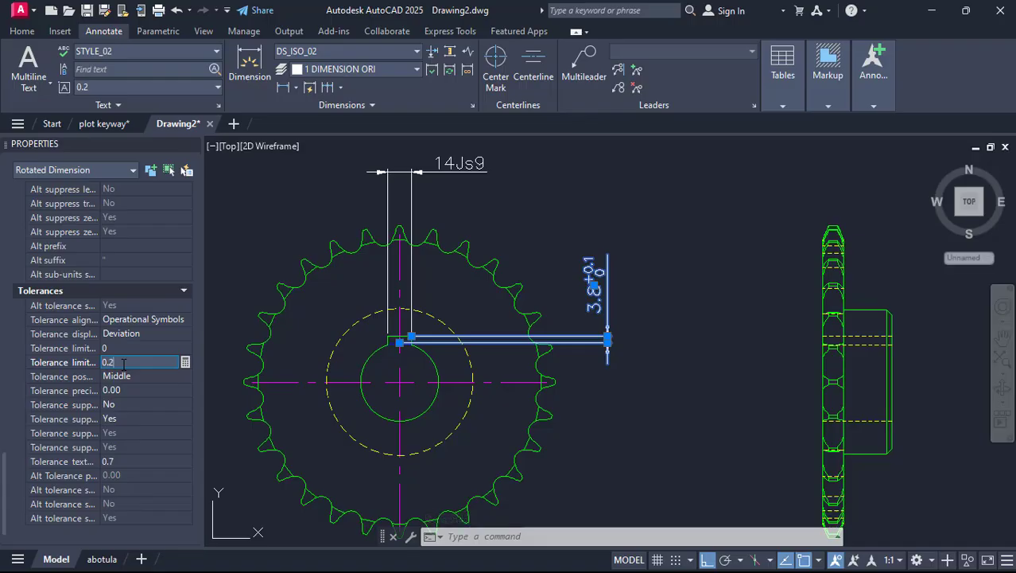
type("0.2")
key("Return")
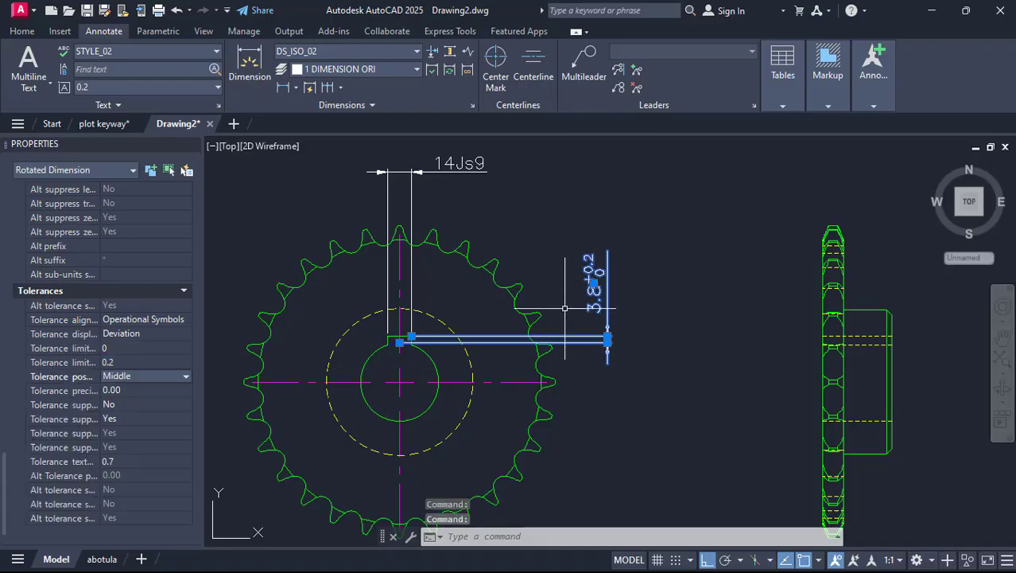
scroll(609, 326, "down", 2)
key("Escape")
scroll(586, 307, "up", 2)
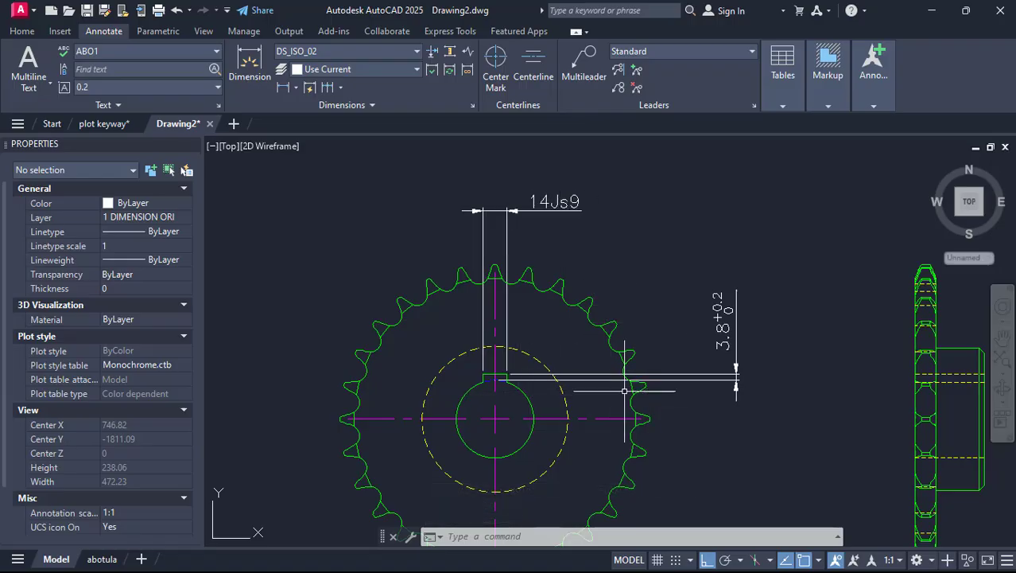
Review the sprocket's keyway width and depth dimensions, and go to the flanged shaft's Section A-A view.
scroll(611, 387, "up", 2)
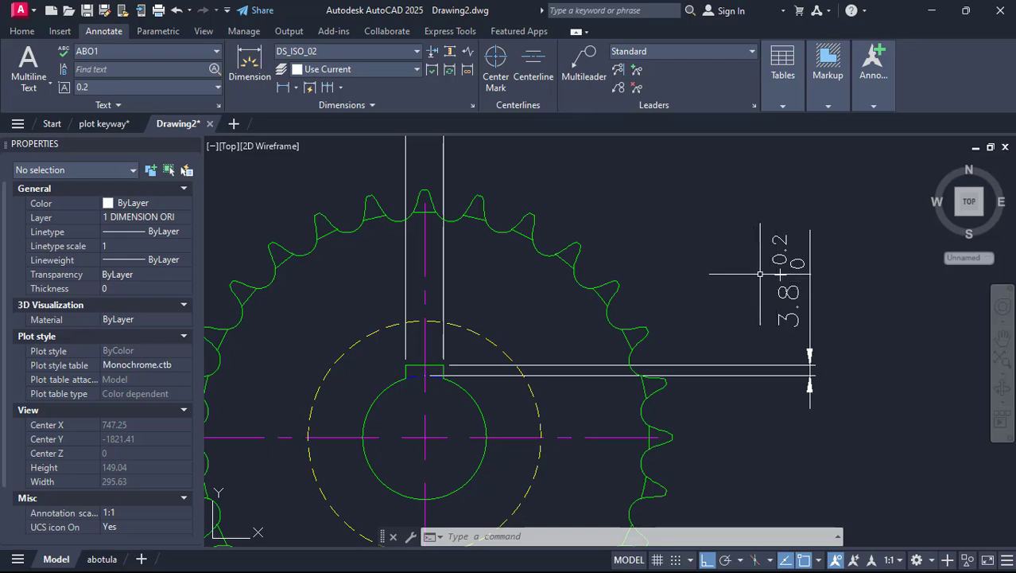
scroll(761, 308, "down", 2)
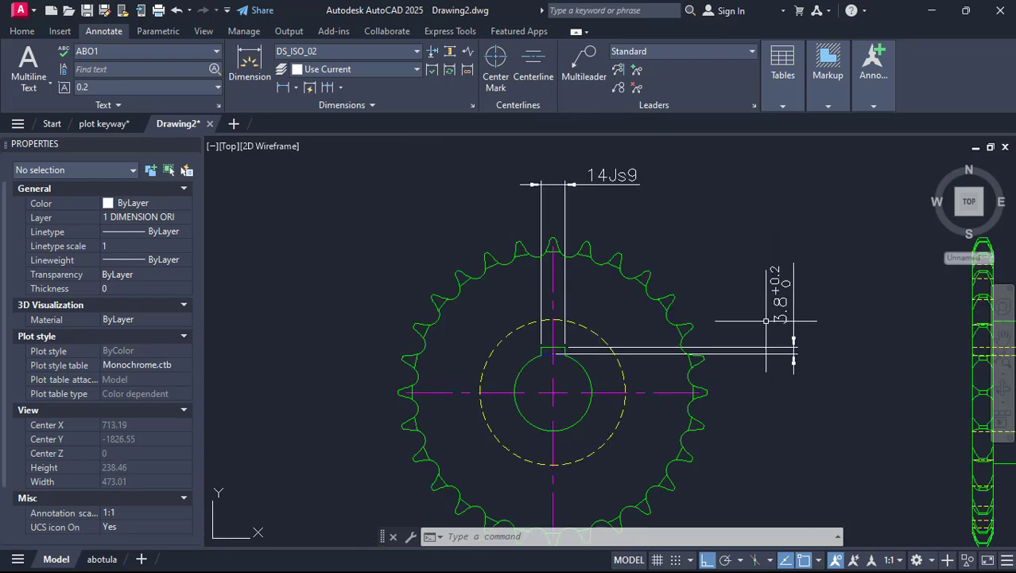
scroll(787, 287, "up", 2)
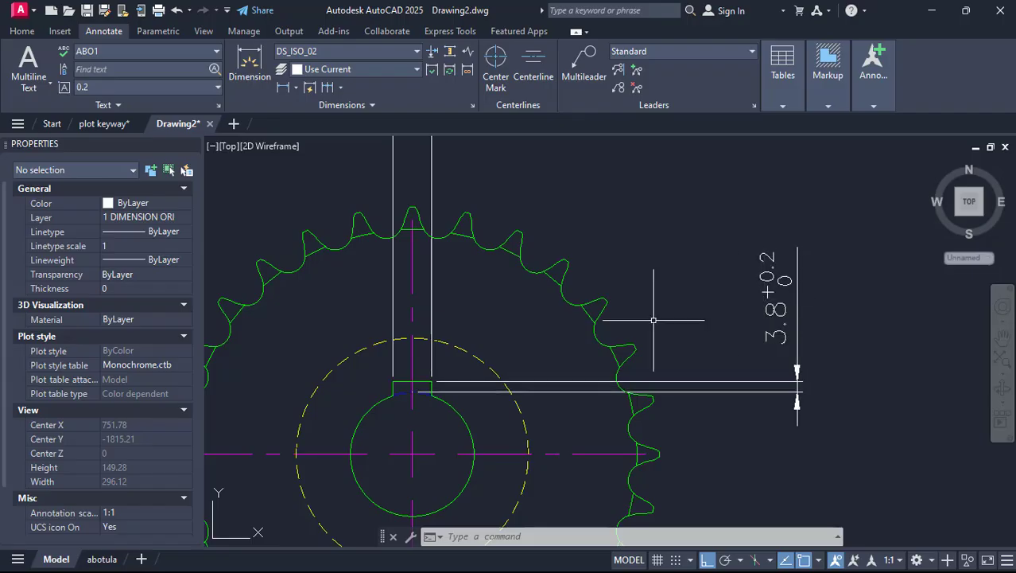
scroll(570, 320, "down", 2)
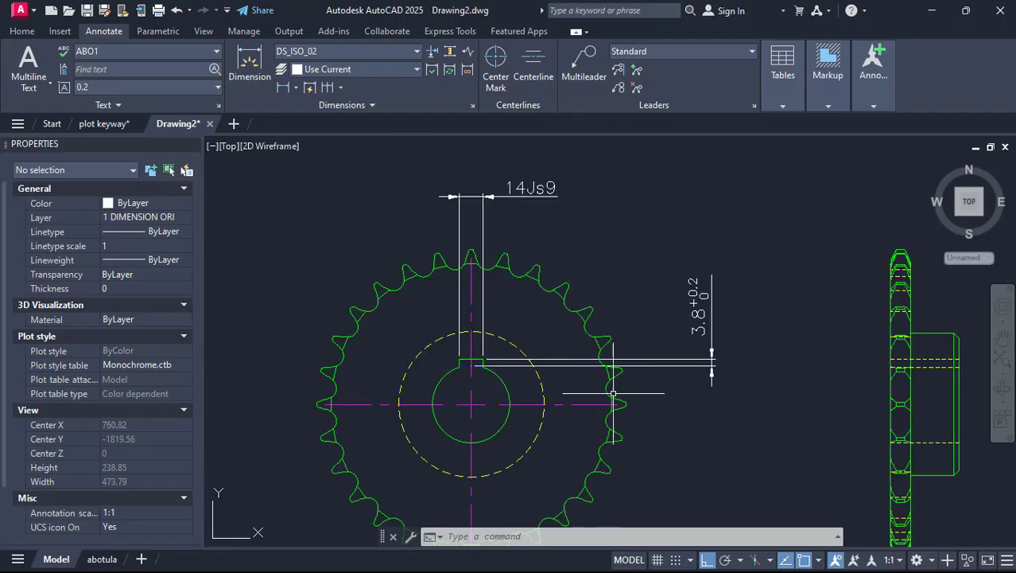
mouse_move(609, 397)
middle_mouse_down()
mouse_move(585, 348)
mouse_move(574, 365)
mouse_move(540, 331)
middle_mouse_up()
scroll(540, 331, "down", 1)
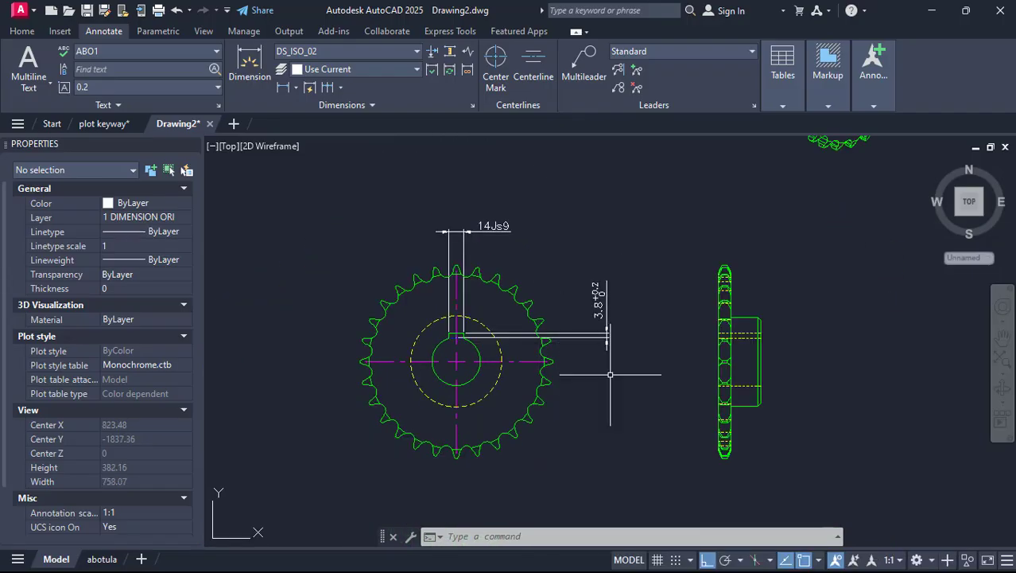
scroll(665, 412, "down", 1)
mouse_move(659, 410)
middle_mouse_down()
mouse_move(529, 321)
mouse_move(483, 304)
middle_mouse_up()
mouse_move(513, 409)
middle_mouse_down()
mouse_move(504, 370)
mouse_move(551, 404)
mouse_move(578, 443)
mouse_move(515, 330)
mouse_move(530, 320)
middle_mouse_up()
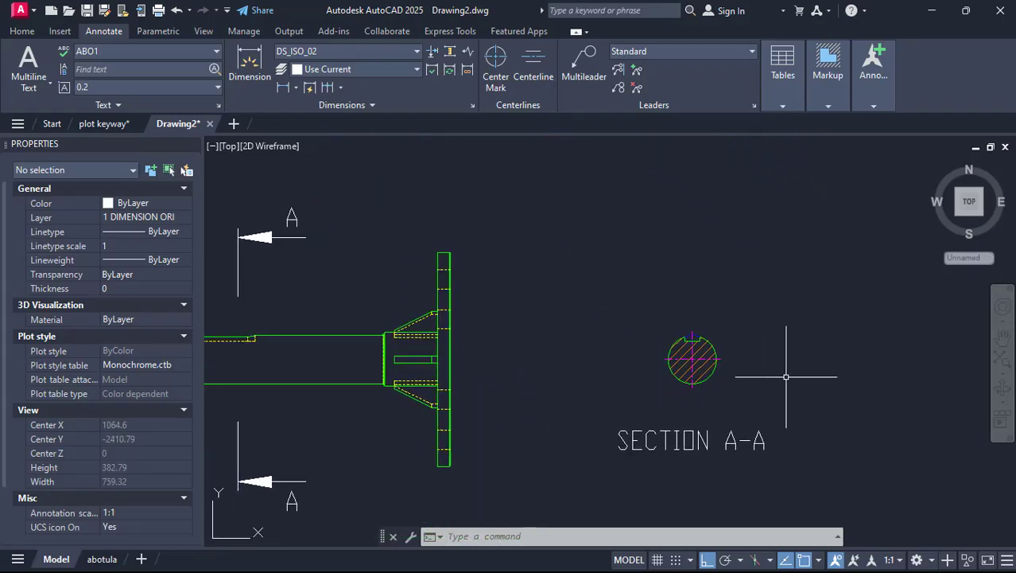
scroll(783, 374, "up", 2)
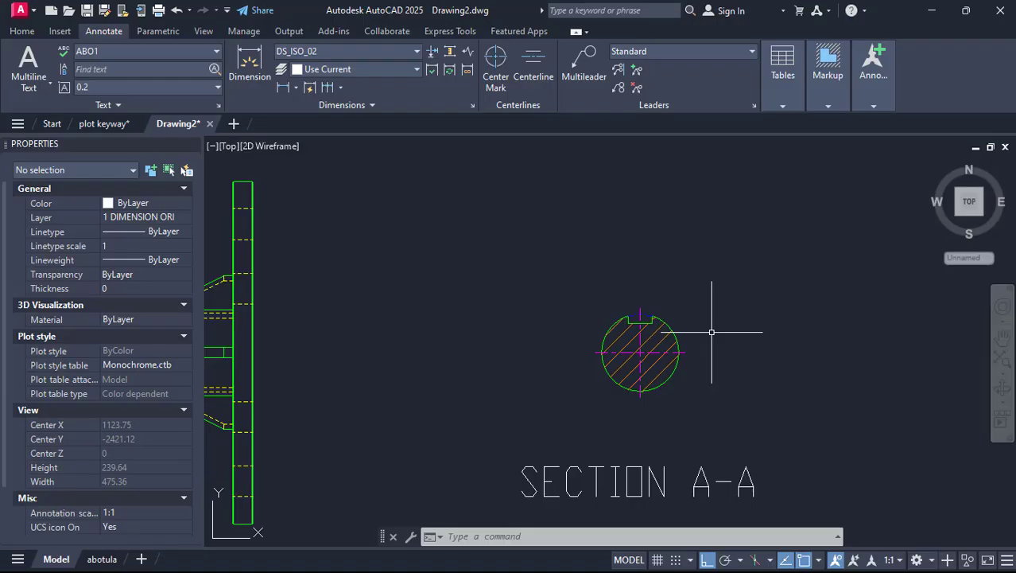
Look up the standard b1 tolerance class for the shaft groove in the browser's key groove table, and return to the AutoCAD drawing.
key("super")
left_click(454, 562)
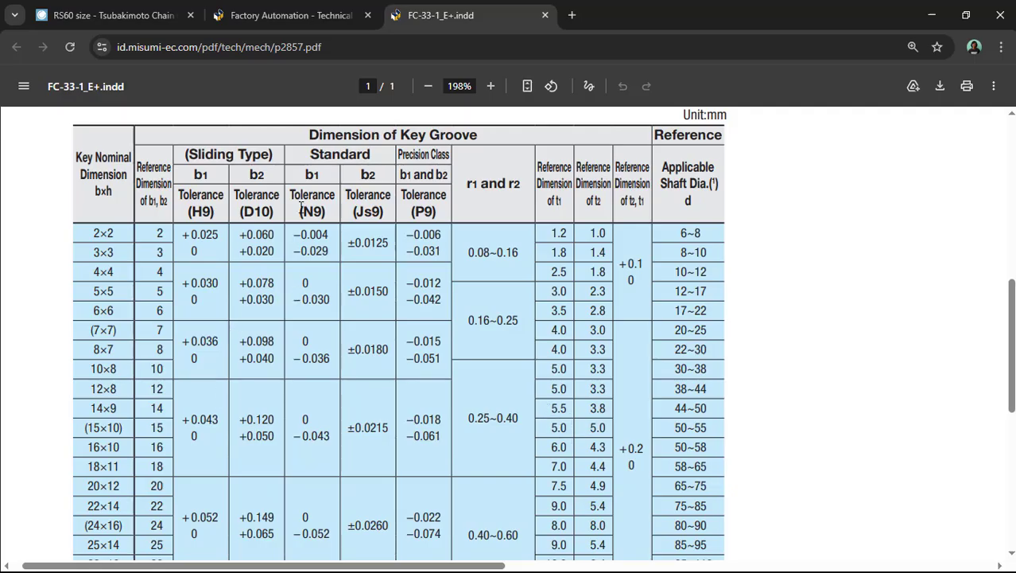
scroll(605, 318, "up", 5)
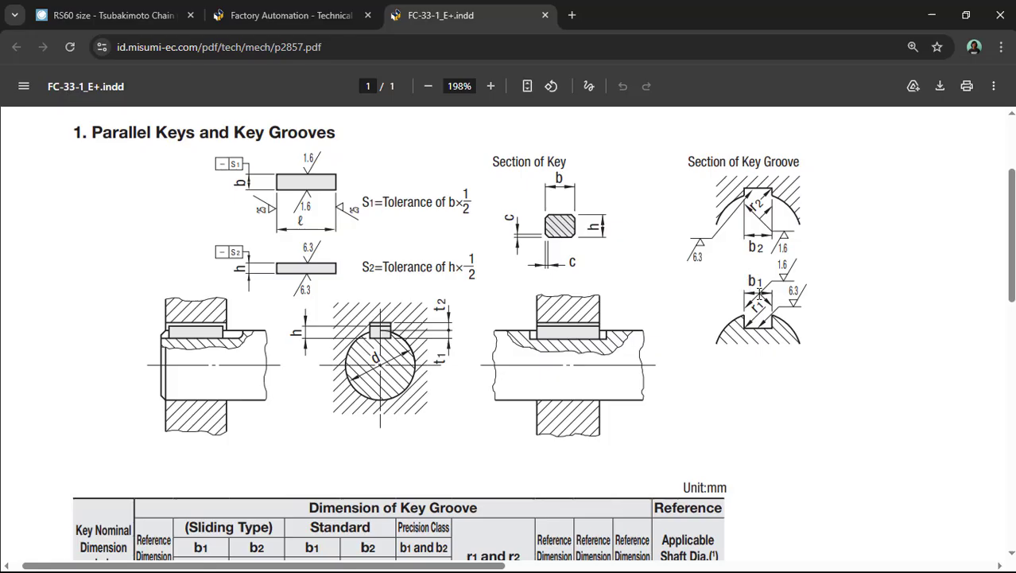
scroll(268, 350, "down", 4)
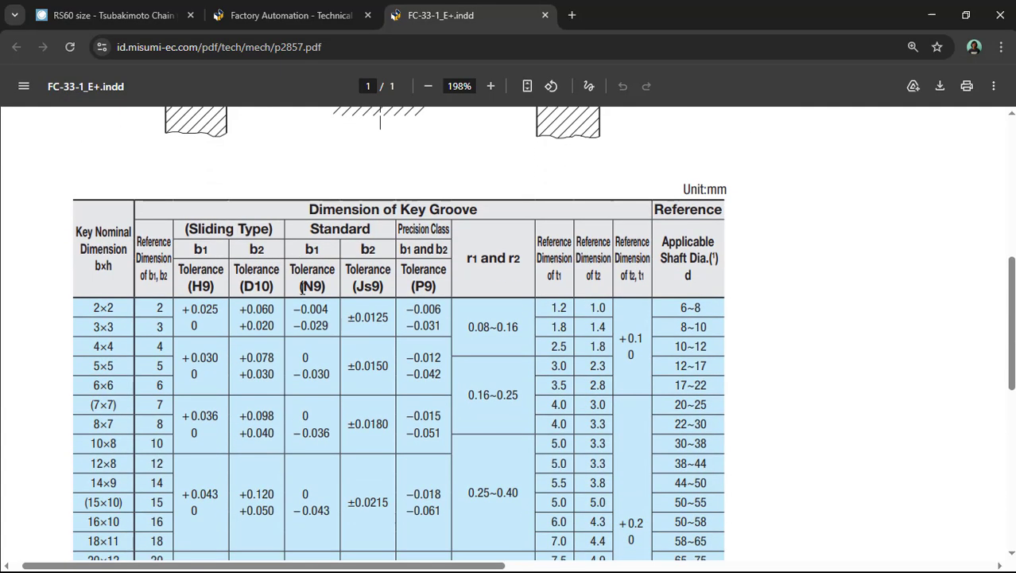
left_click_drag(300, 286, 322, 296)
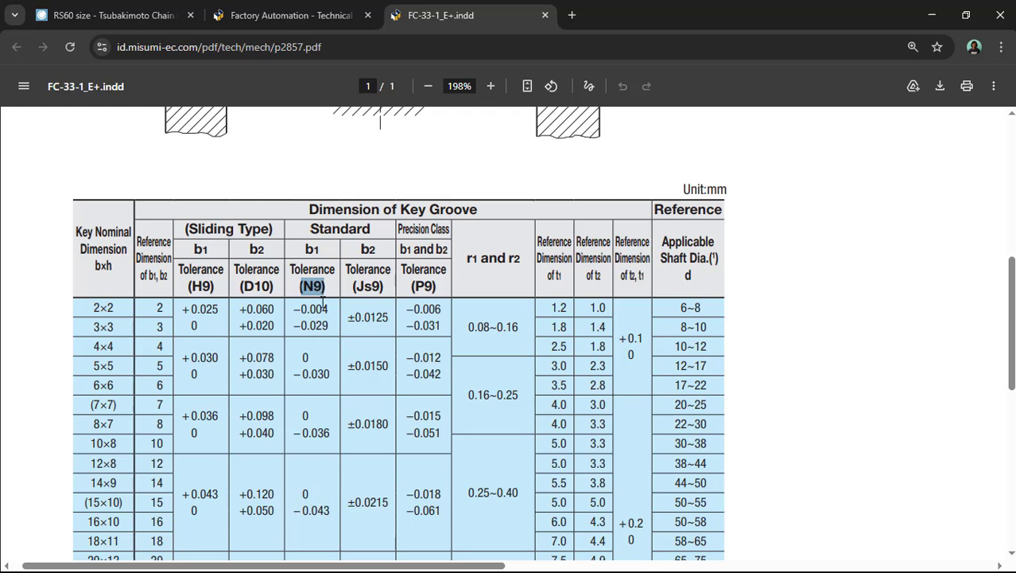
left_click(932, 14)
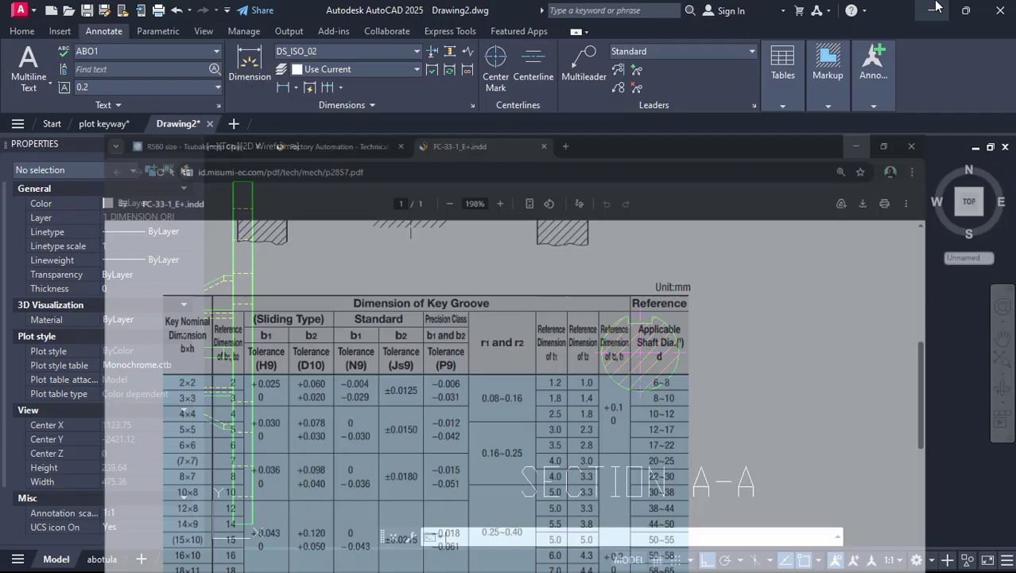
Add a horizontal linear dimension for the key groove's width in Section A-A, placed above the shaft circle.
left_click(284, 88)
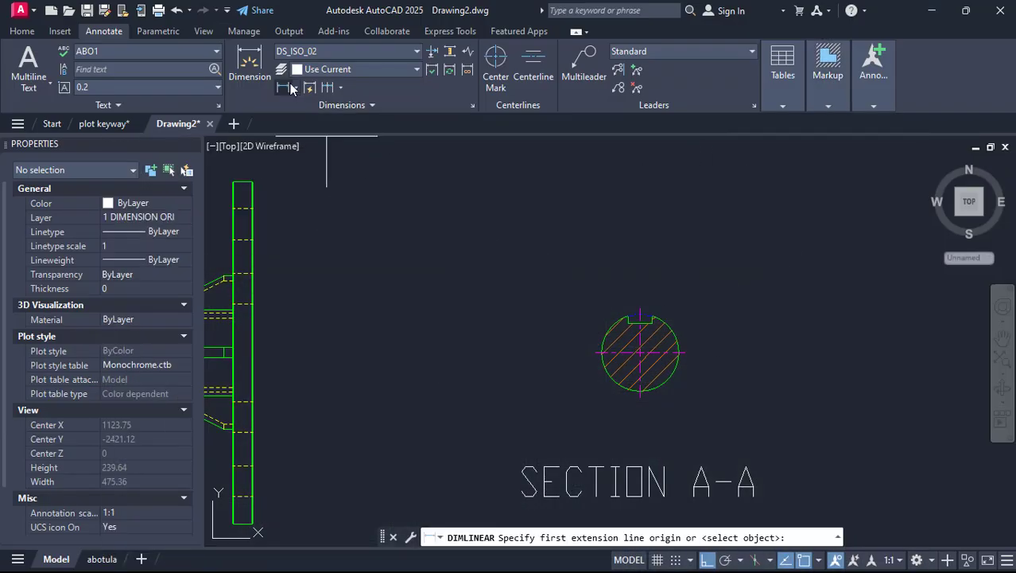
left_click(285, 87)
scroll(625, 281, "up", 4)
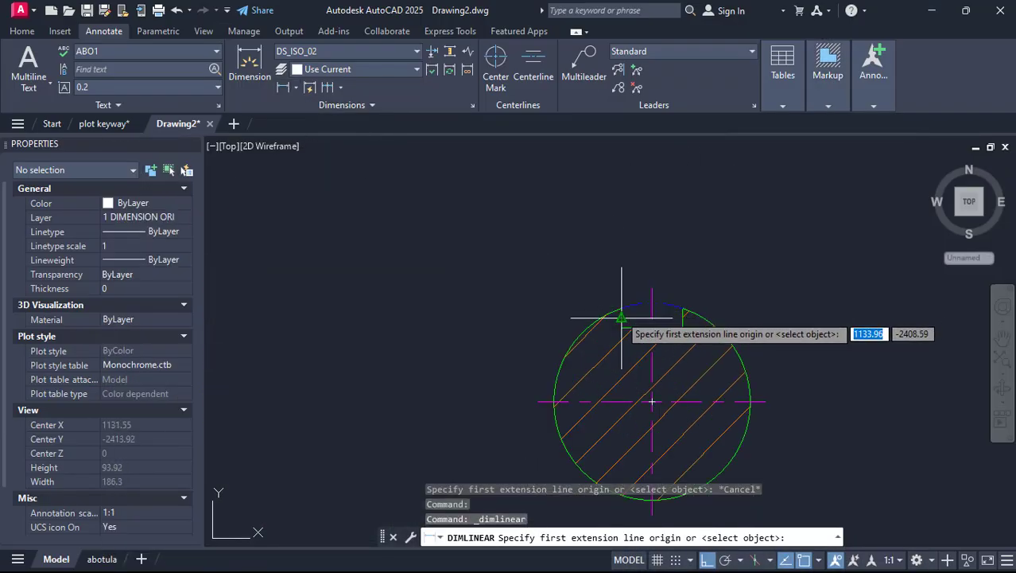
left_click(620, 308)
left_click(682, 307)
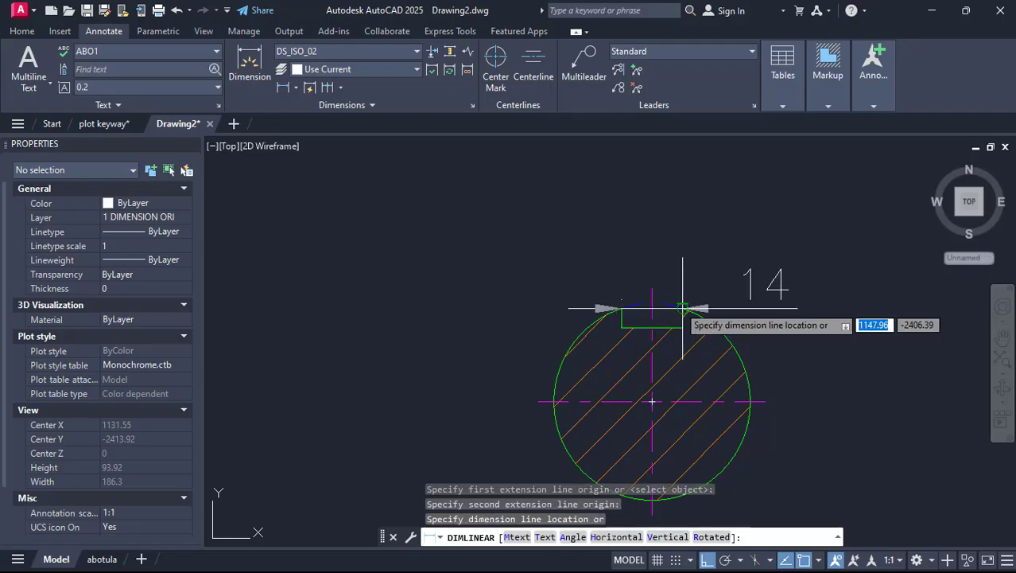
scroll(668, 303, "down", 6)
left_click(681, 220)
scroll(681, 220, "up", 5)
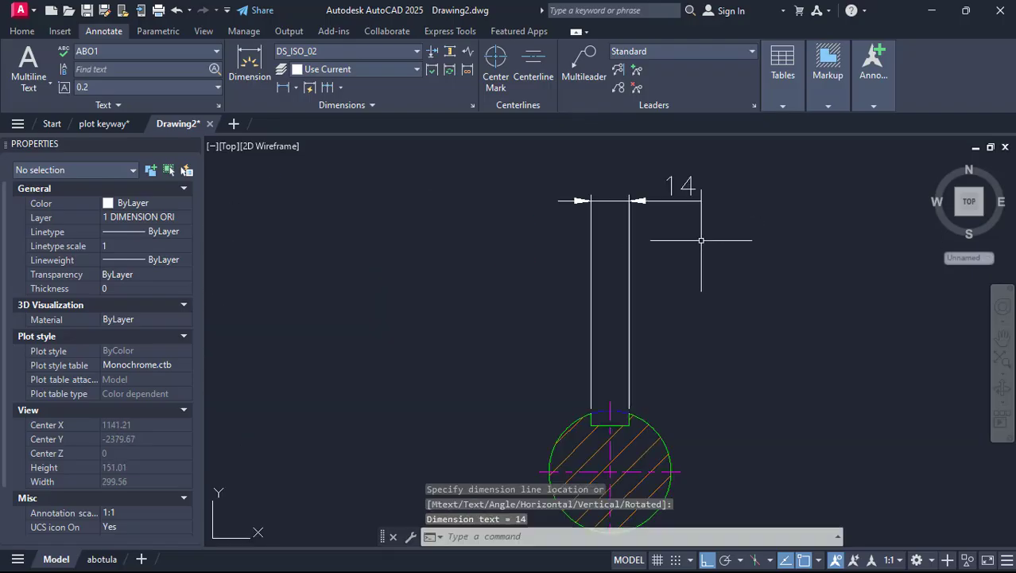
Edit the Section A-A groove width dimension's text to read 14N9.
left_click(725, 178)
left_click(672, 200)
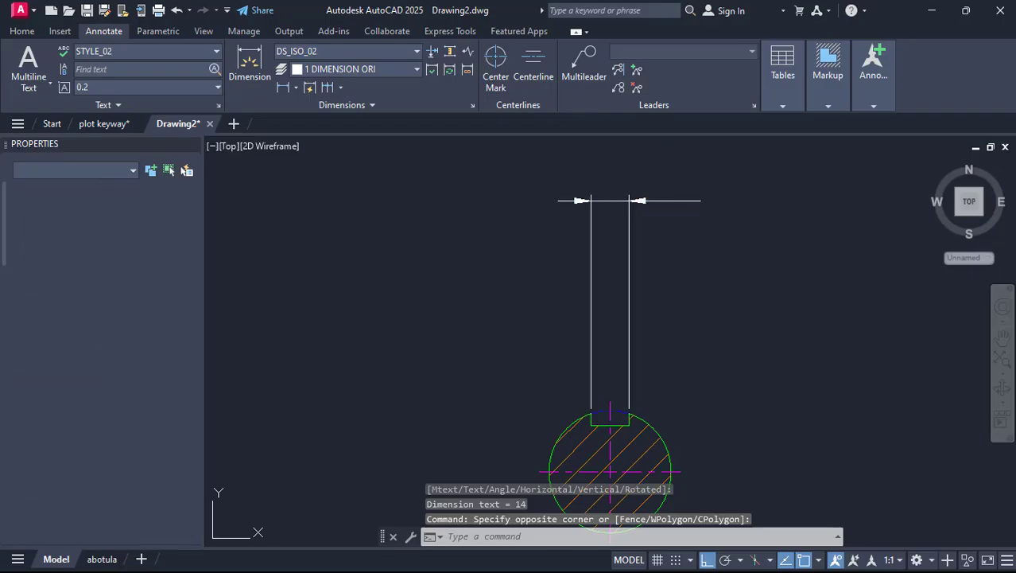
double_click(684, 185)
type("N9")
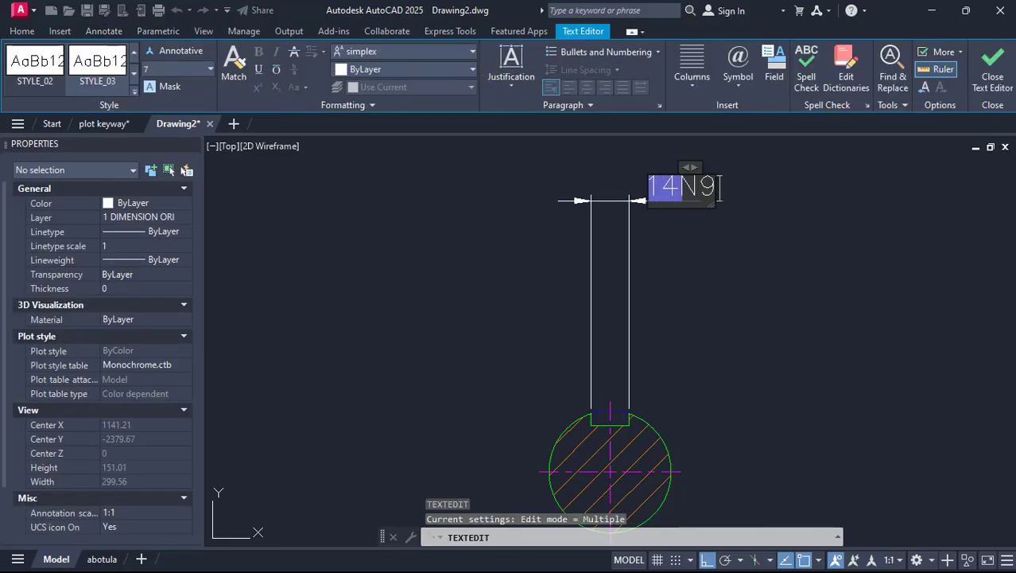
left_click(768, 297)
scroll(581, 171, "down", 4)
key("Escape")
key("Escape")
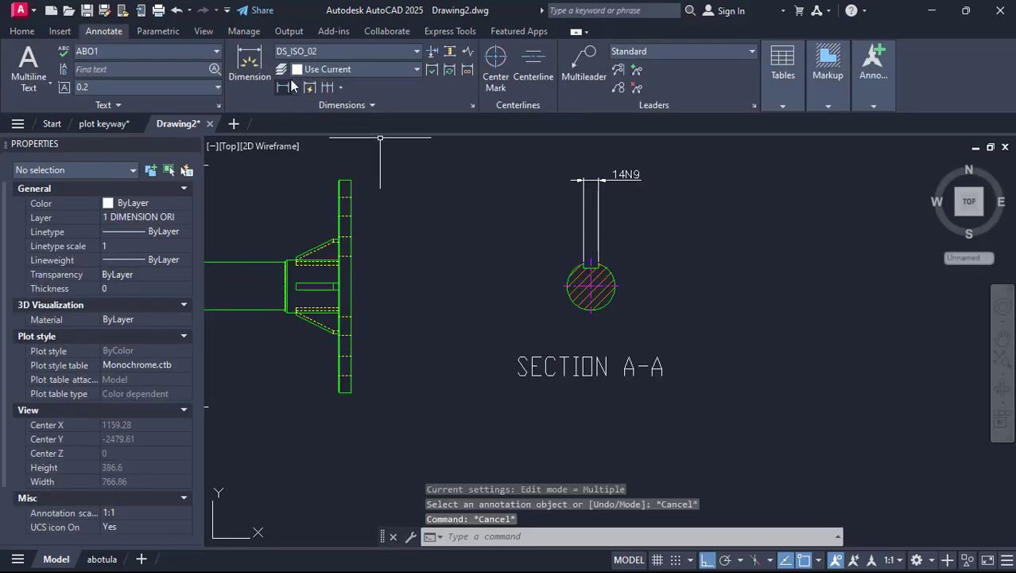
Add a vertical linear dimension for the key groove's depth in Section A-A, placed to the right of the shaft circle.
left_click(283, 87)
scroll(596, 269, "up", 8)
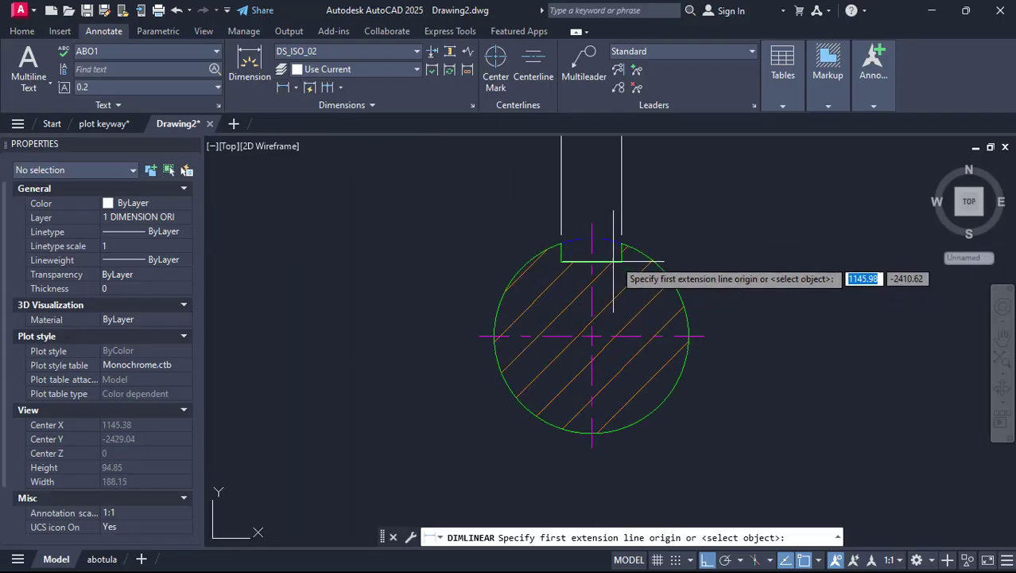
left_click(628, 269)
left_click(577, 230)
scroll(576, 239, "down", 4)
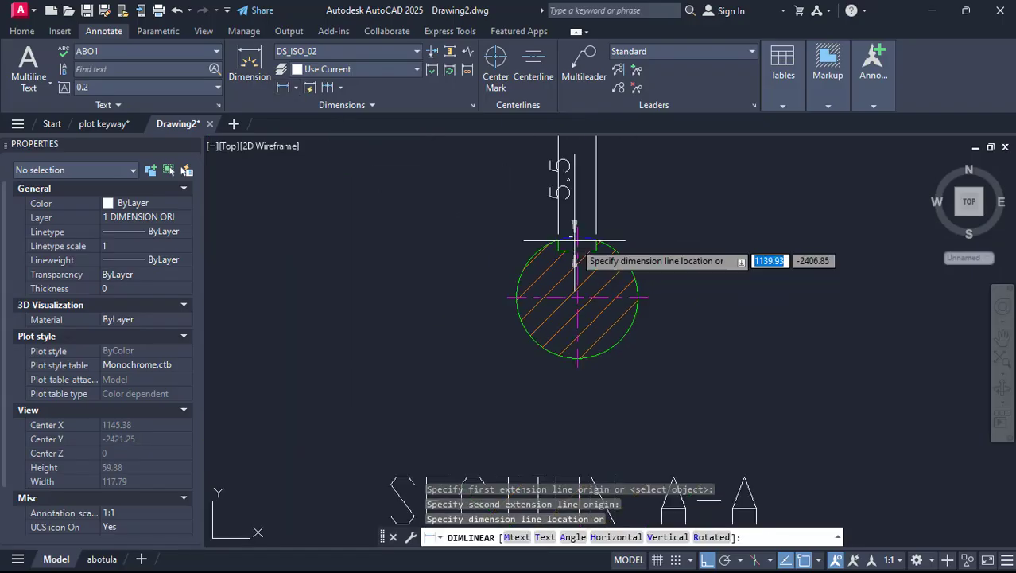
scroll(589, 278, "up", 5)
scroll(710, 264, "down", 9)
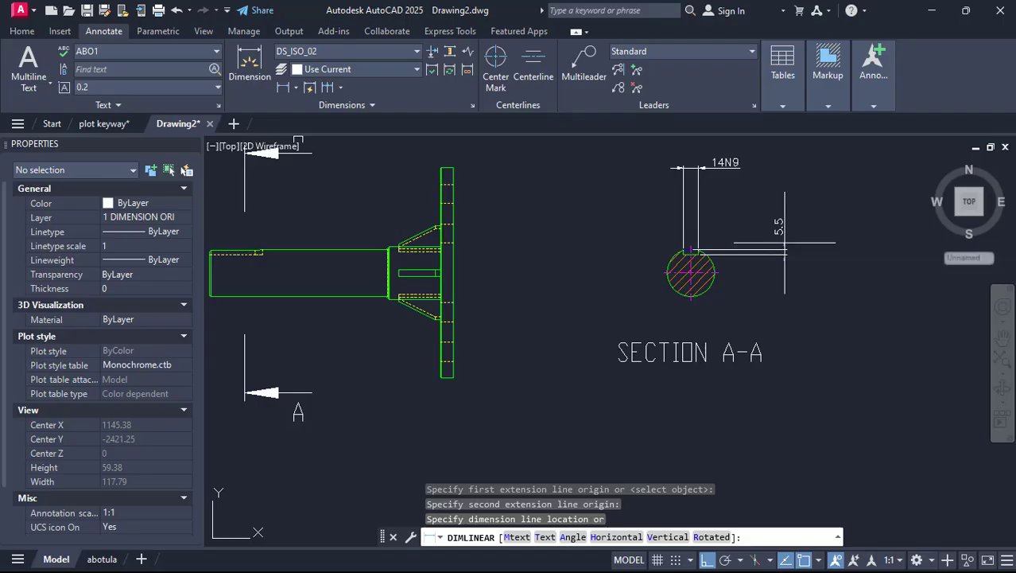
left_click(785, 255)
key("Escape")
key("Escape")
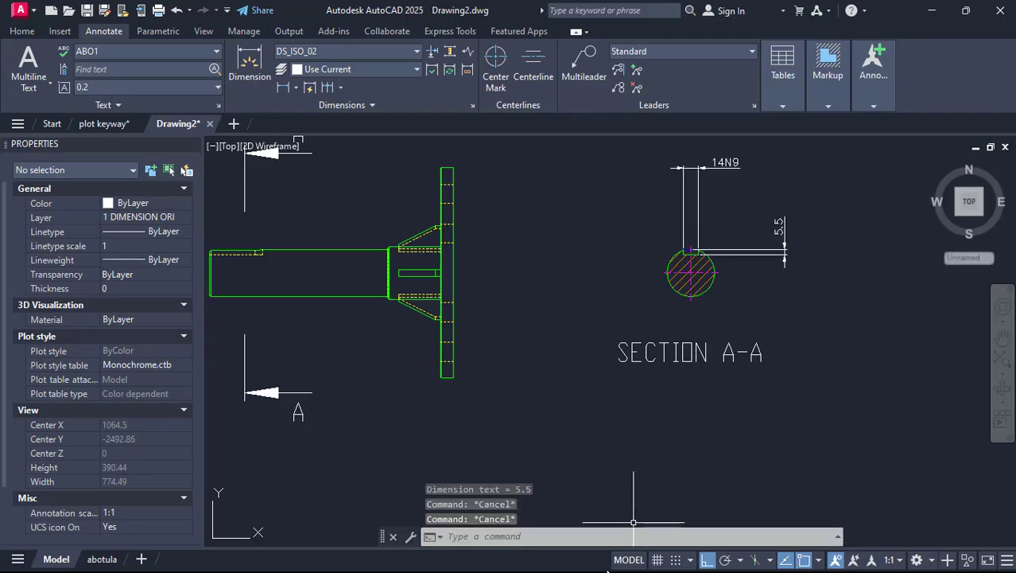
key("Return")
key("Escape")
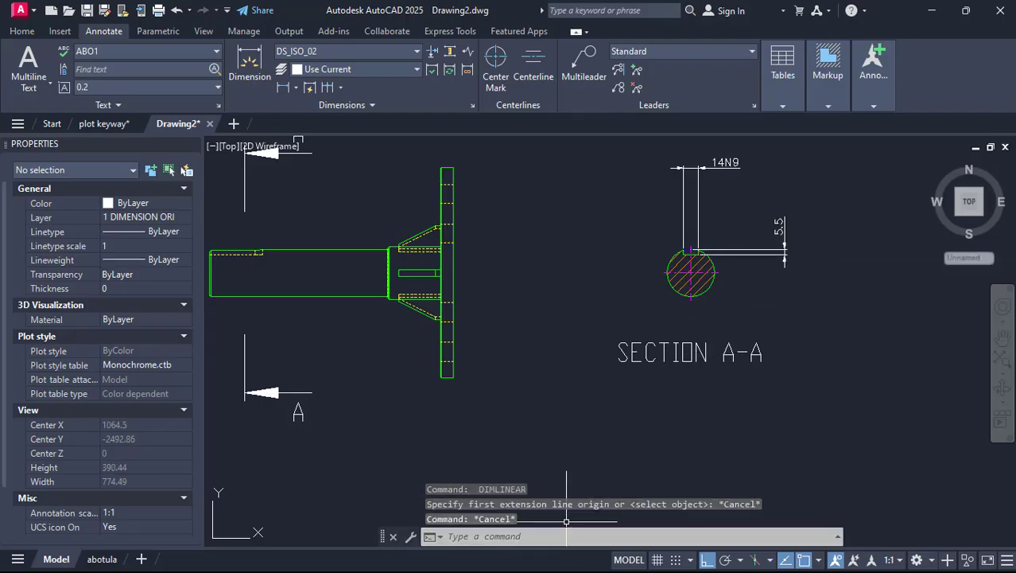
Look up the t1 depth tolerance for the 14×9 key in the browser's key groove table, and return to the AutoCAD drawing.
key("super")
left_click(452, 558)
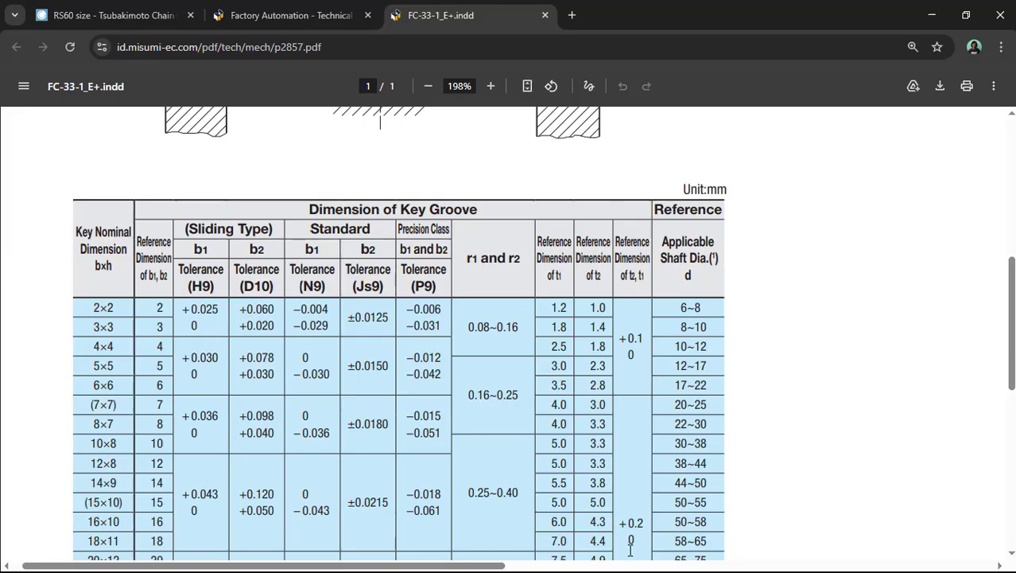
left_click(933, 14)
Match the properties of the sprocket's keyway depth dimension onto the Section A-A groove depth dimension to apply its +0.2/0 tolerance.
scroll(783, 251, "up", 2)
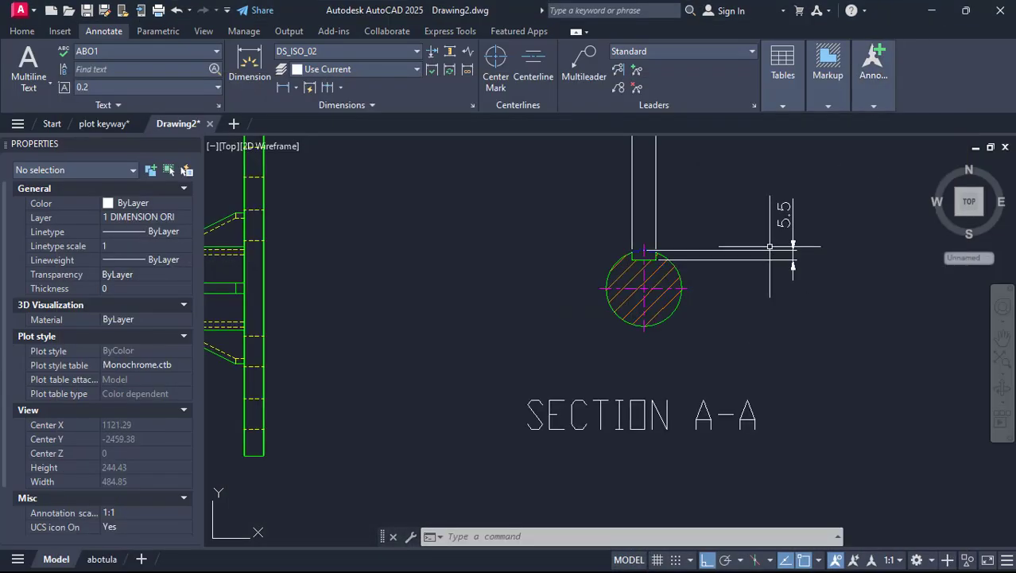
type("ma")
key("Return")
scroll(794, 311, "down", 6)
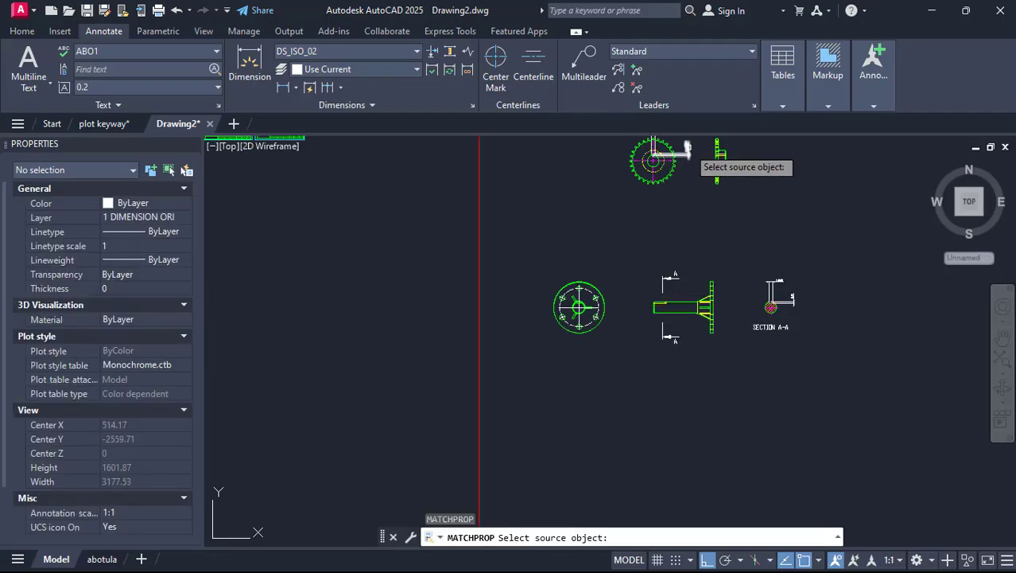
left_click(677, 153)
scroll(772, 314, "up", 6)
left_click(900, 214)
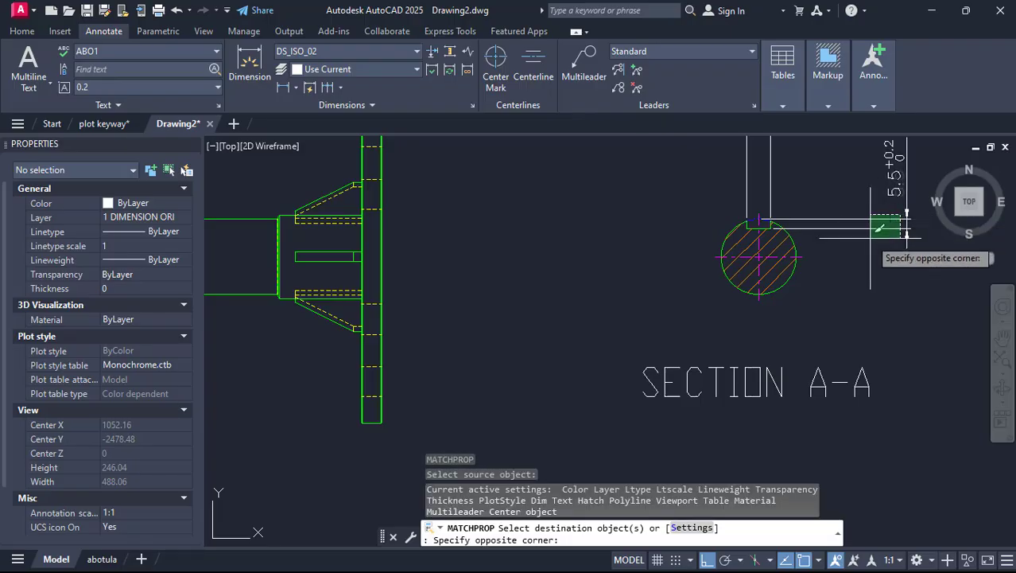
left_click(872, 238)
scroll(822, 311, "down", 2)
scroll(879, 199, "up", 4)
key("Escape")
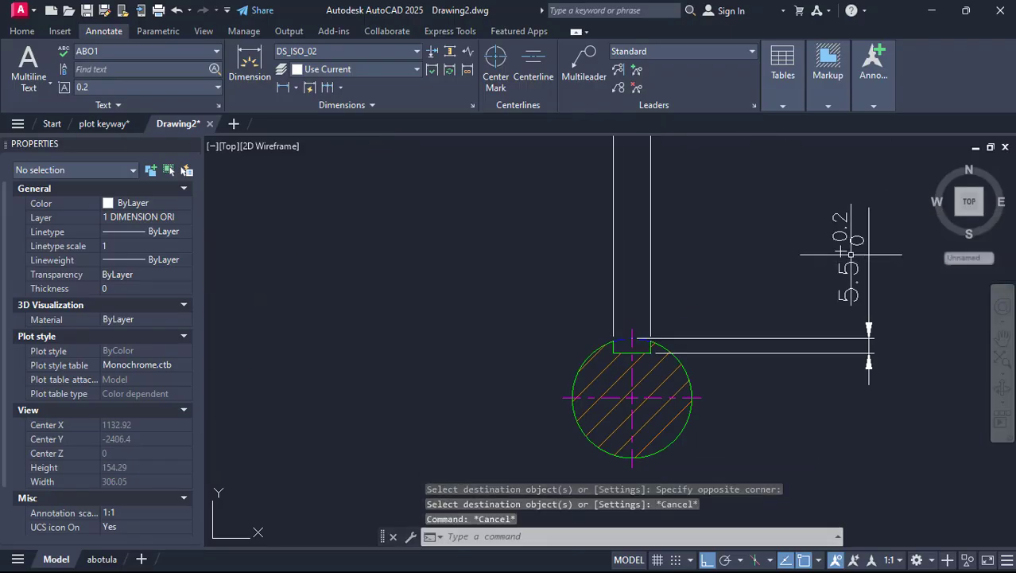
Review the width and depth dimensions of the groove in Section A-A and of the sprocket's keyway.
scroll(808, 337, "down", 5)
scroll(805, 355, "up", 3)
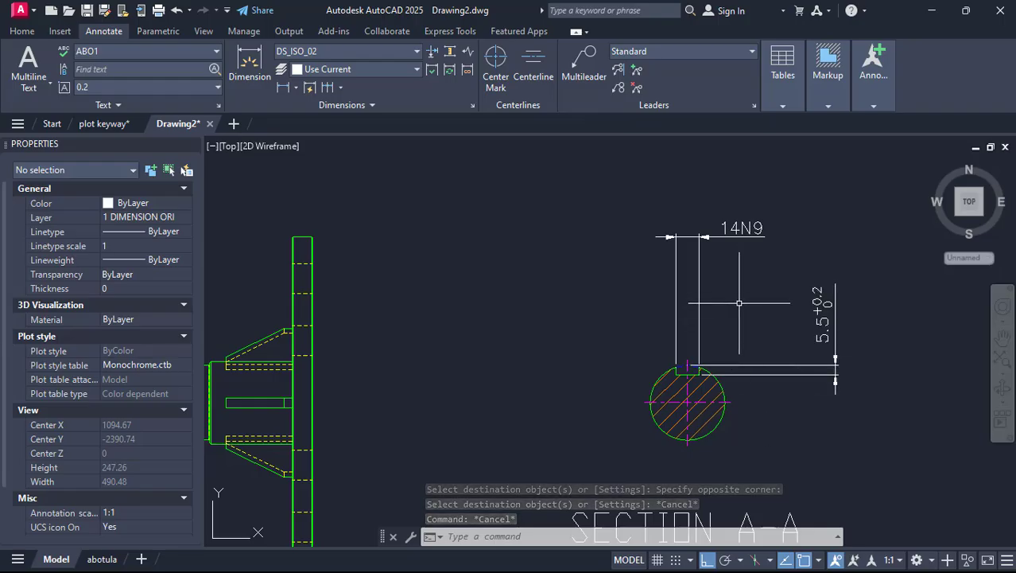
mouse_move(503, 417)
middle_mouse_down()
mouse_move(462, 407)
mouse_move(475, 406)
middle_mouse_up()
scroll(672, 360, "up", 6)
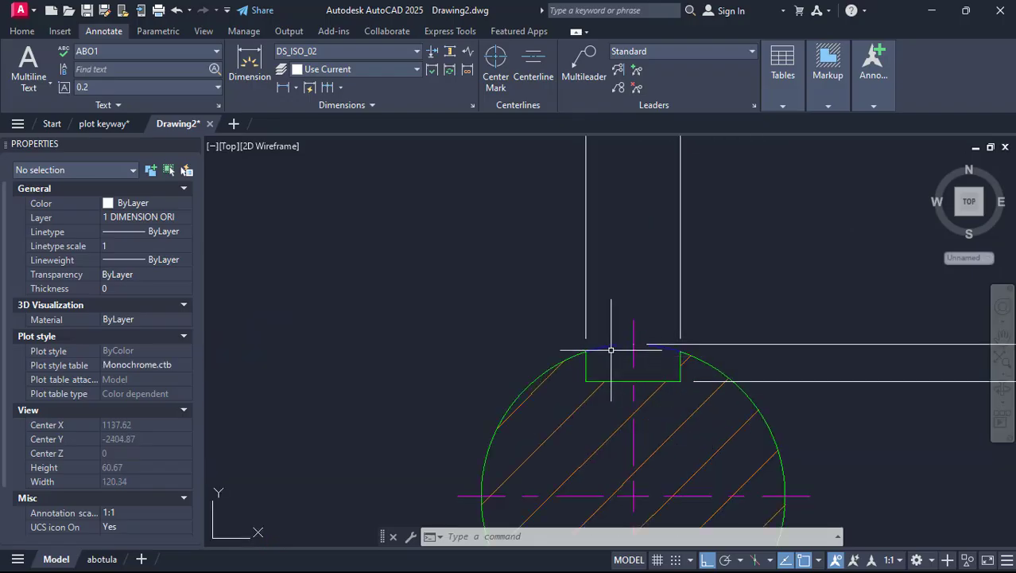
scroll(602, 357, "down", 8)
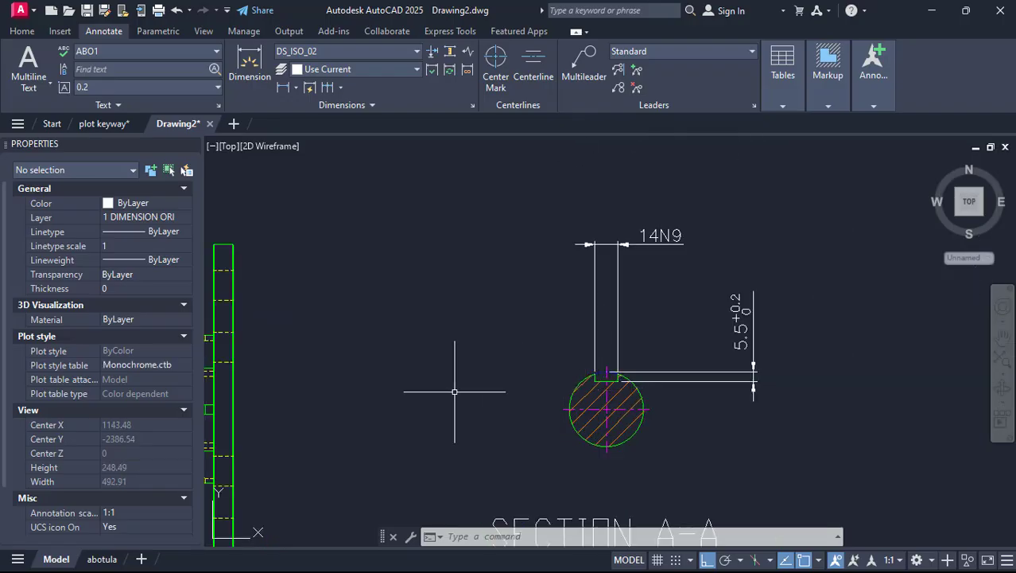
scroll(682, 437, "down", 5)
scroll(604, 320, "up", 6)
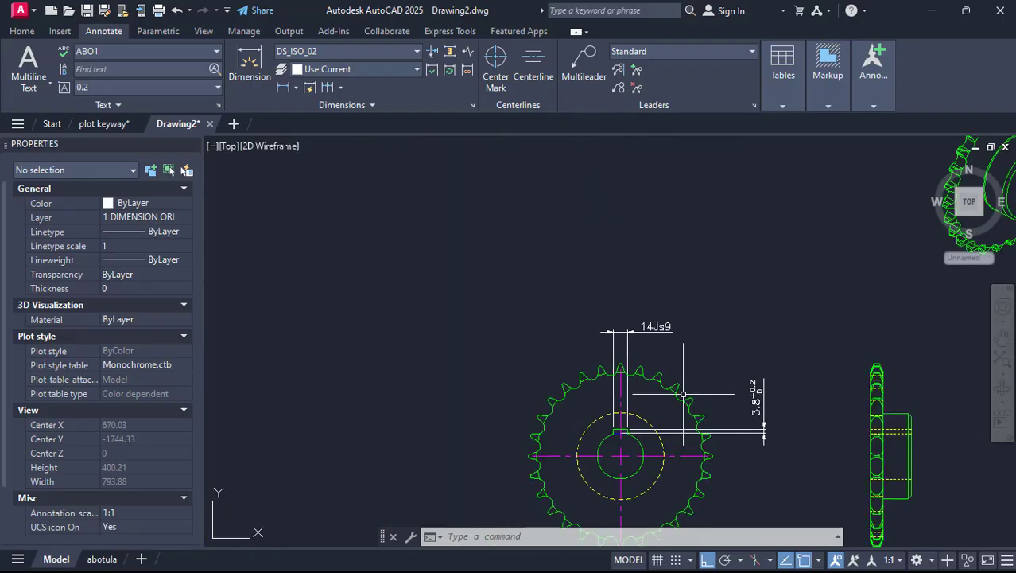
middle_click_drag(690, 438, 606, 321)
scroll(585, 286, "down", 2)
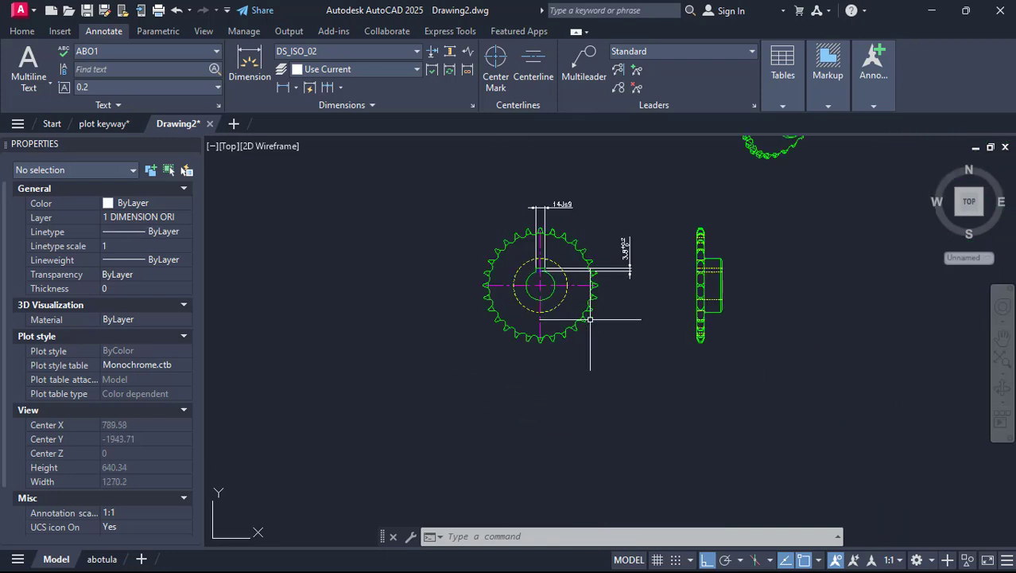